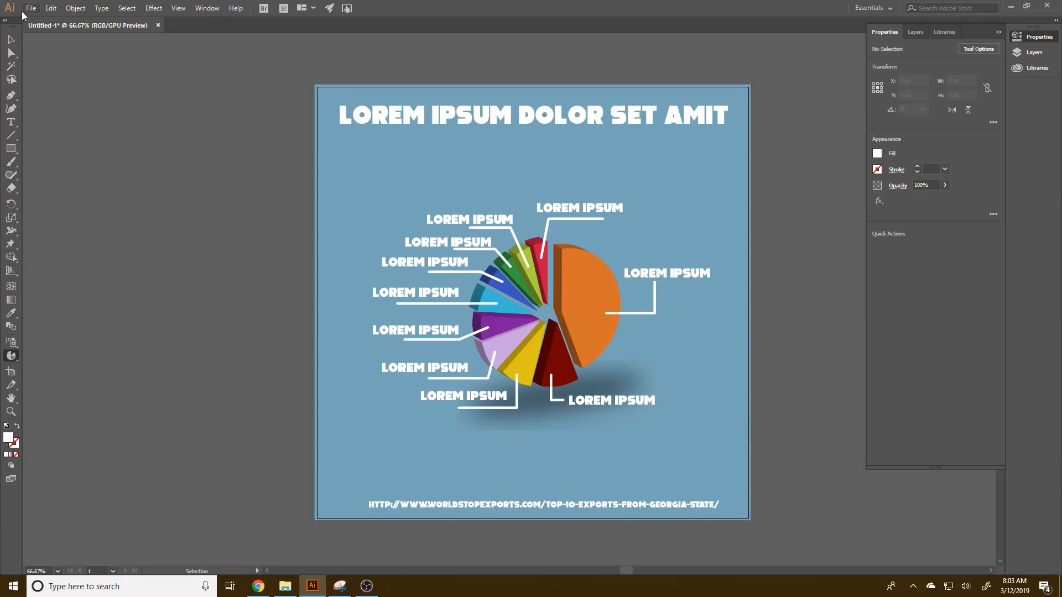
Step: Create a new document from the custom 1170 x 1170 px preset with one artboard
left_click(27, 8)
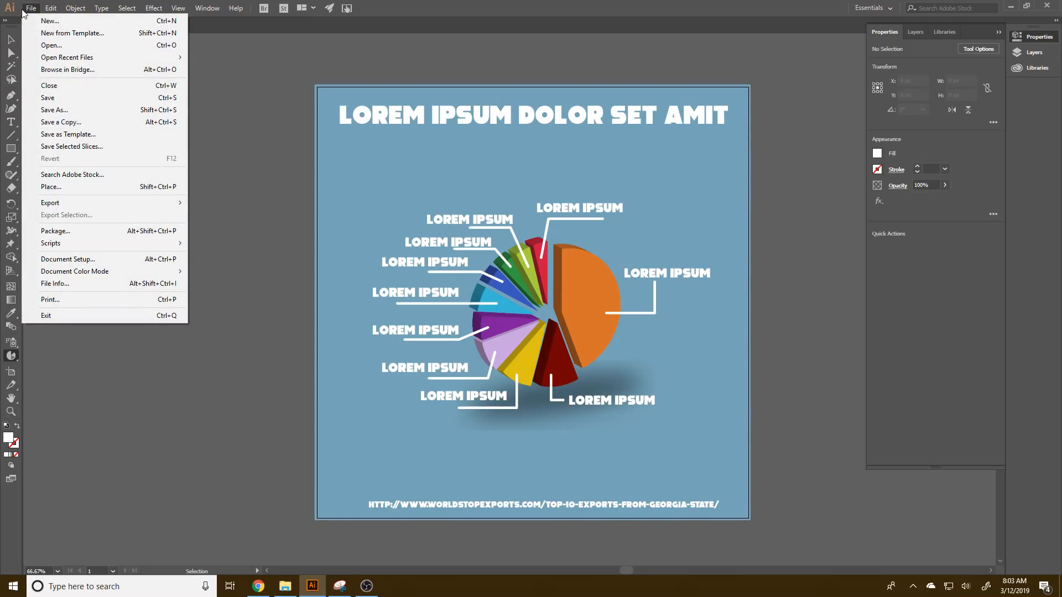
left_click(31, 21)
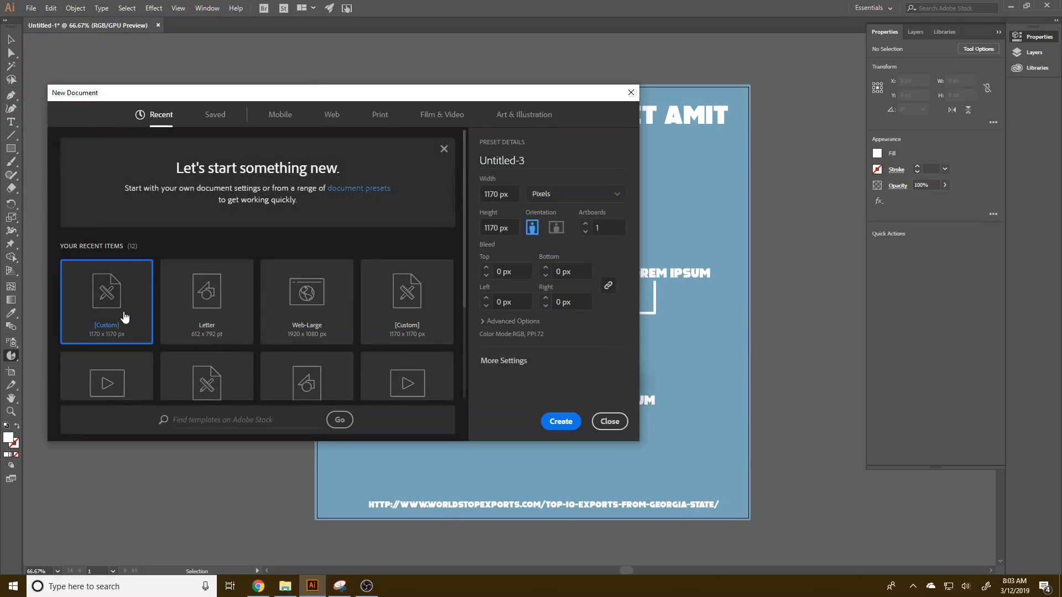
left_click(547, 430)
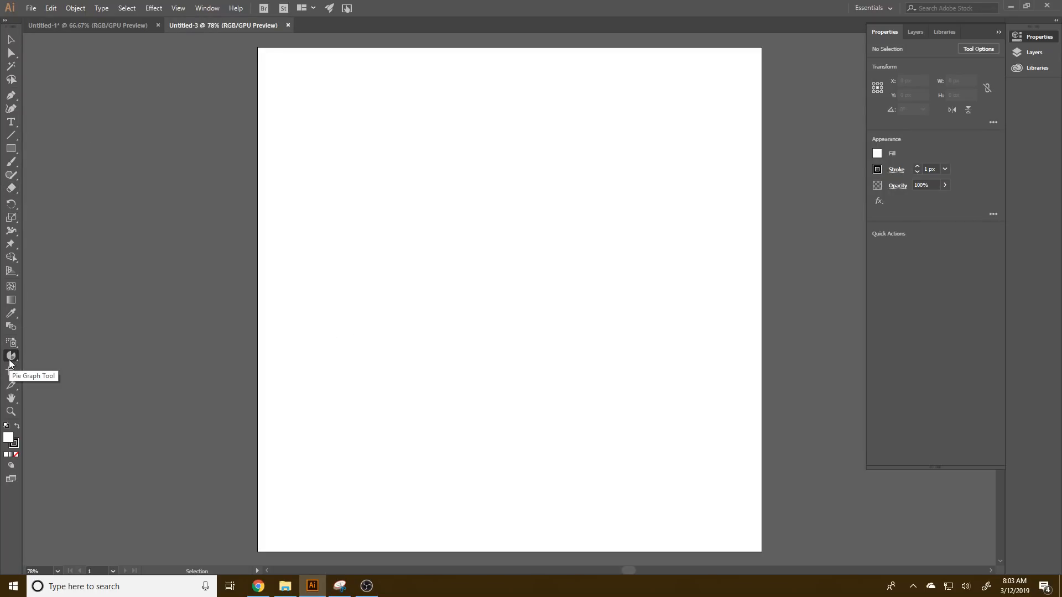
Step: Set the workspace to Essentials
left_click(178, 8)
mouse_move(207, 8)
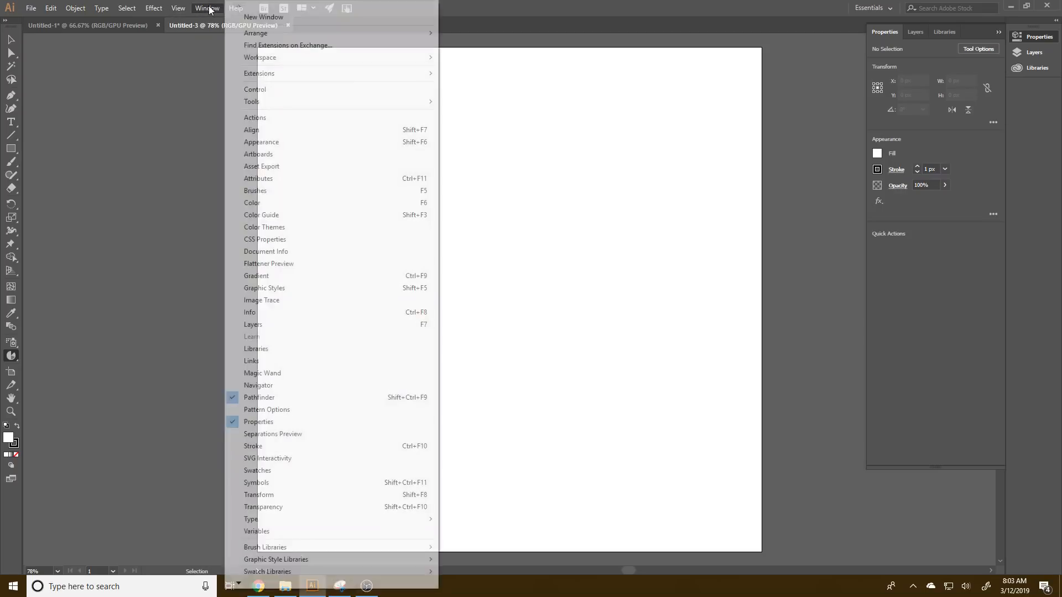
mouse_move(272, 57)
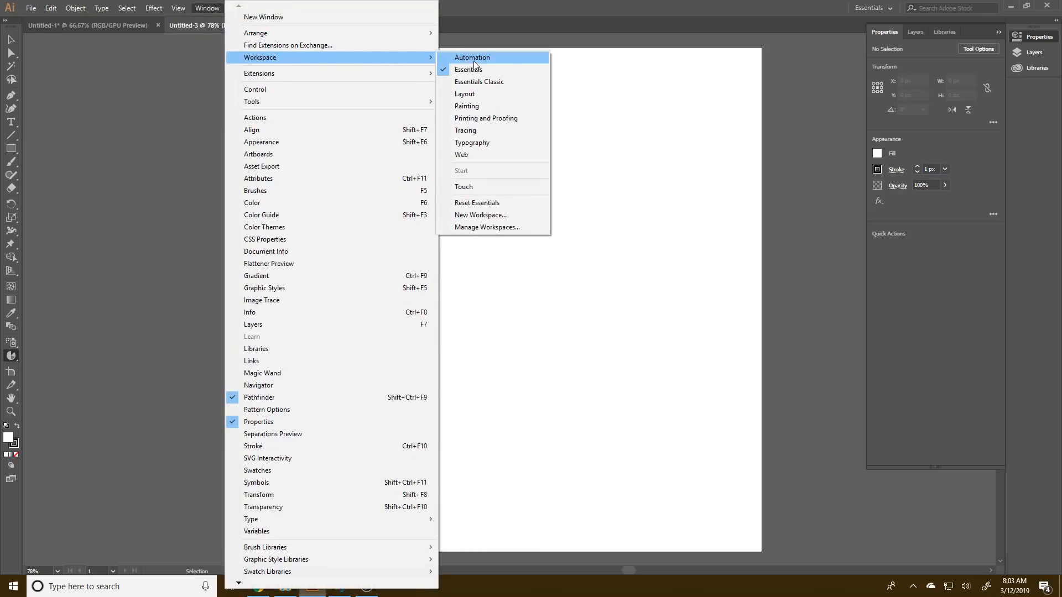
left_click(476, 70)
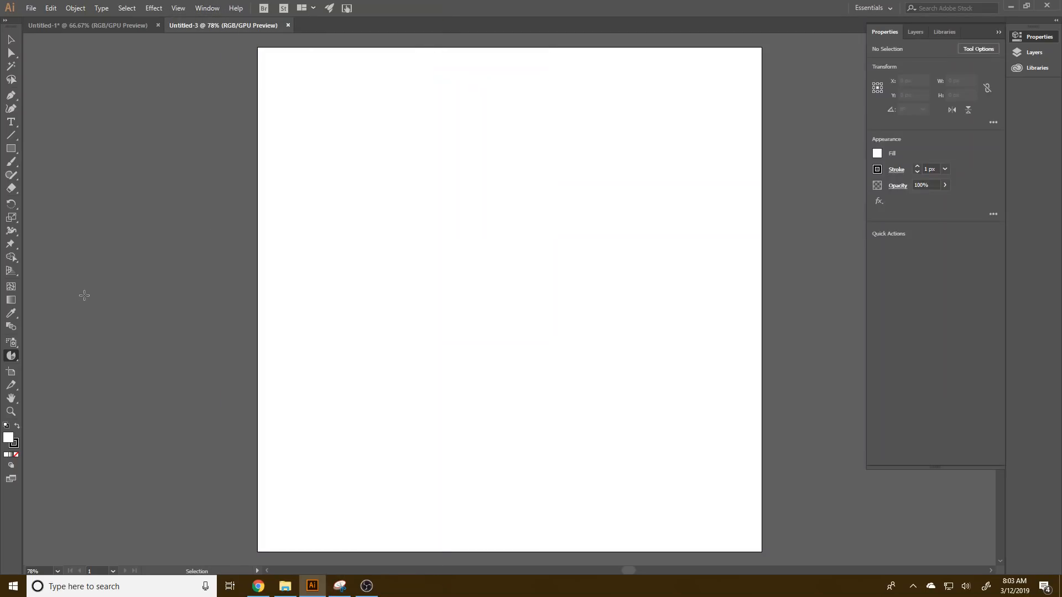
Step: Draw a round pie graph in the lower middle of the artboard with the Pie Graph tool
left_click(15, 359)
left_click(28, 356)
left_click(10, 359)
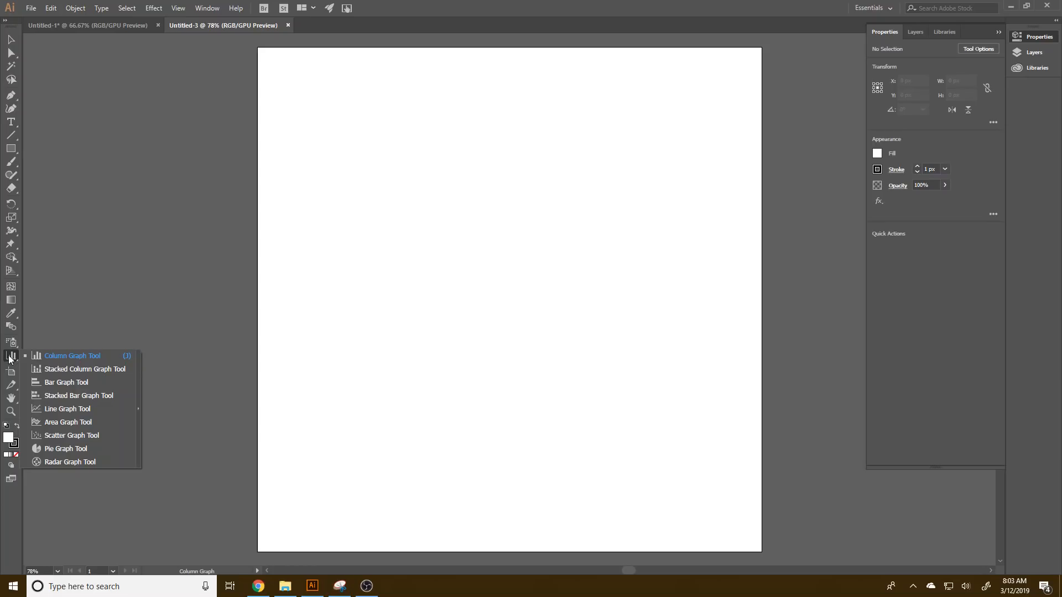
left_click(89, 448)
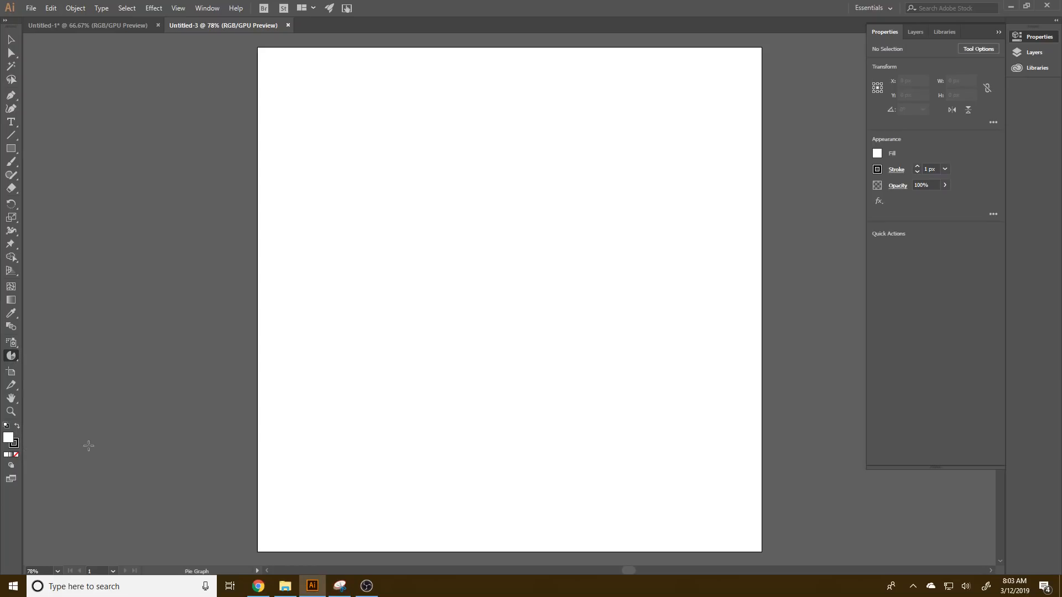
left_click(432, 276)
left_click(512, 316)
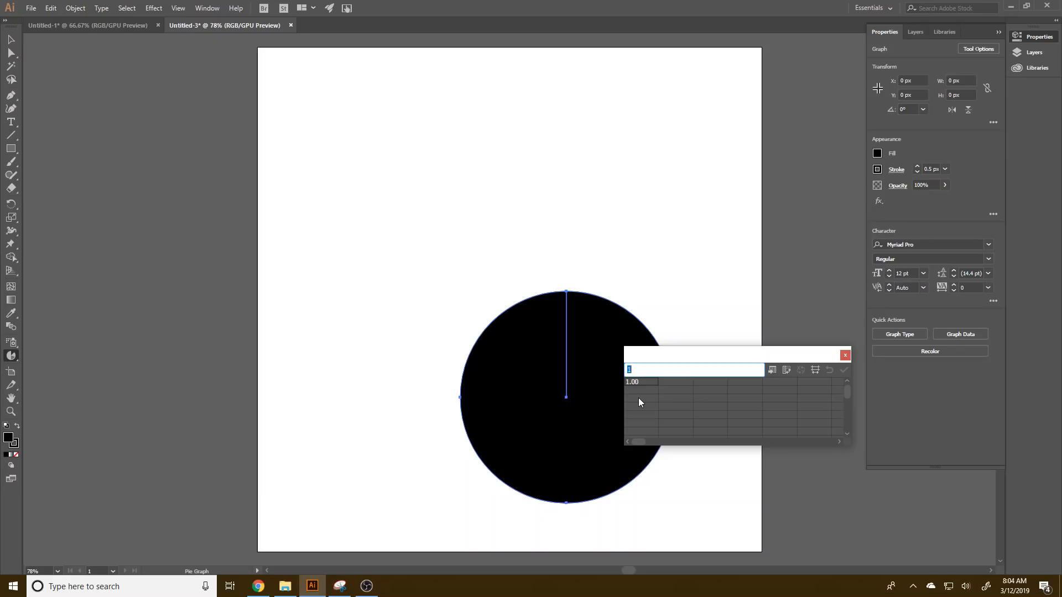
Step: Enter 200, 100 and 50 as the first three values in the first row of the graph data
type("2")
key("Tab")
type("100")
key("Tab")
type("50")
key("Tab")
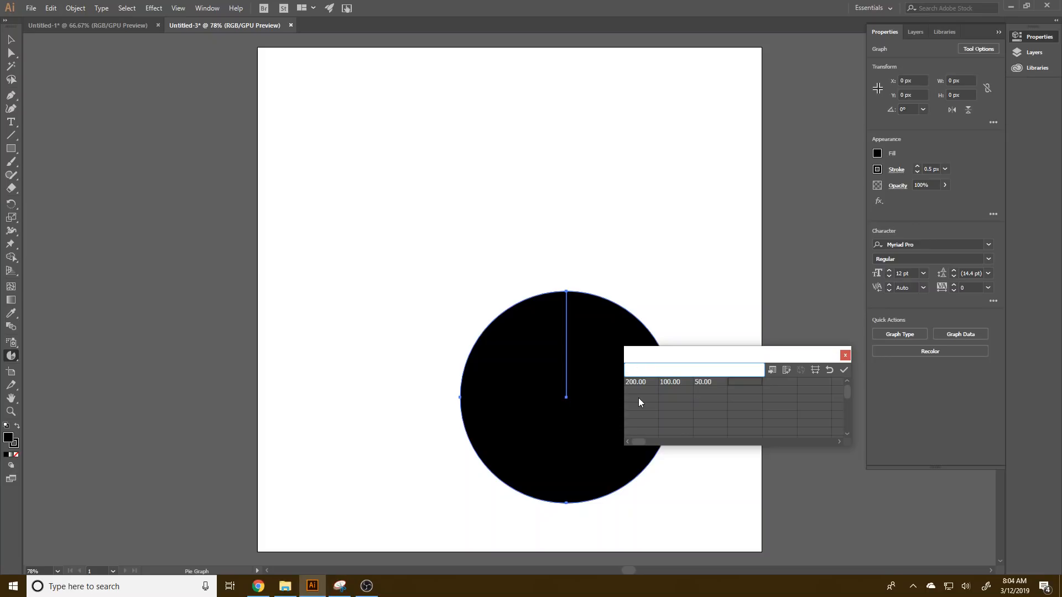
Step: Add 30, 15, 10 and 5 as further values in the first row and apply the data to the pie graph
type("30")
key("Tab")
key("Tab")
key("Tab")
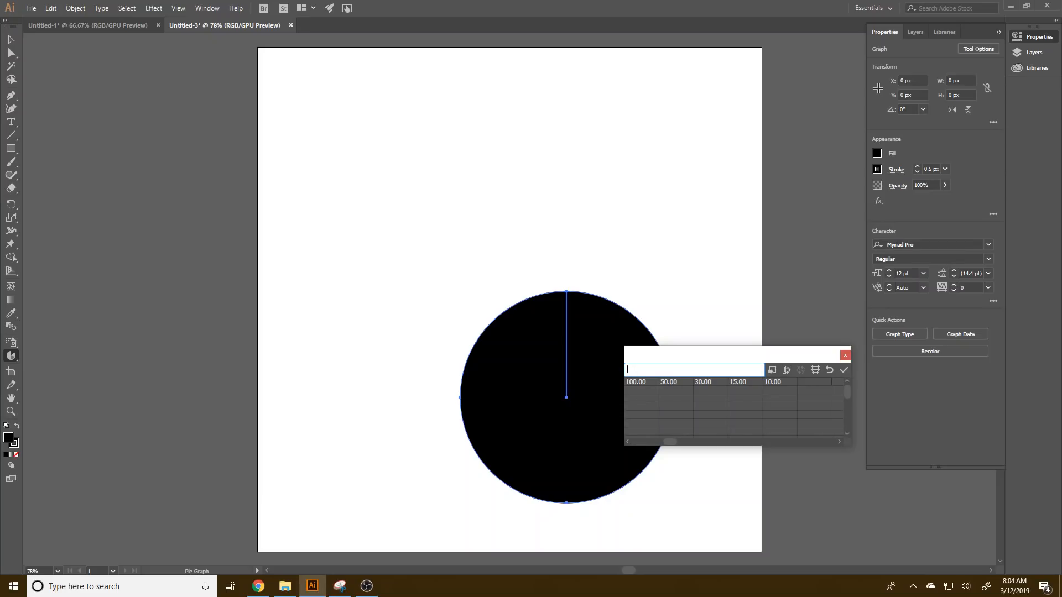
key("Tab")
mouse_move(696, 447)
left_mouse_down()
mouse_move(653, 447)
mouse_move(677, 447)
left_mouse_up()
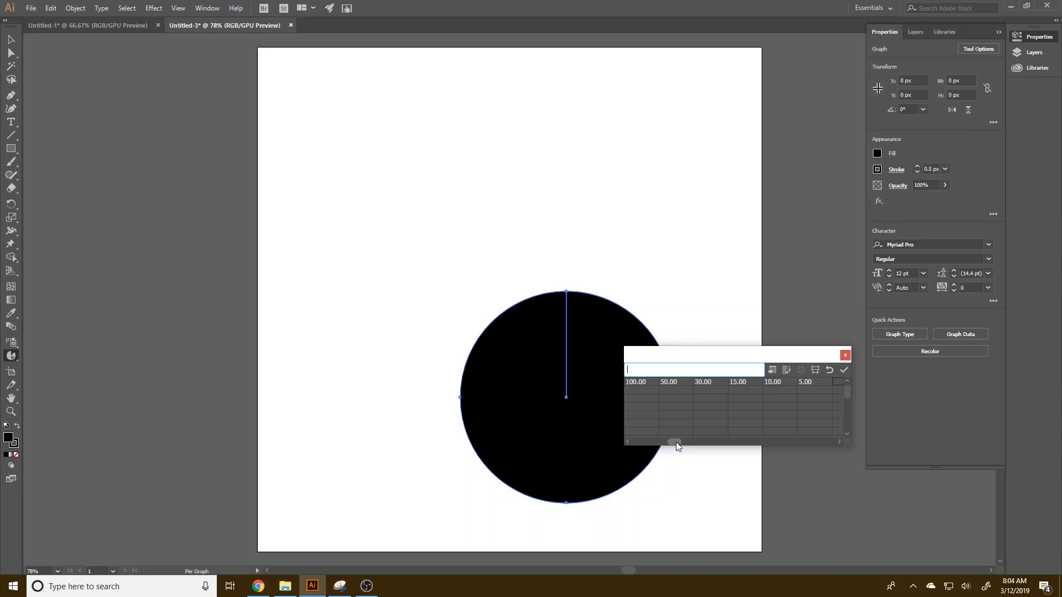
left_click(844, 370)
Step: Move the graph data window clear of the pie, check the entered values, and close the window
left_click_drag(773, 353, 858, 235)
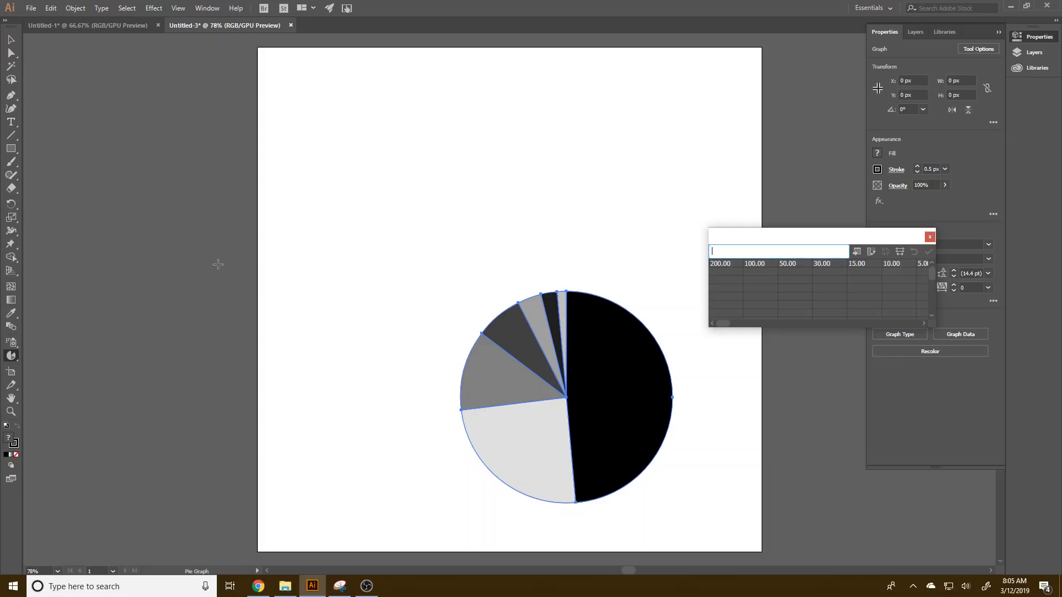
left_click_drag(805, 239, 131, 145)
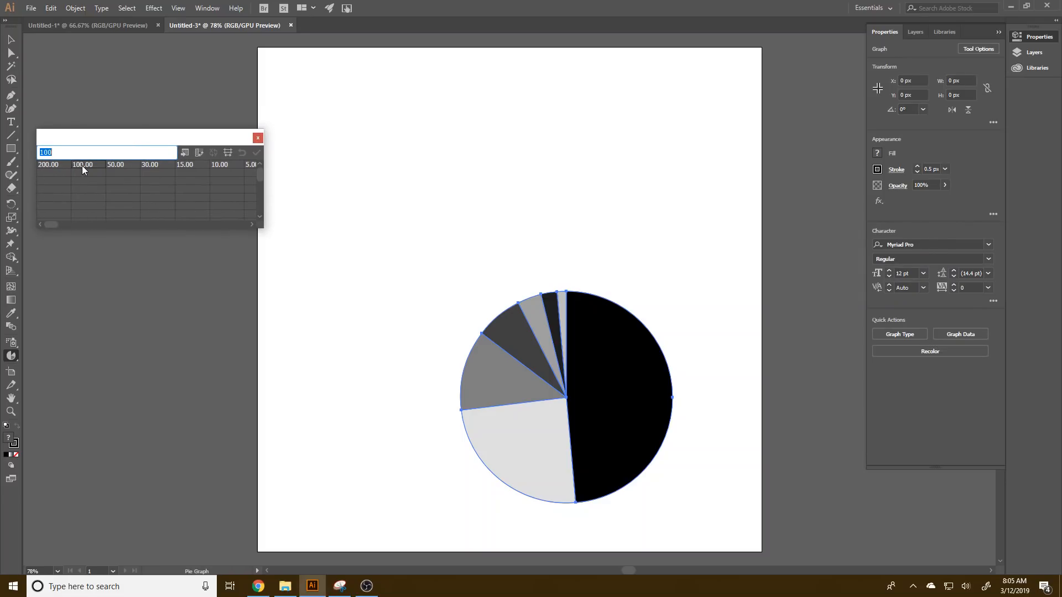
left_click(226, 163)
key("Tab")
left_click_drag(144, 135, 103, 82)
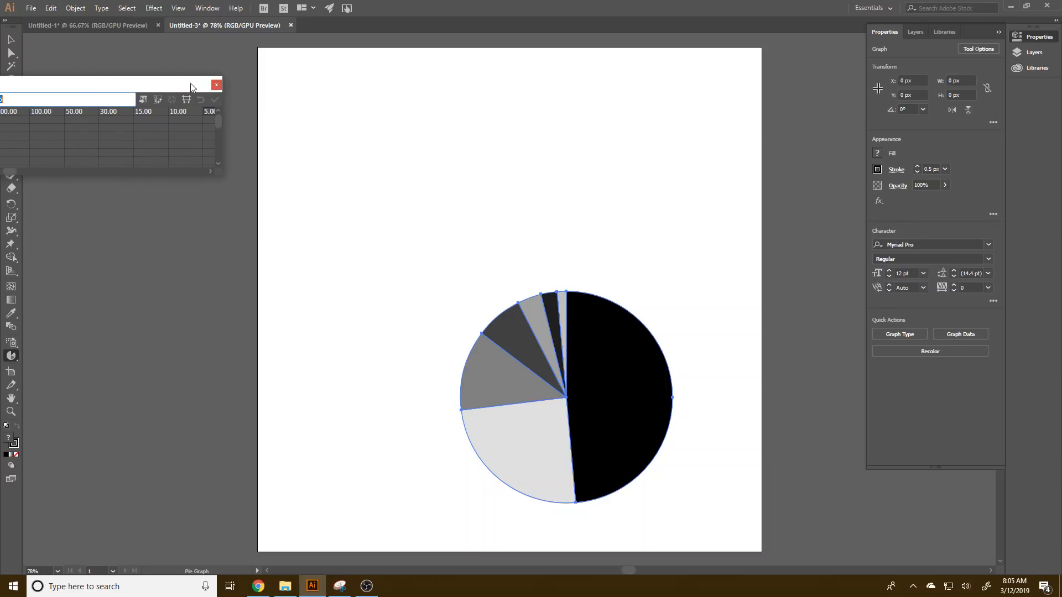
left_click(216, 84)
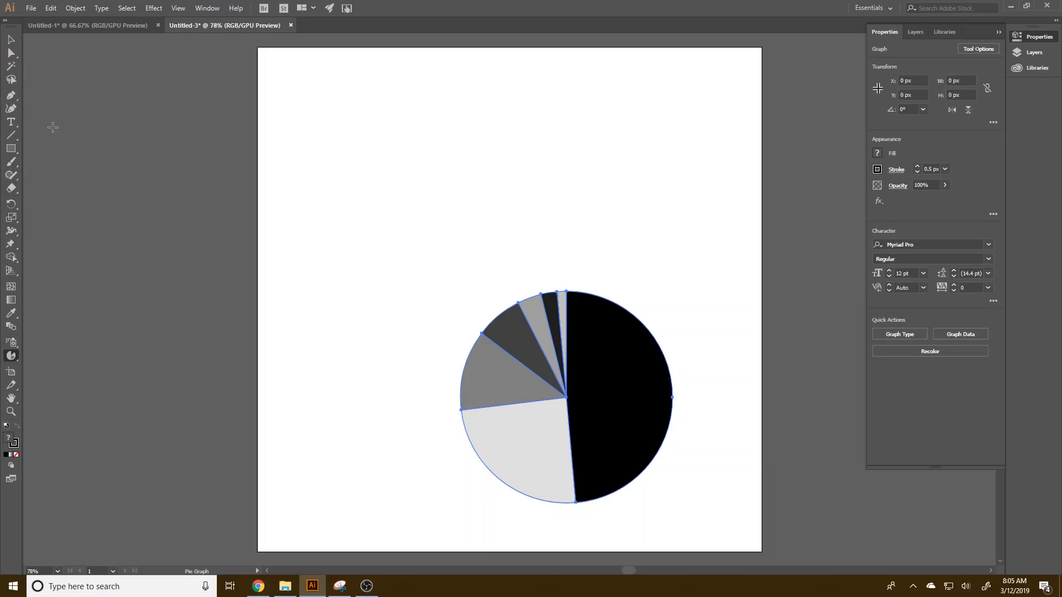
Step: Move the whole pie graph up to the upper centre of the artboard and deselect it
left_click(11, 40)
left_click_drag(620, 417, 559, 284)
left_click(676, 374)
left_click(561, 289)
left_click(577, 367)
left_click(426, 243)
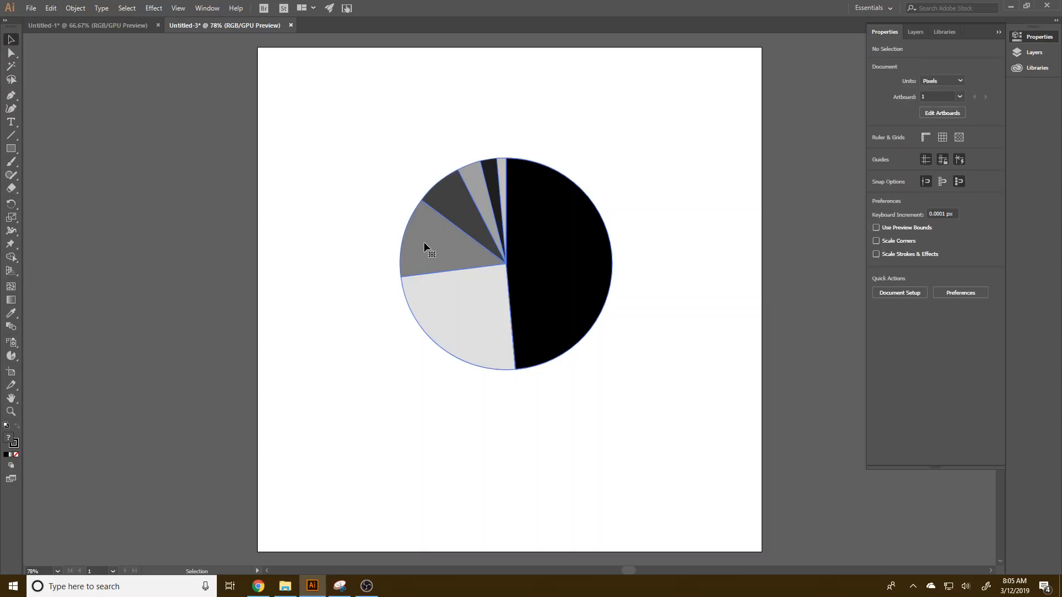
left_click(609, 388)
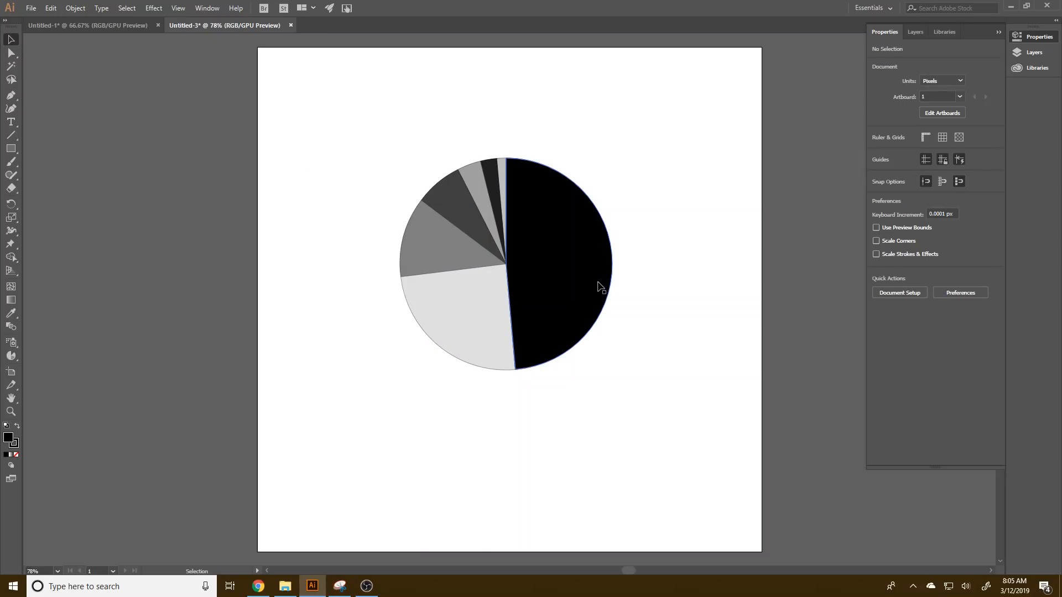
Step: Select single pie slices one after another with the Direct Selection tool, ending on the narrowest light grey slice
left_click(13, 55)
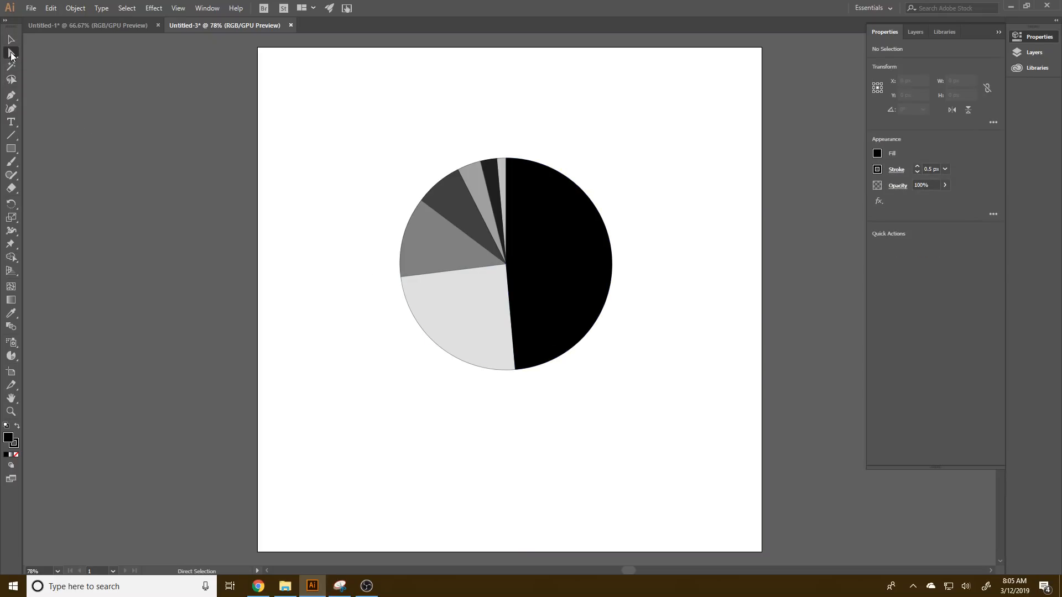
left_click(545, 281)
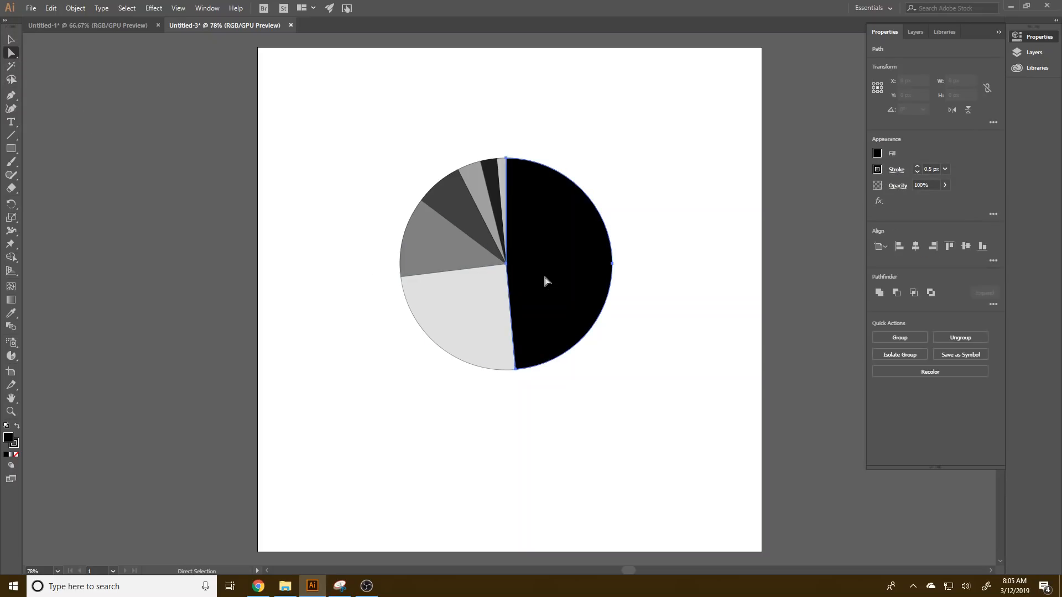
left_click(483, 336)
left_click(452, 211)
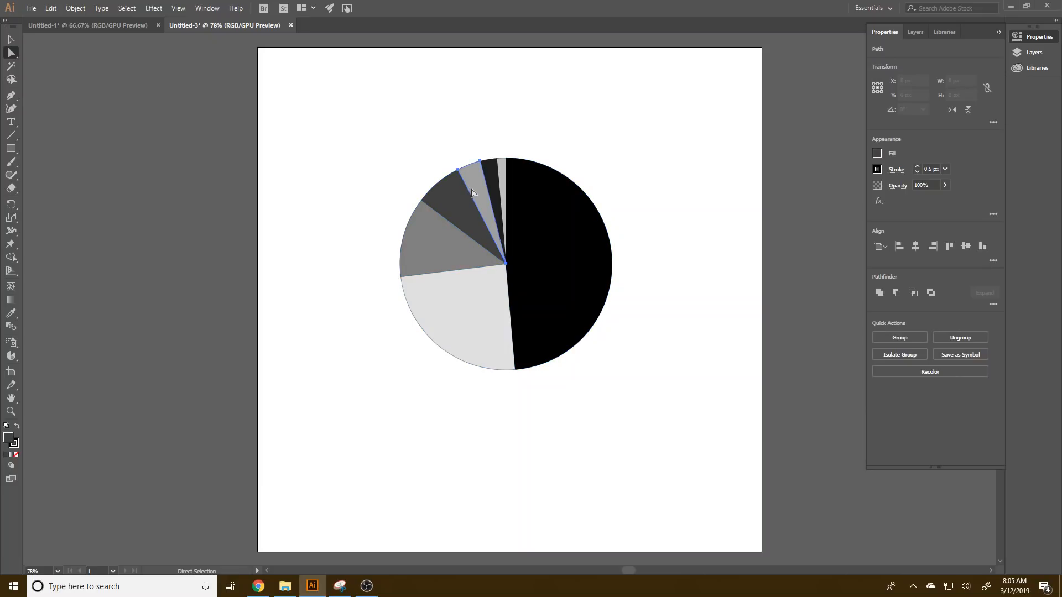
left_click(501, 168)
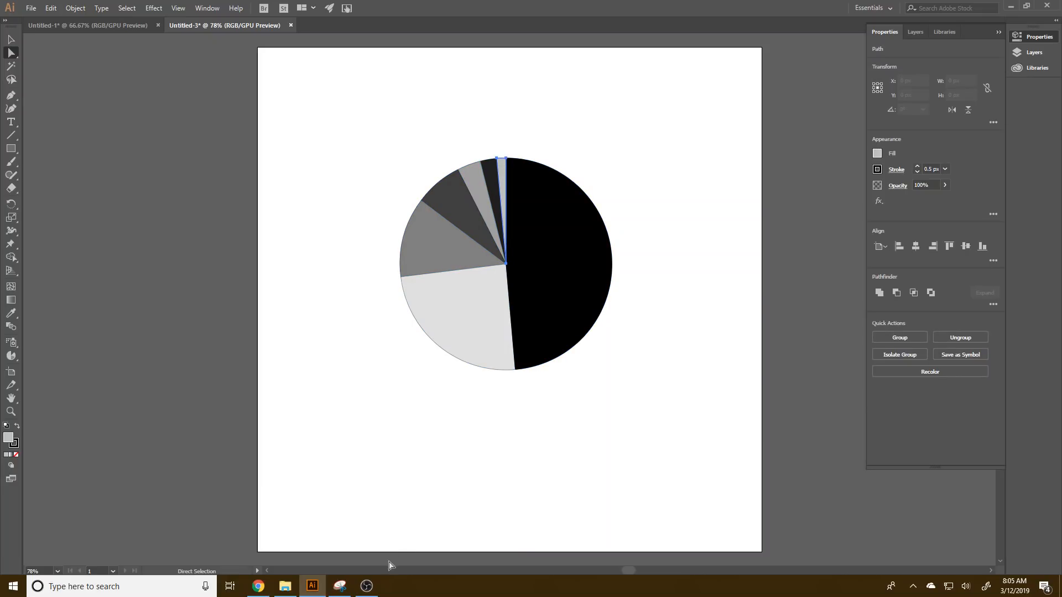
Step: Switch to Snipping Tool, copy the captured colour palette image, and return to Illustrator
left_click(371, 591)
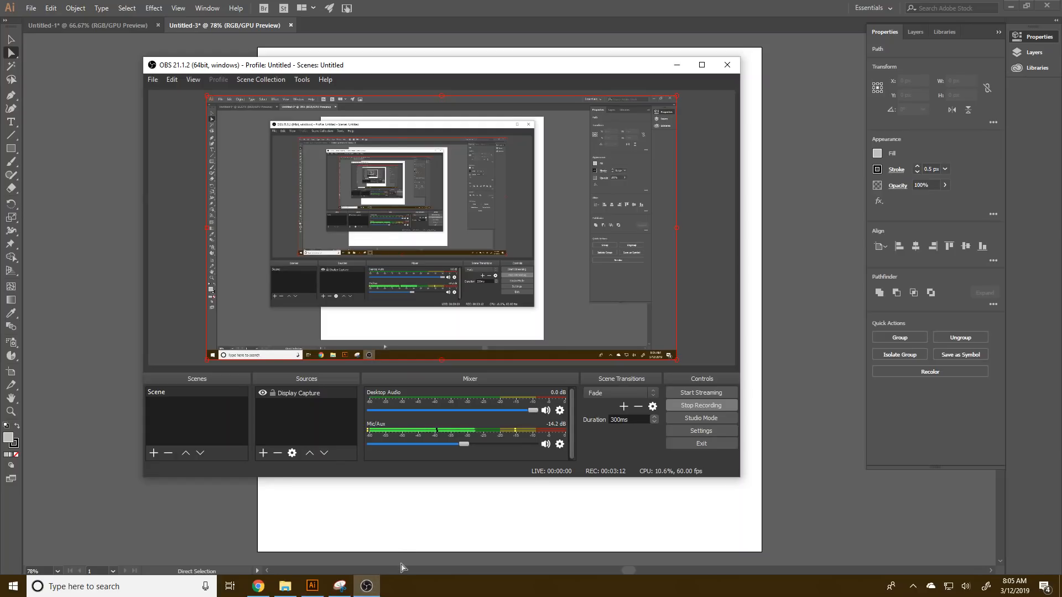
left_click(339, 586)
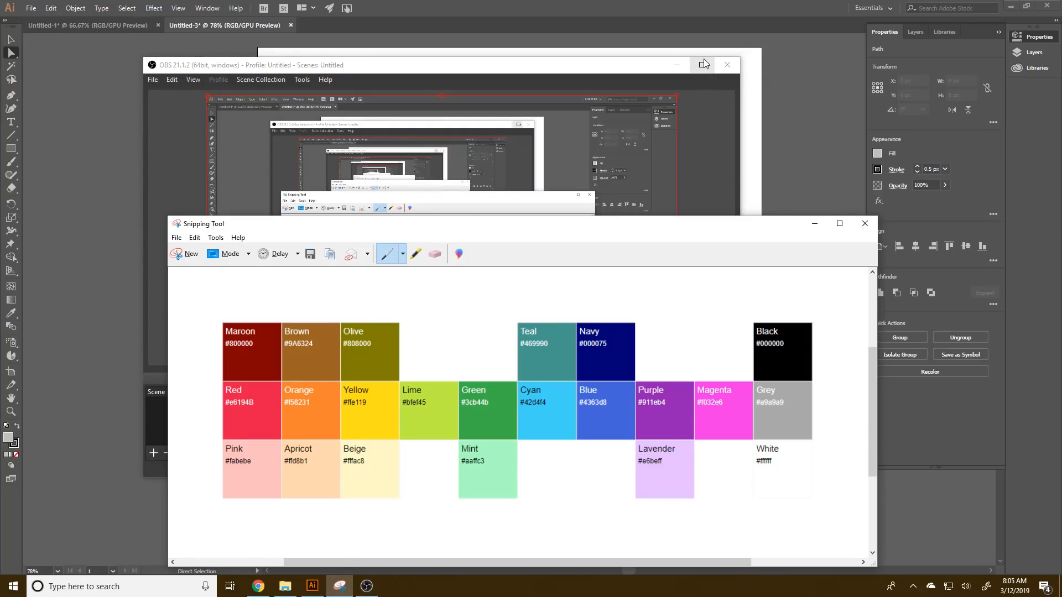
left_click(677, 65)
left_click_drag(691, 226, 600, 95)
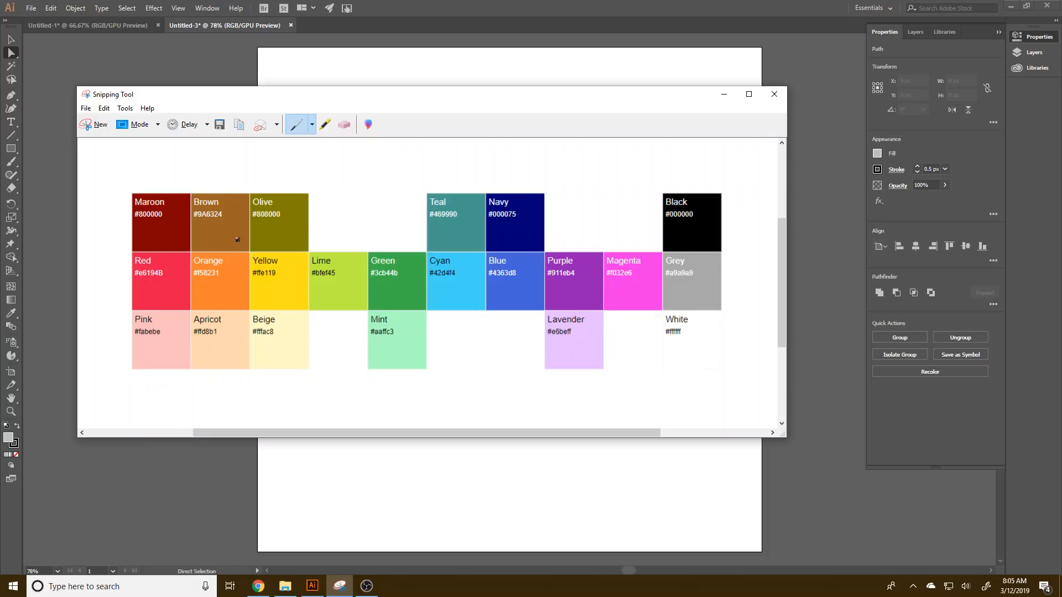
left_click_drag(301, 99, 300, 111)
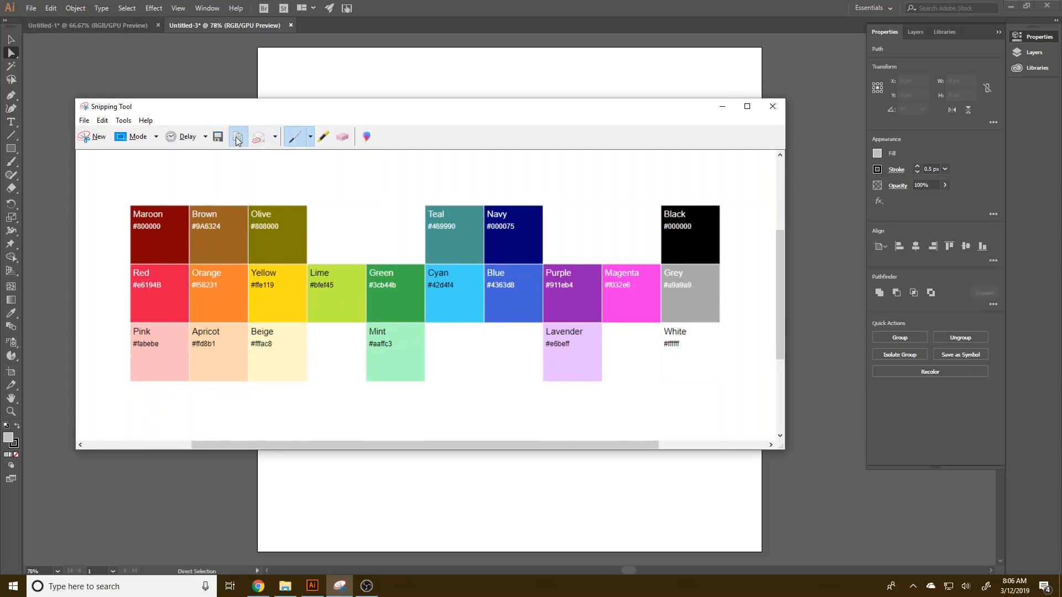
left_click(58, 44)
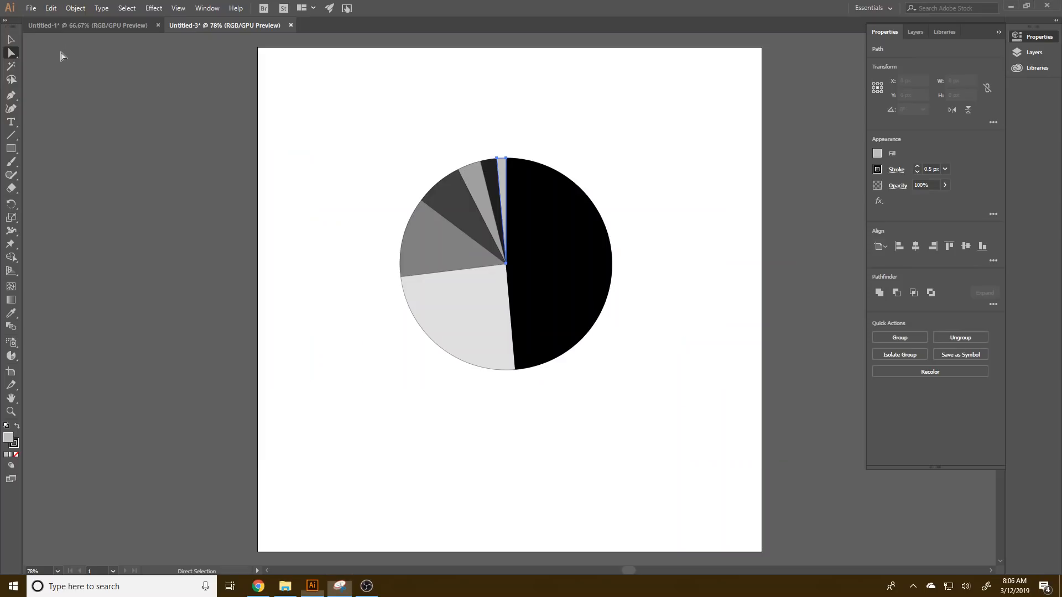
Step: Paste the colour palette image and place it below the pie graph
left_click(76, 9)
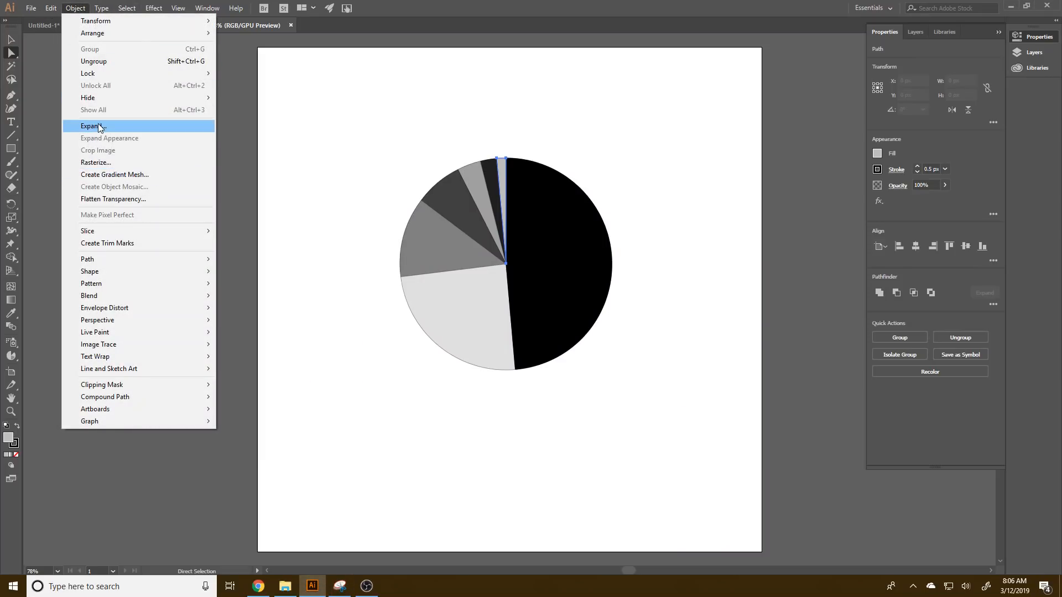
mouse_move(50, 8)
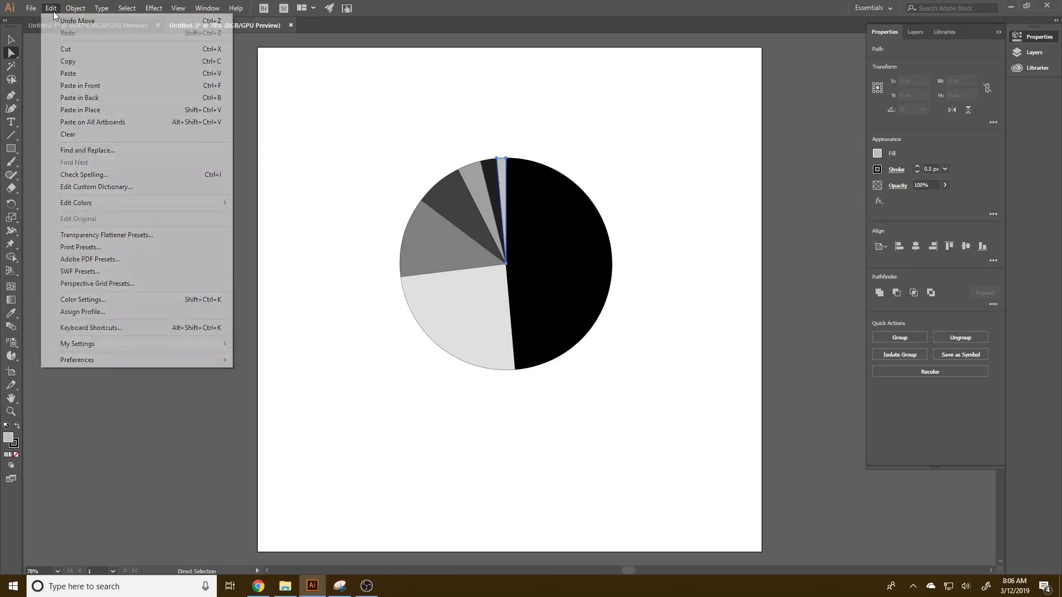
left_click(80, 75)
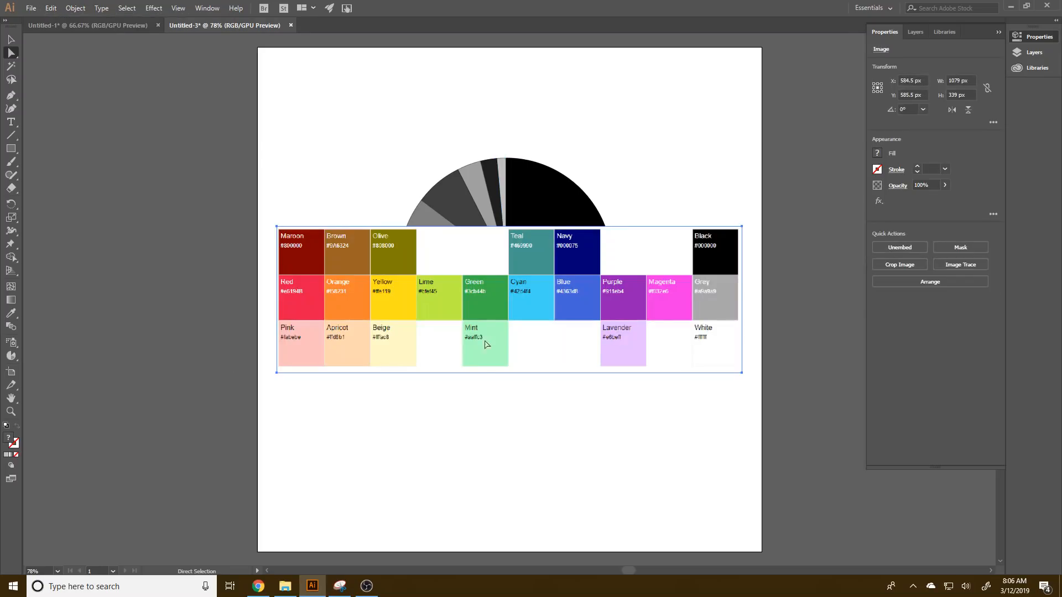
left_click_drag(479, 254, 507, 435)
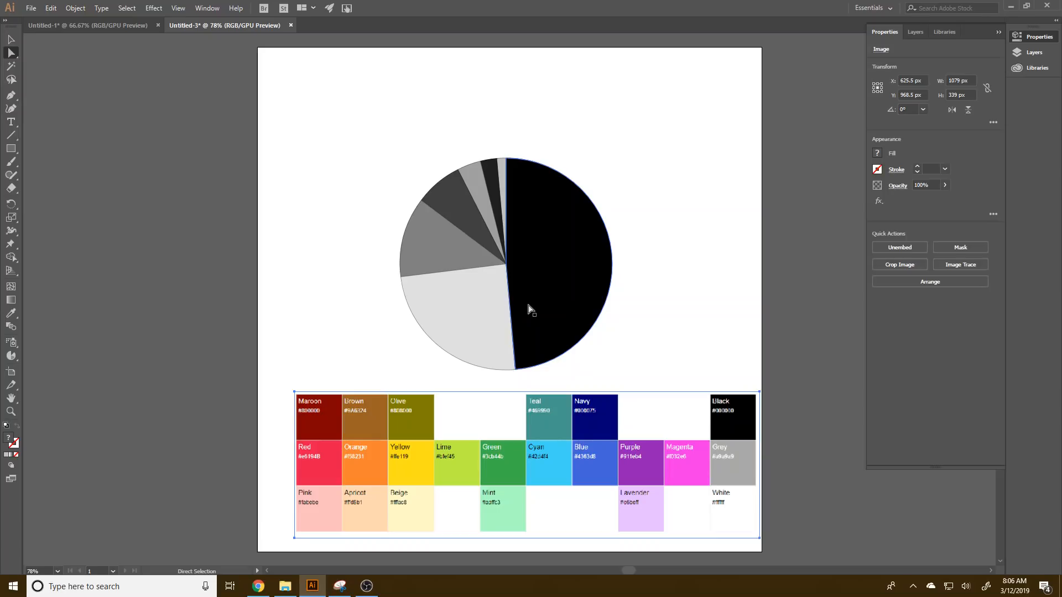
Step: Colour the large black slice maroon by sampling the Maroon swatch of the palette image with the Eyedropper
left_click(577, 254)
left_click(453, 255)
key("i")
key("a")
left_click(560, 303)
key("i")
left_click(340, 424)
Step: Colour the large light grey slice orange by sampling the palette's Orange swatch
key("a")
left_click(441, 341)
key("i")
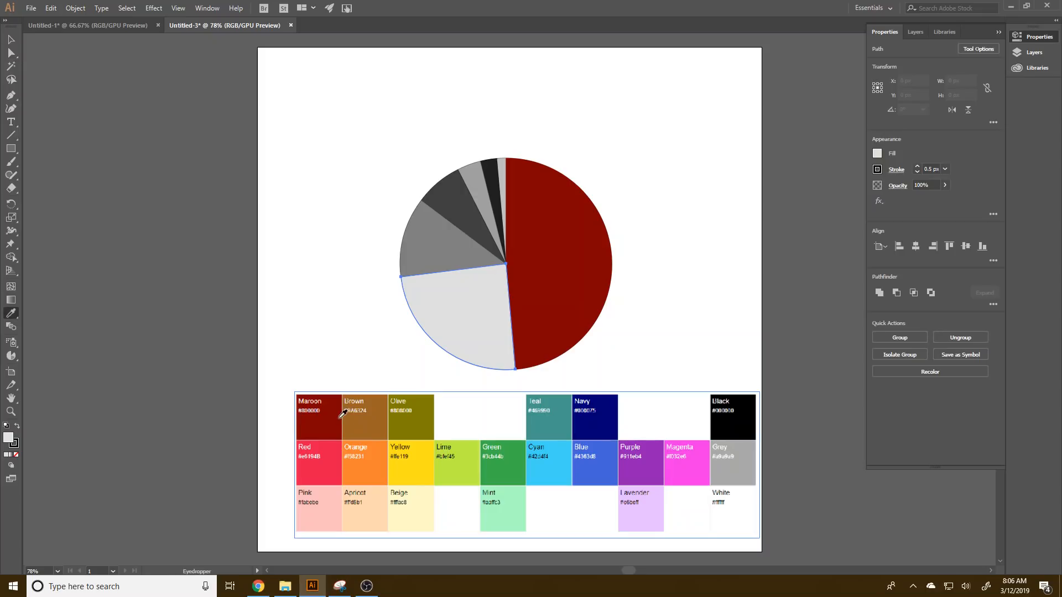
left_click(358, 461)
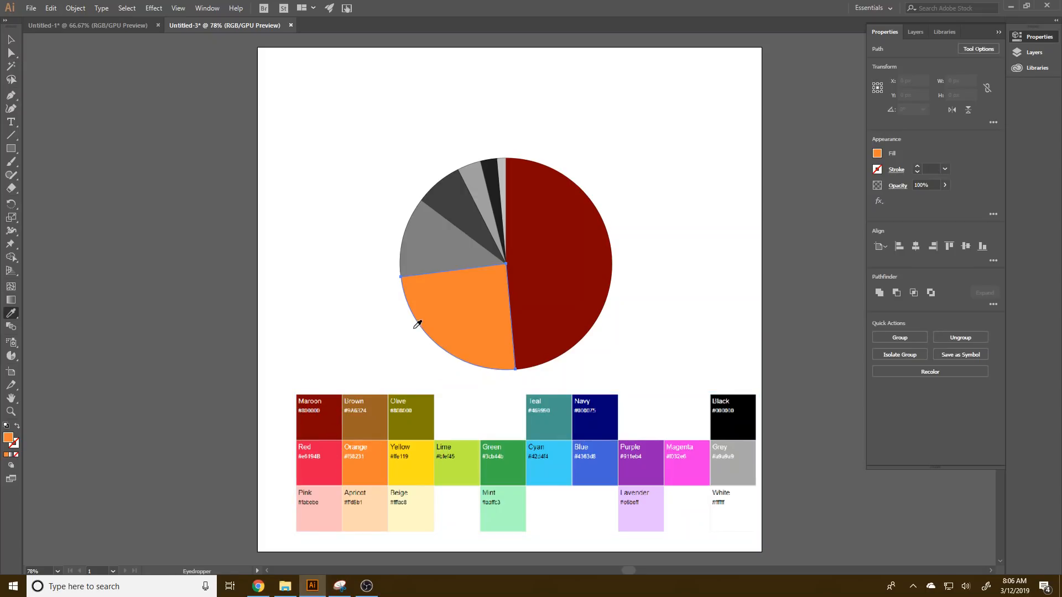
Step: Colour the medium grey slice on the pie's left side yellow by sampling the palette's Yellow swatch
key("a")
left_click(412, 267)
key("i")
left_click(422, 464)
Step: Colour the dark grey slice above the yellow one green by sampling the palette's Green swatch
key("a")
left_click(467, 208)
key("i")
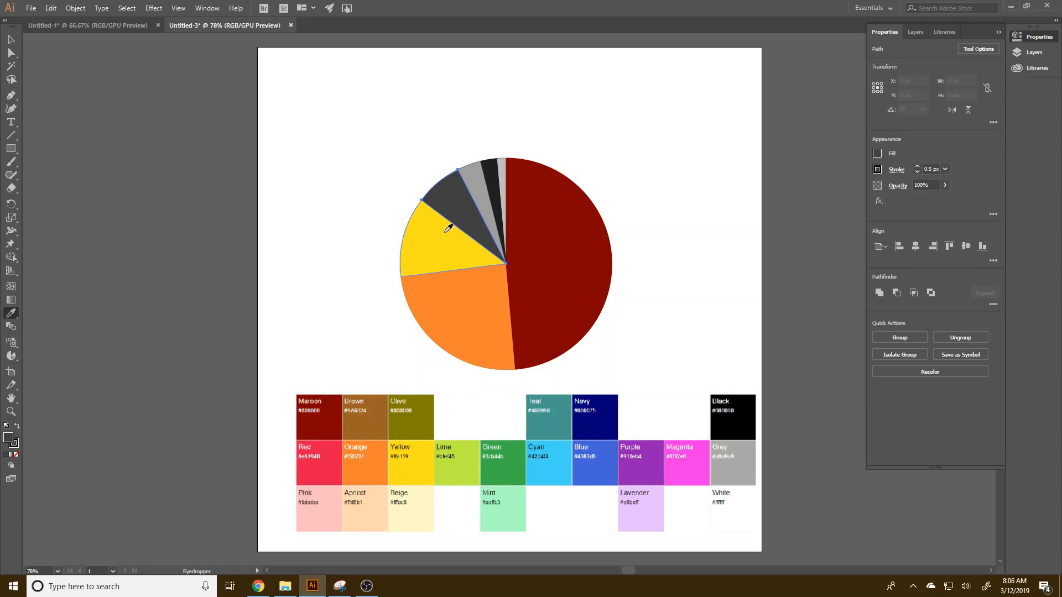
left_click(503, 457)
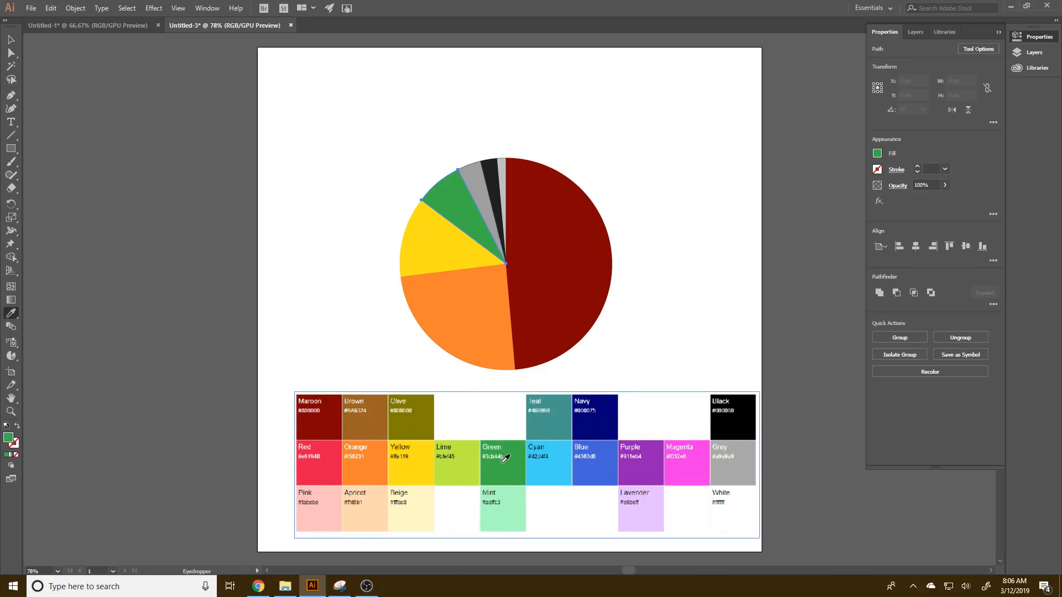
Step: Colour the medium grey slice beside the green one blue by sampling the palette's Blue swatch
key("a")
left_click(474, 188)
key("i")
left_click(591, 466)
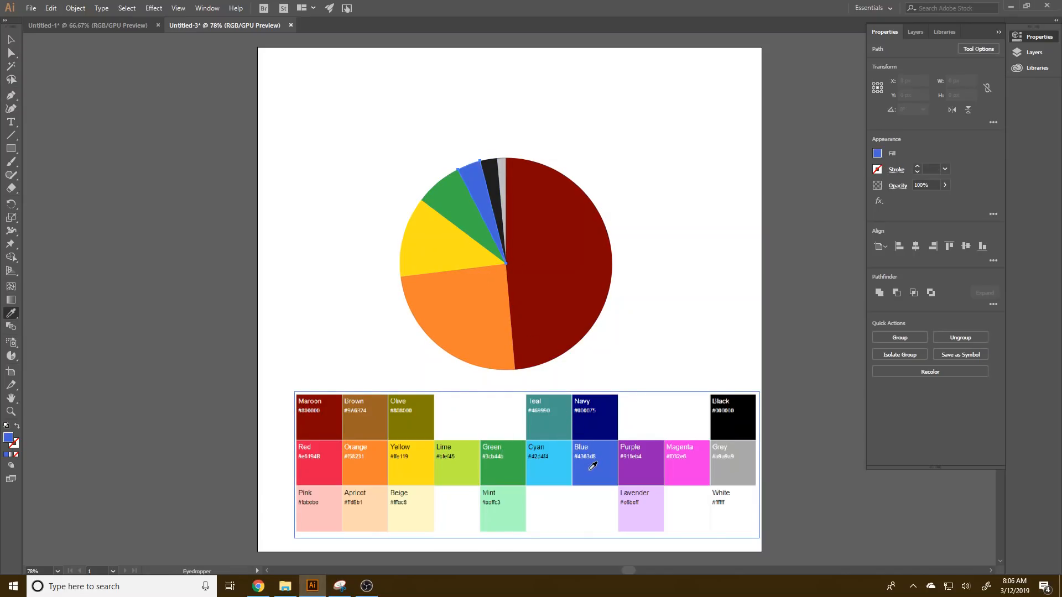
Step: Colour the narrow black slice beside the blue one purple by sampling the palette's Purple swatch
key("a")
left_click(658, 447)
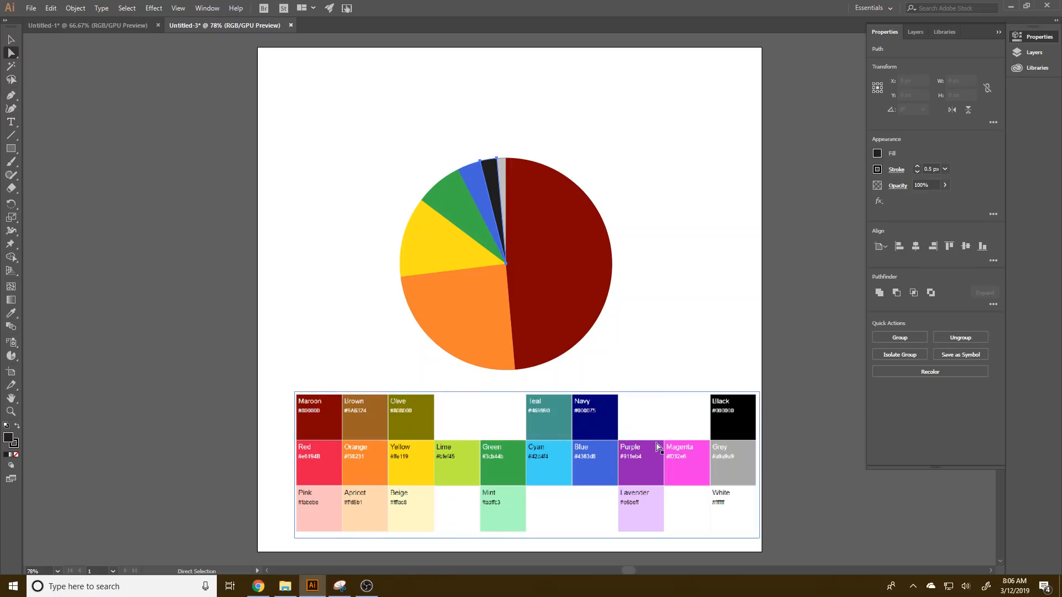
key("i")
left_click(649, 454)
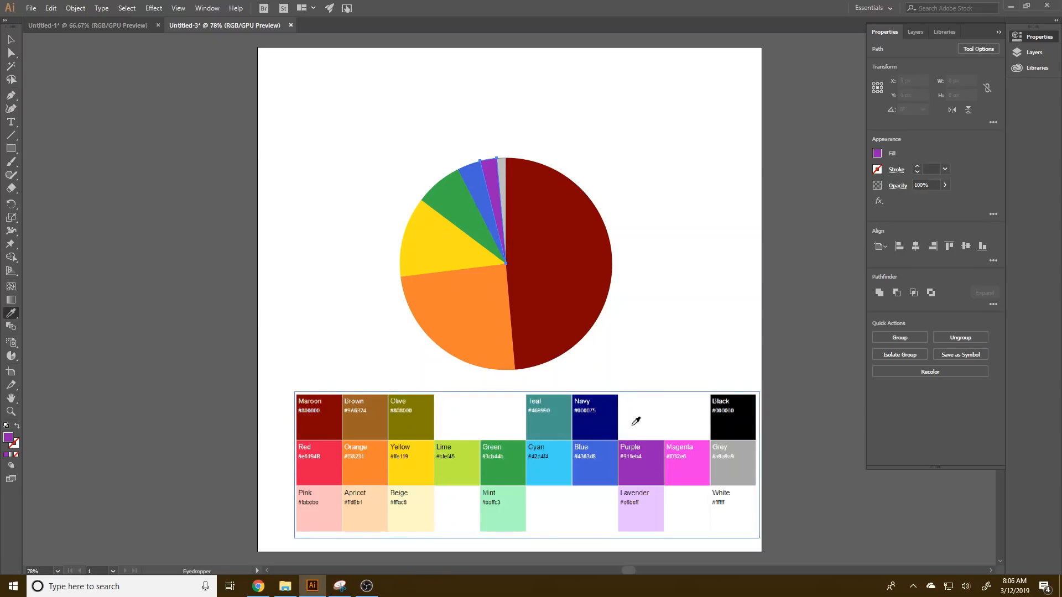
Step: Colour the remaining thin light grey slice navy by sampling the palette's Navy swatch
key("a")
left_click(502, 180)
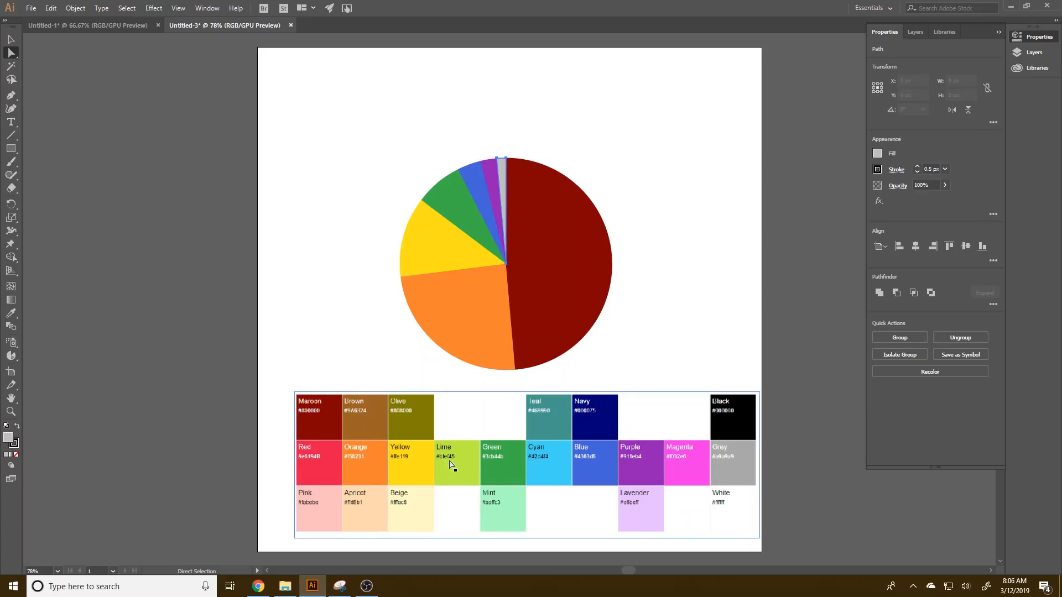
key("i")
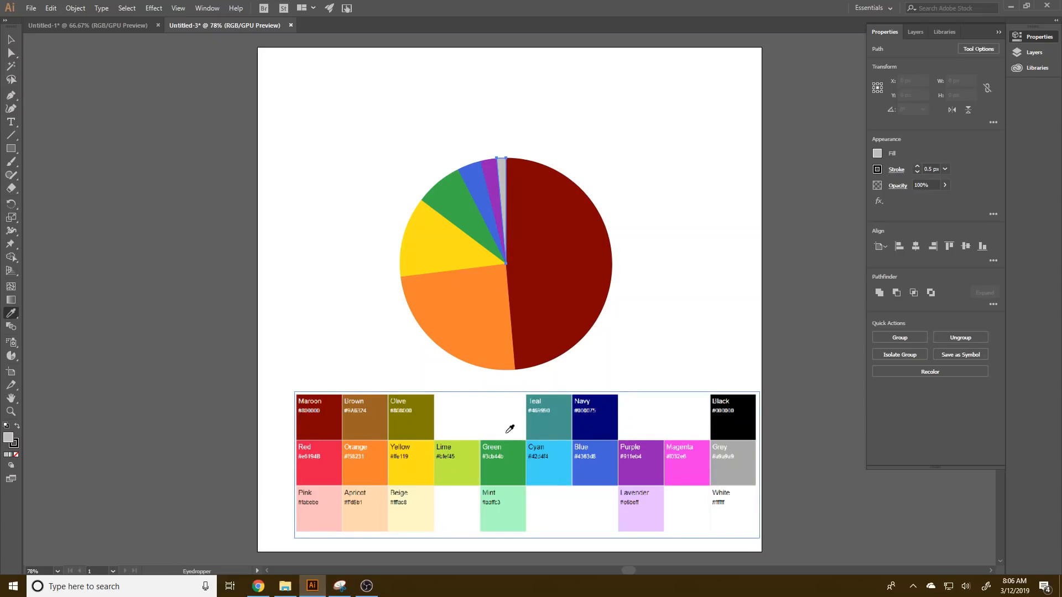
left_click(596, 426)
Step: Move the palette image off the artboard, beyond its right edge
left_click(11, 39)
left_click(512, 418)
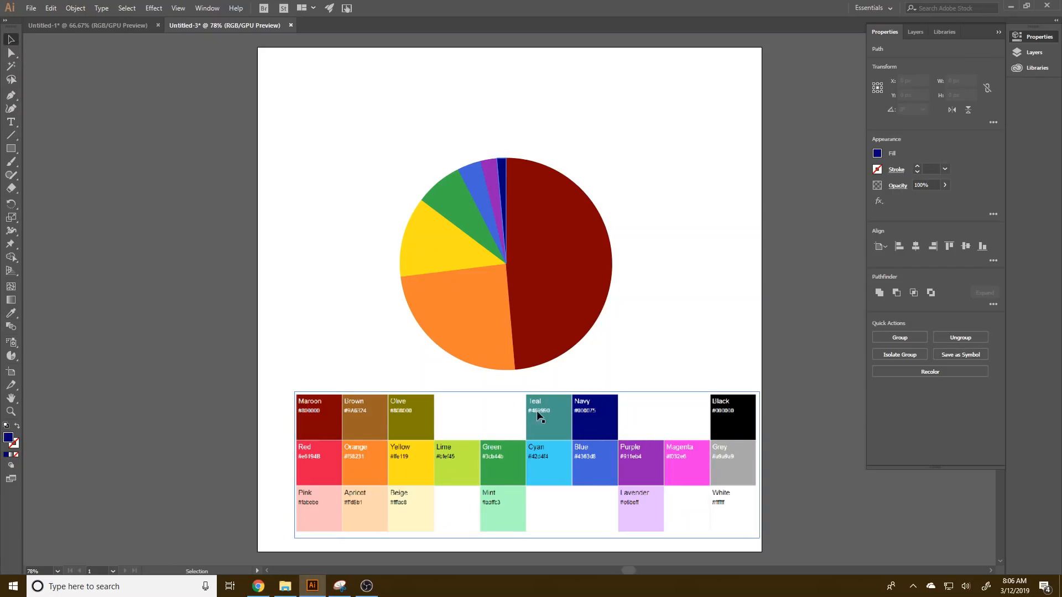
left_click_drag(520, 427, 174, 353)
left_click_drag(352, 386, 716, 475)
left_click_drag(546, 459, 717, 474)
left_click_drag(644, 478, 773, 455)
left_click_drag(676, 477, 814, 472)
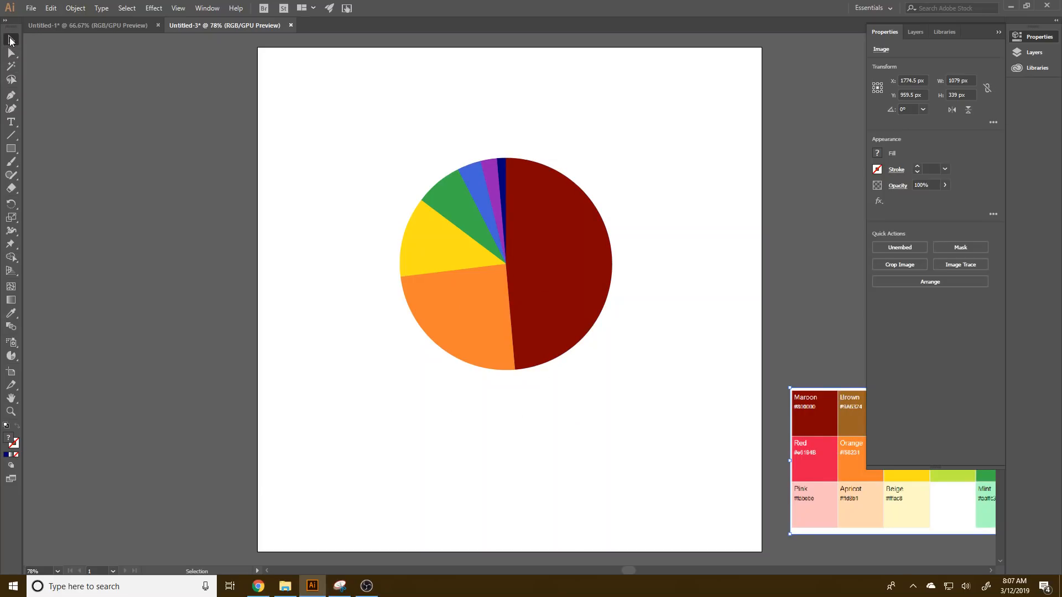
Step: Move the pie chart toward the artboard's upper right corner and draw a circle of about 69 x 69 px below and left of it
left_click_drag(526, 275, 637, 230)
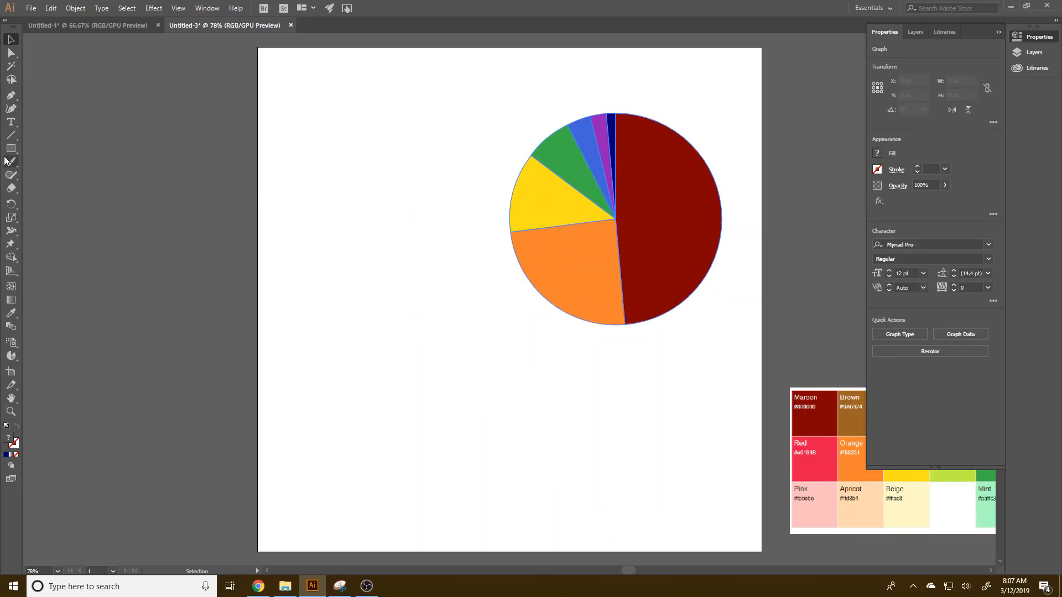
left_click_drag(7, 149, 28, 173)
left_click_drag(338, 339, 368, 369)
Step: Try to centre the navy circle on the pie chart with horizontal and vertical centre alignment
left_click(11, 44)
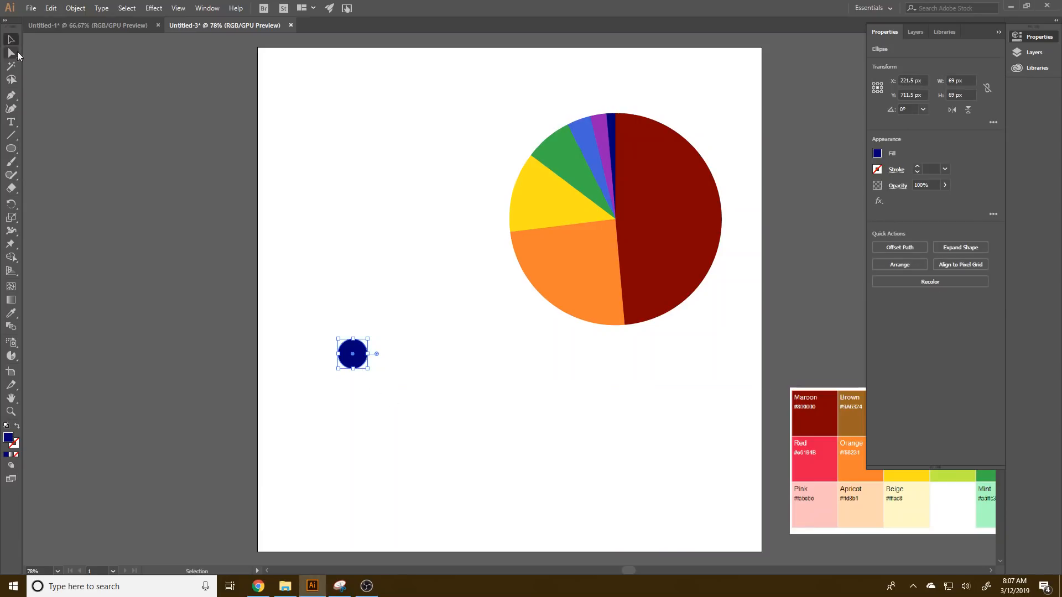
left_click(588, 320, "shift")
left_click(915, 246)
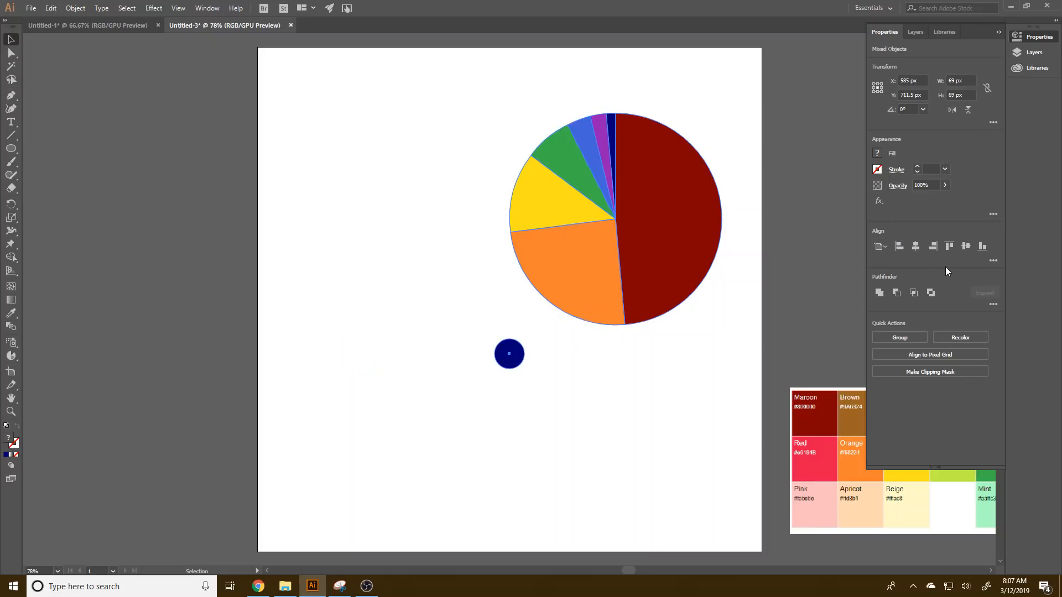
left_click(963, 246)
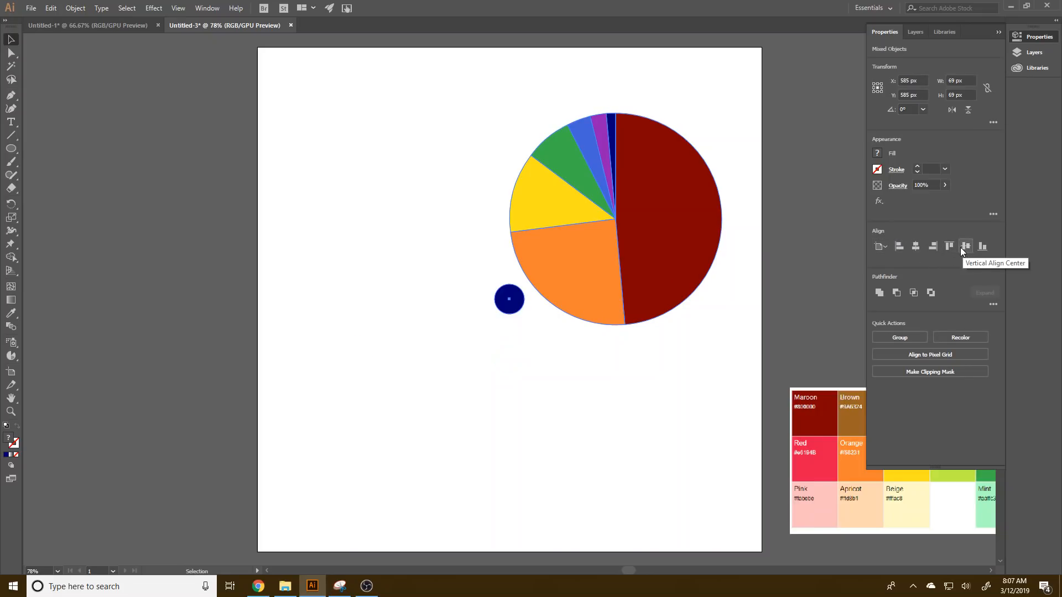
Step: Try to centre the circle horizontally on the pie chart with the chart as key object, and undo the alignment
left_click(615, 372)
left_click(520, 305)
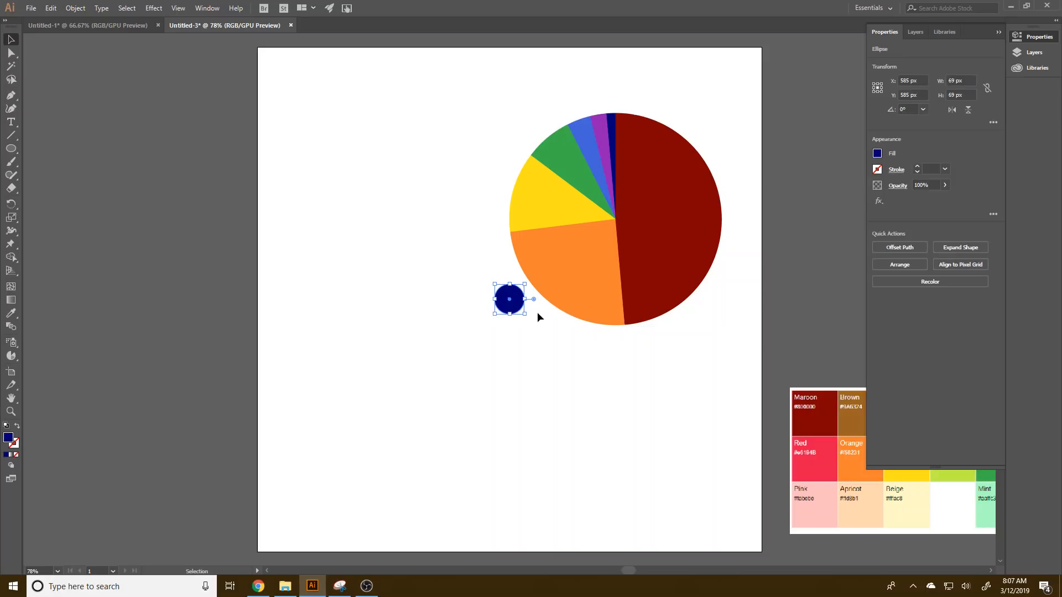
left_click_drag(629, 389, 423, 203)
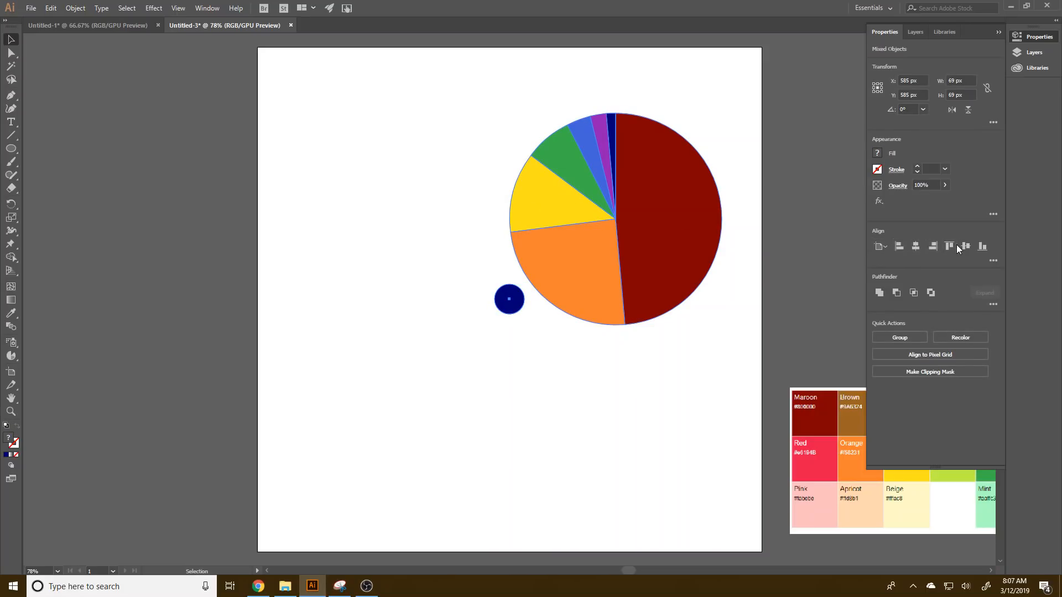
left_click(650, 376)
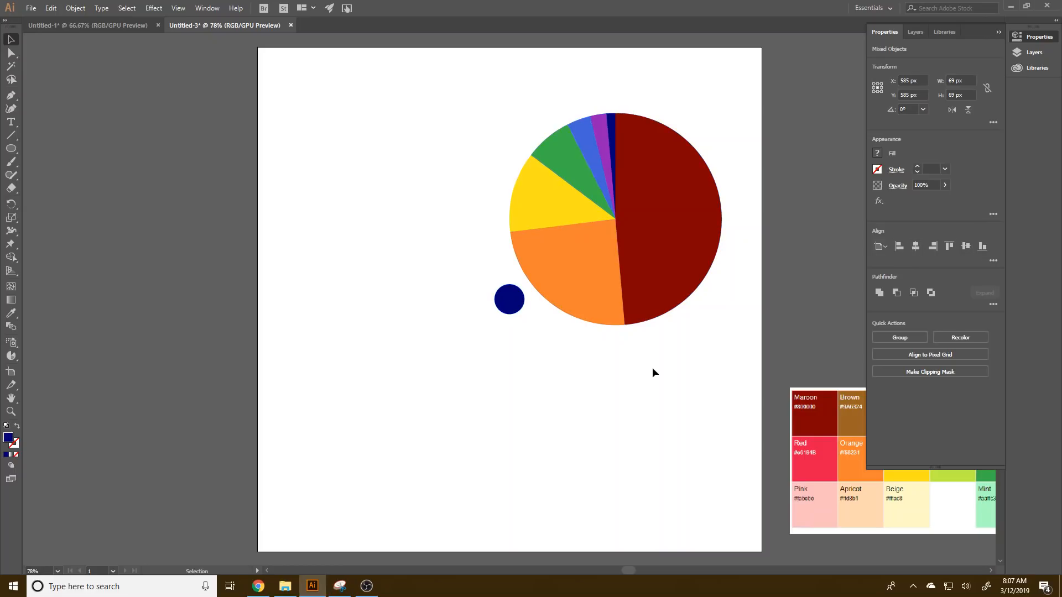
left_click(663, 291)
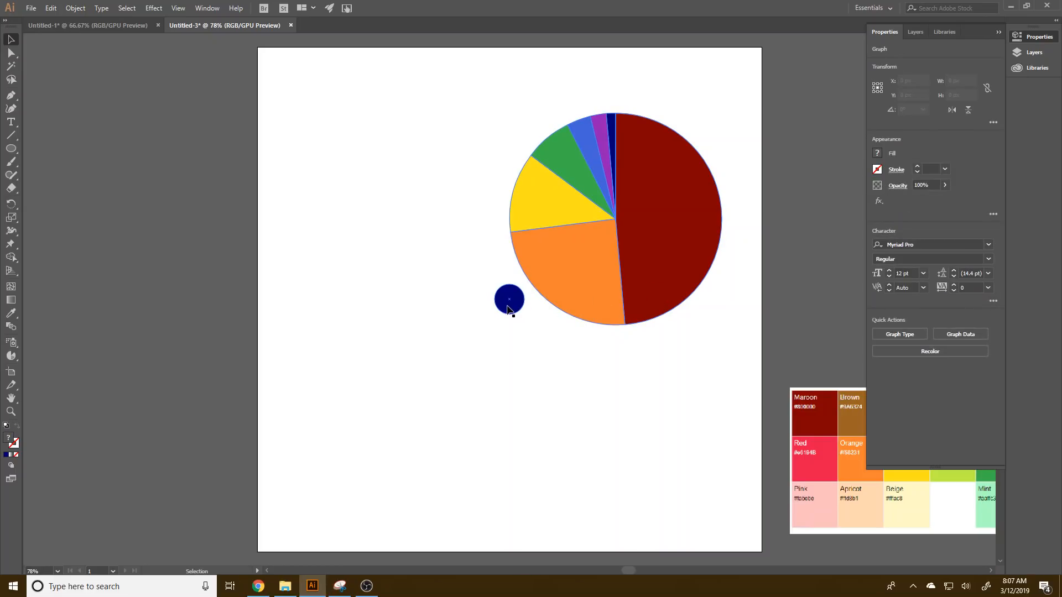
left_click(509, 310, "shift")
left_click(646, 290)
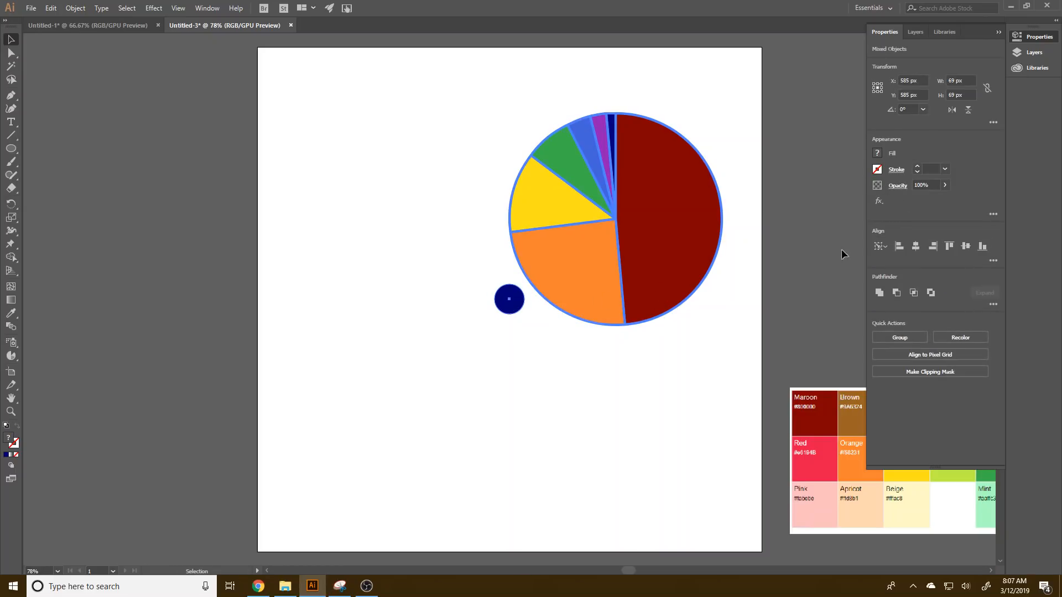
left_click(916, 246)
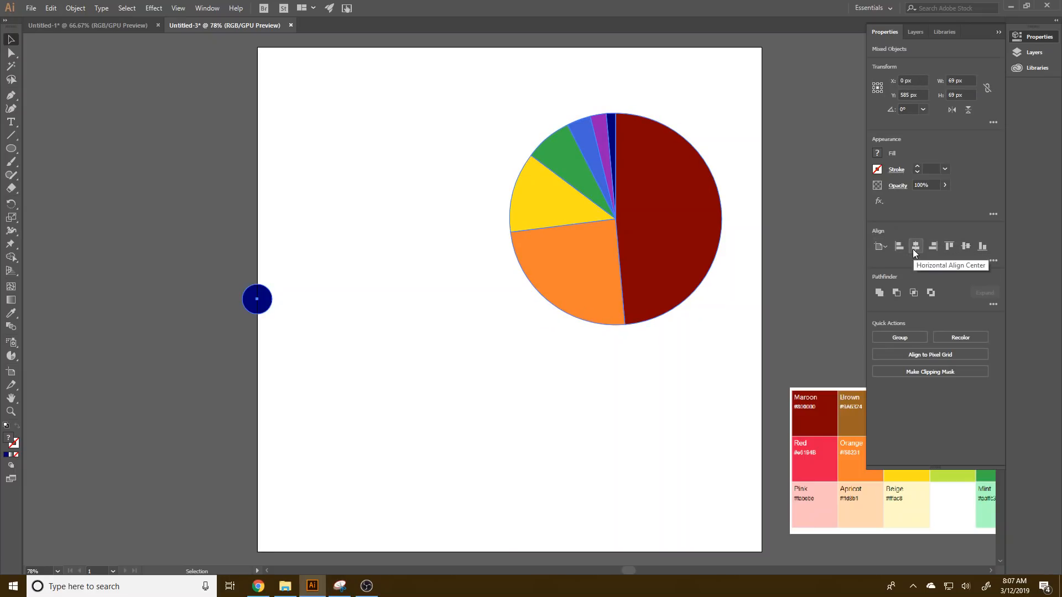
key("ctrl+z")
Step: Place the navy circle over the pie chart's centre and move both together toward the middle of the artboard
left_click(569, 334)
left_click_drag(521, 302, 625, 221)
left_click_drag(685, 367, 485, 186)
left_click_drag(668, 282, 587, 380)
key("ctrl+shift+a")
left_click(585, 382)
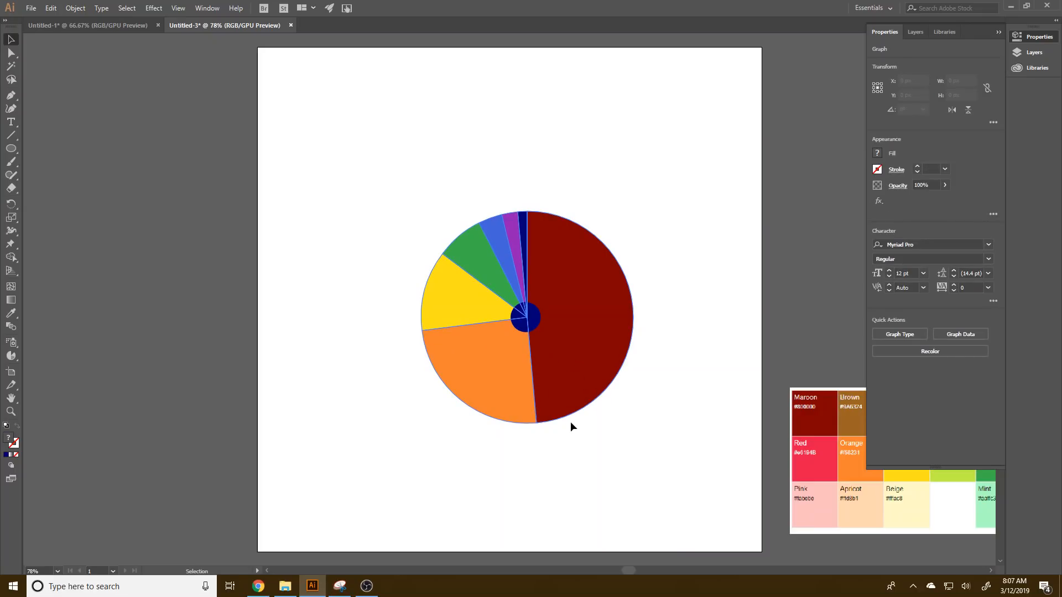
left_click(576, 437)
left_click(443, 380)
left_click(11, 356)
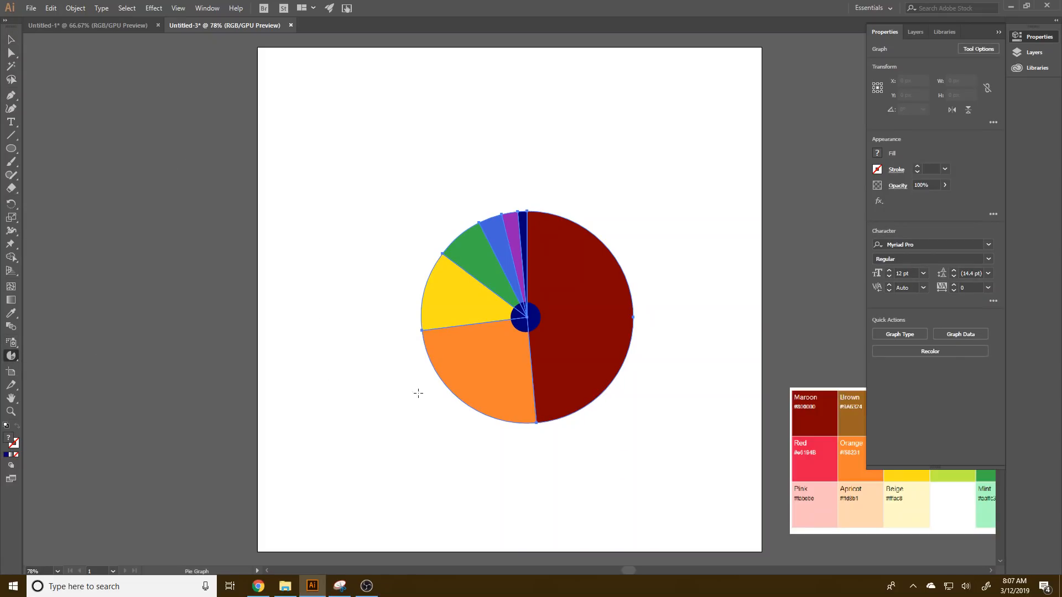
left_click(263, 379)
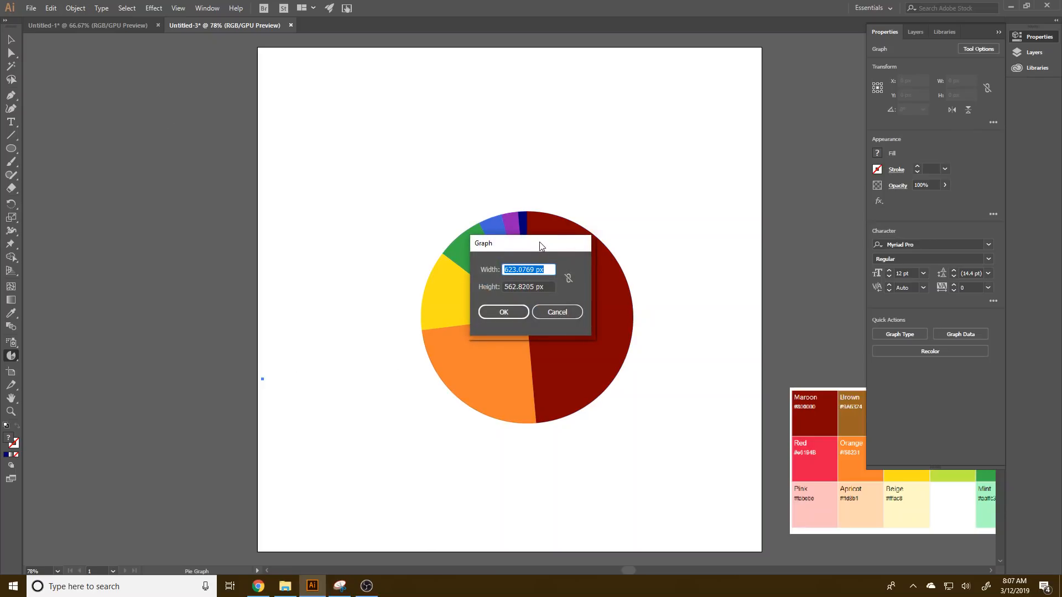
left_click_drag(542, 246, 326, 214)
left_click(343, 281)
key("v")
left_click(442, 358)
left_click(11, 356)
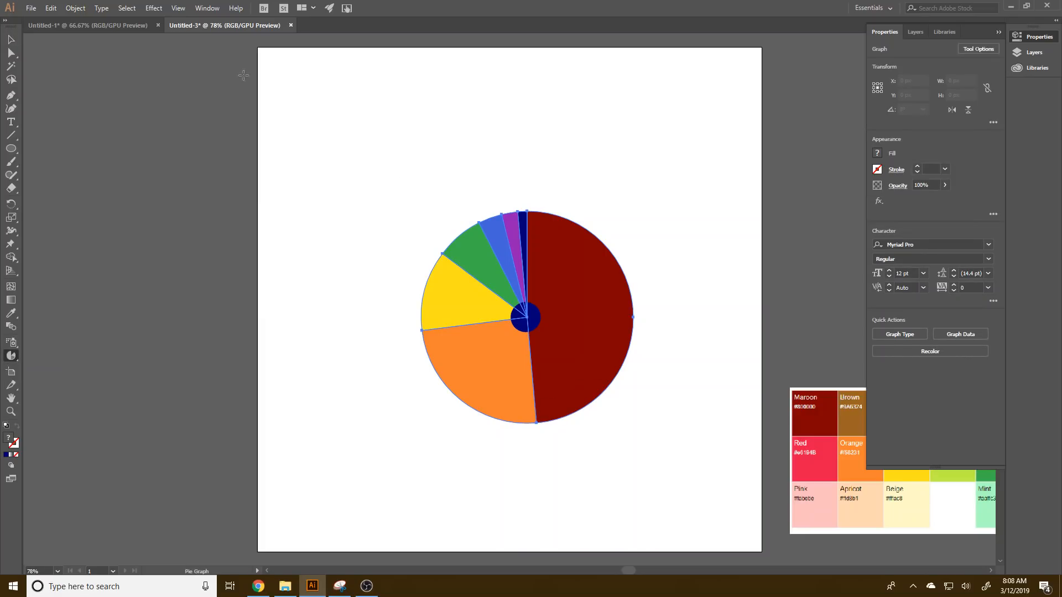
left_click(206, 7)
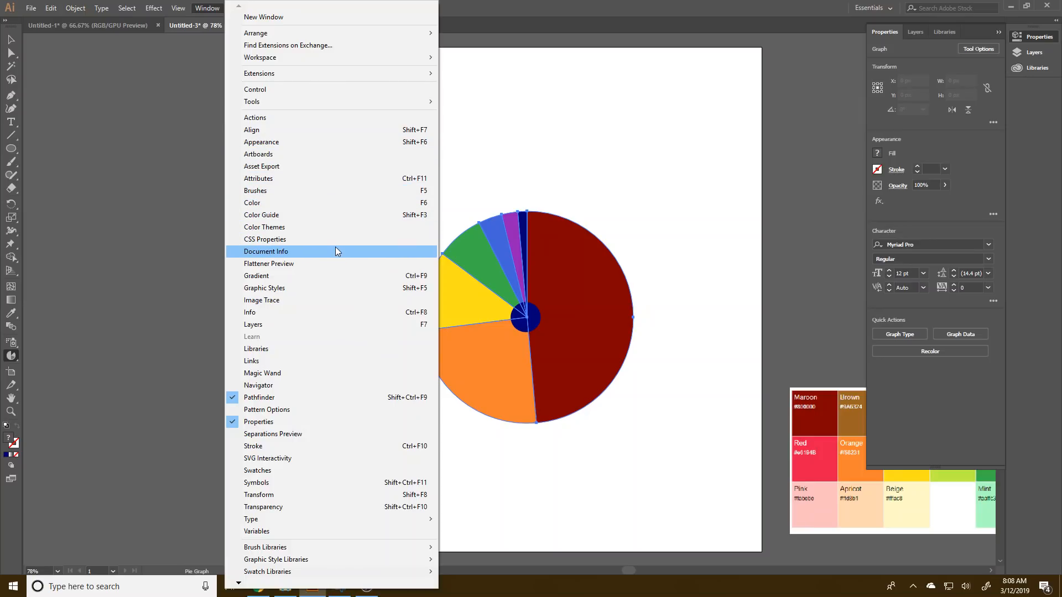
left_click(565, 379)
left_click(566, 379)
left_click(349, 286)
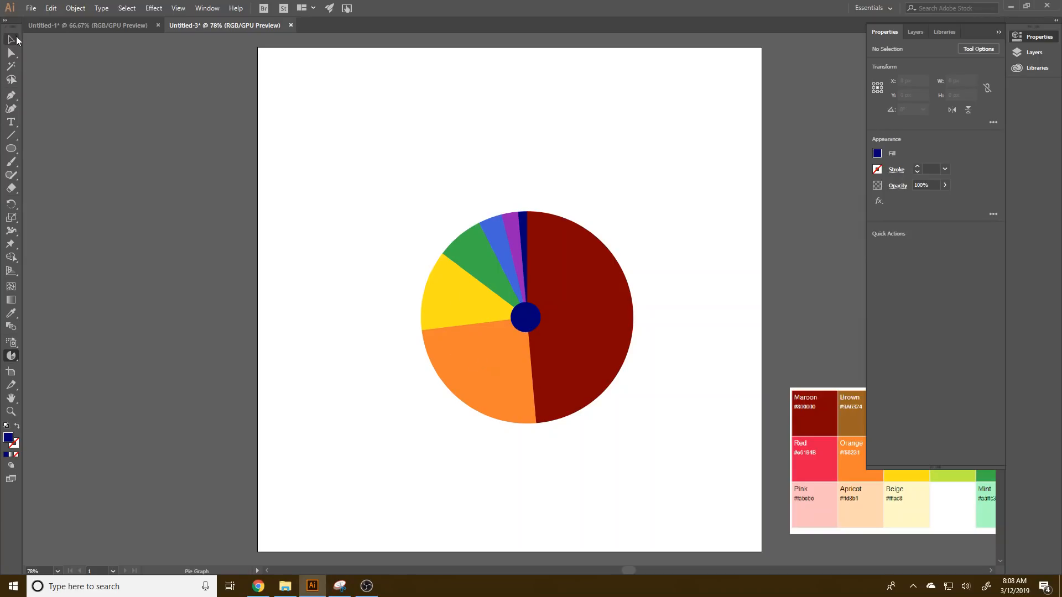
Step: Try to break up the pie chart with Expand Appearance
left_click(11, 40)
left_click(548, 350)
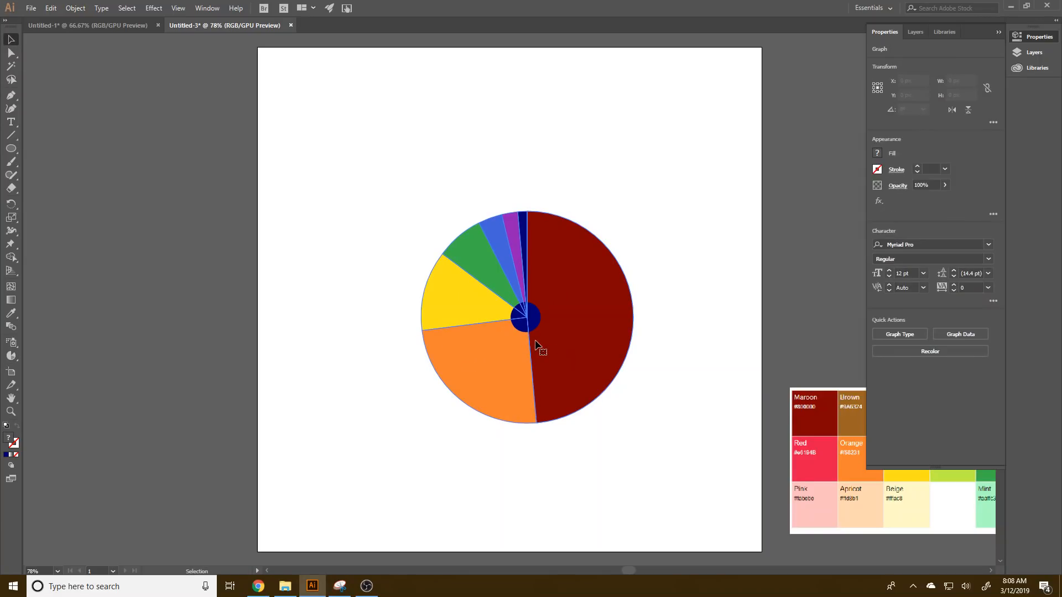
left_click(75, 8)
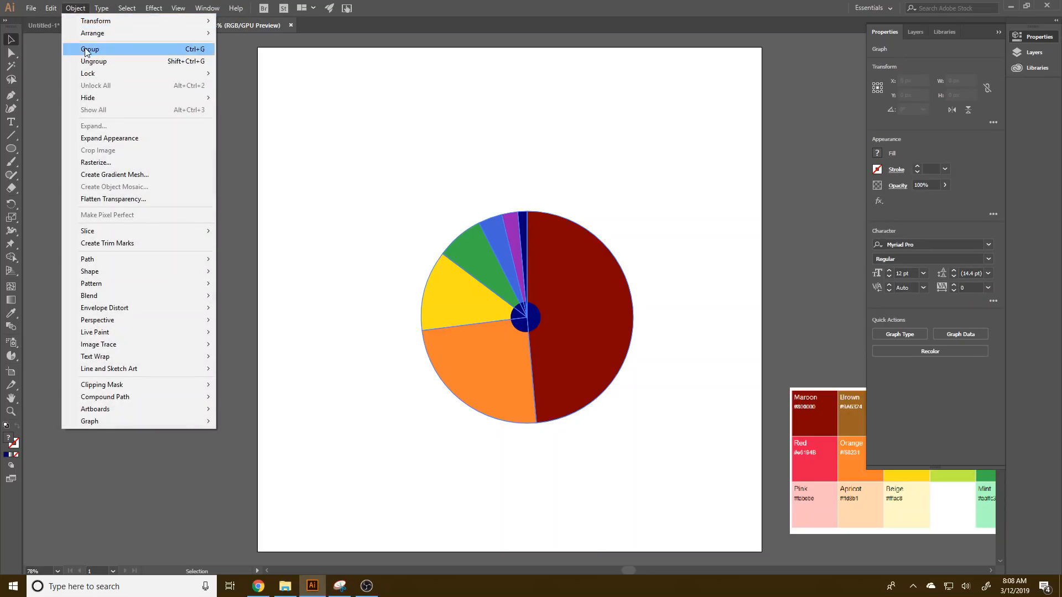
left_click(102, 138)
key("ctrl+shift+a")
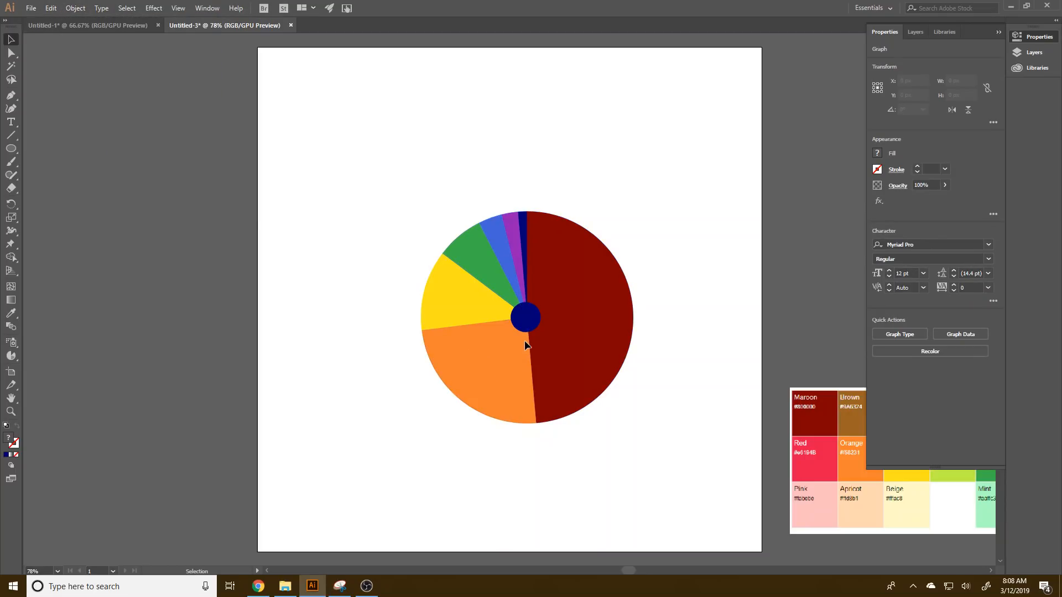
Step: Group the pie chart graph and release that group again
left_click(467, 378)
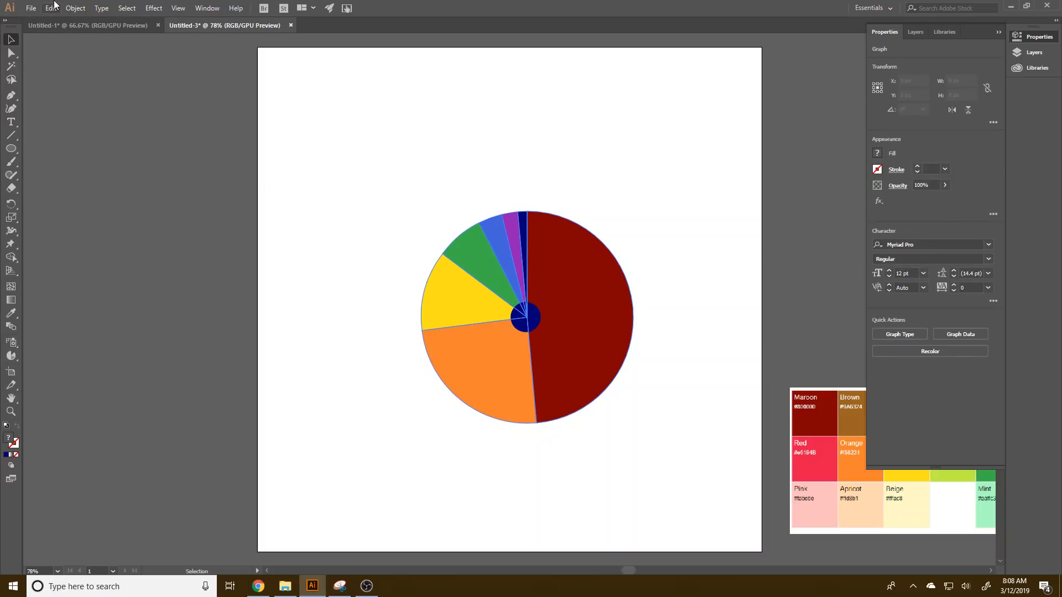
left_click(75, 8)
left_click(100, 50)
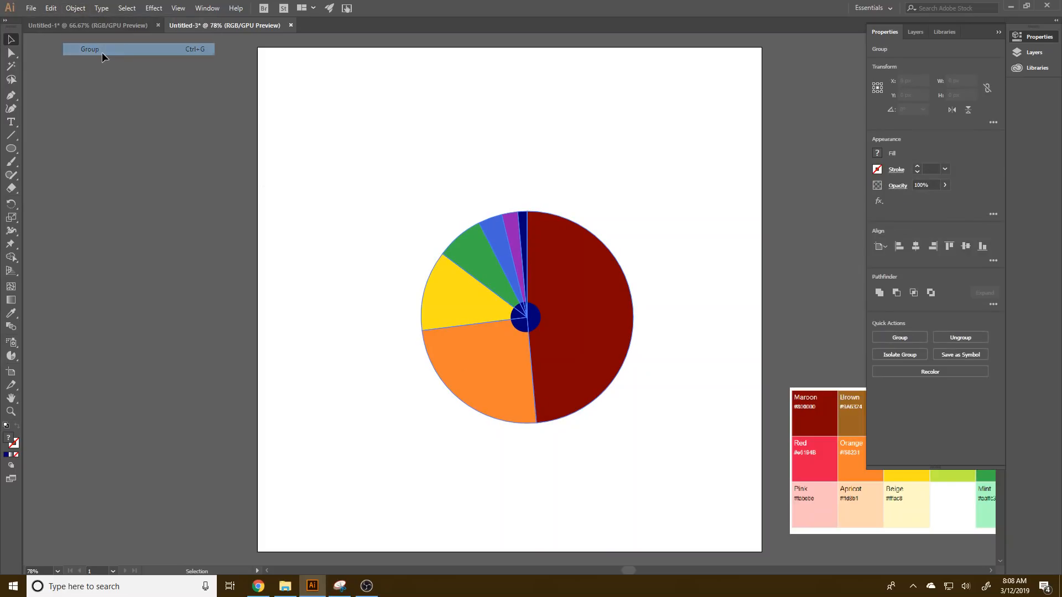
left_click(75, 8)
left_click(95, 57)
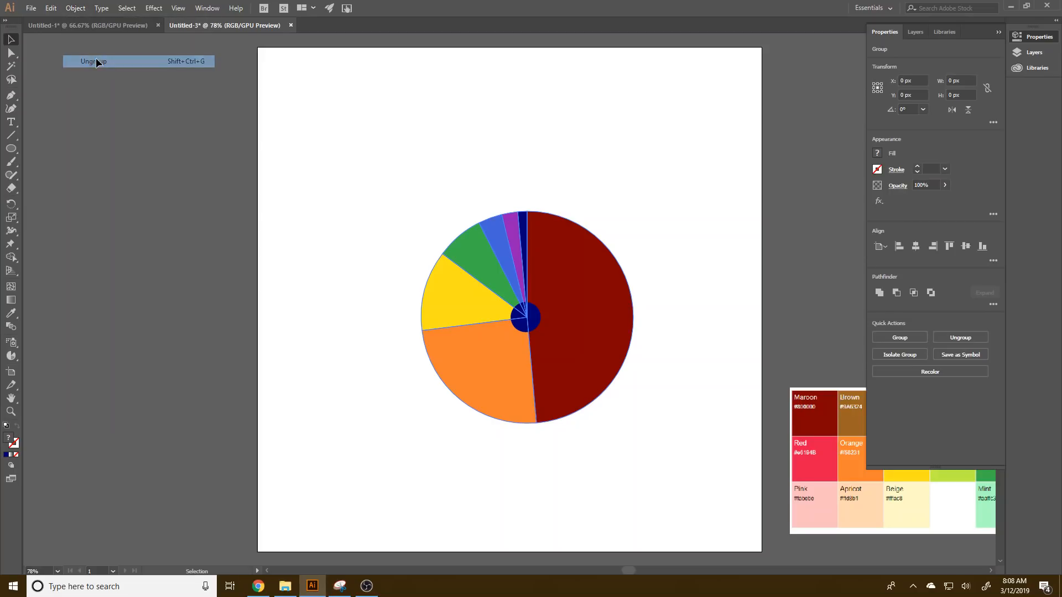
Step: Ungroup the pie chart graph, accepting the loss of its graph data, and ungroup it once more into separate slices
left_click(71, 9)
left_click(95, 58)
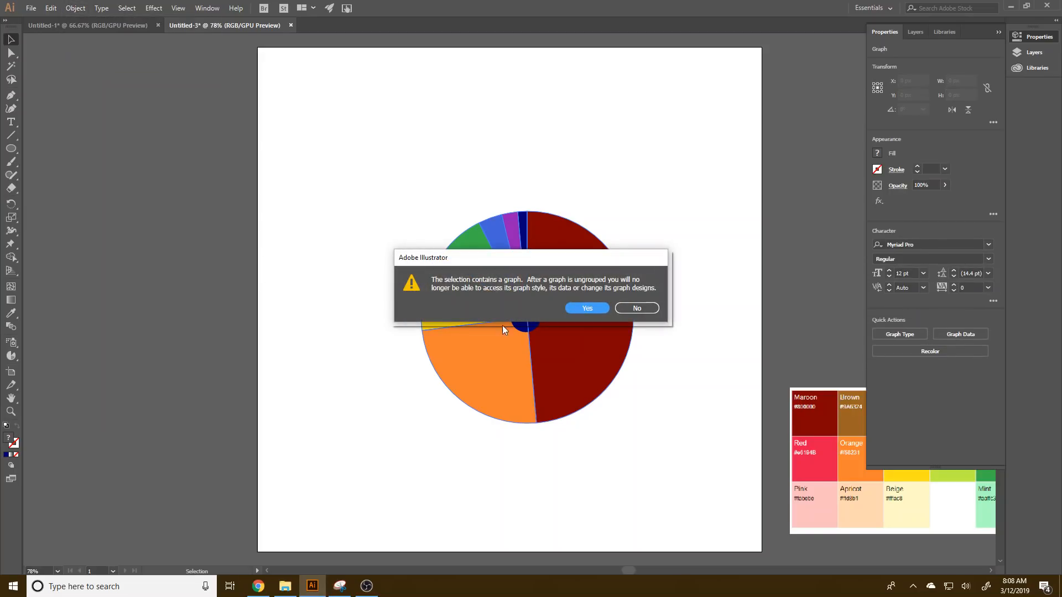
left_click(588, 308)
left_click(645, 412)
left_click(586, 331)
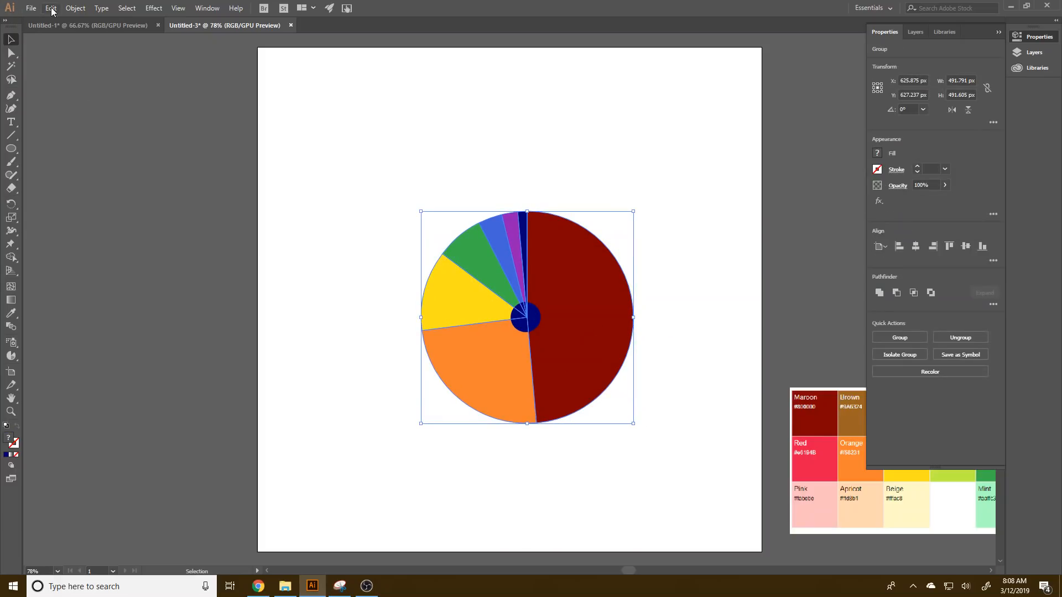
left_click(74, 8)
left_click(99, 62)
left_click(192, 246)
Step: Pull the maroon slice to the right and the orange slice down and left, outward from the navy circle
left_click(578, 317)
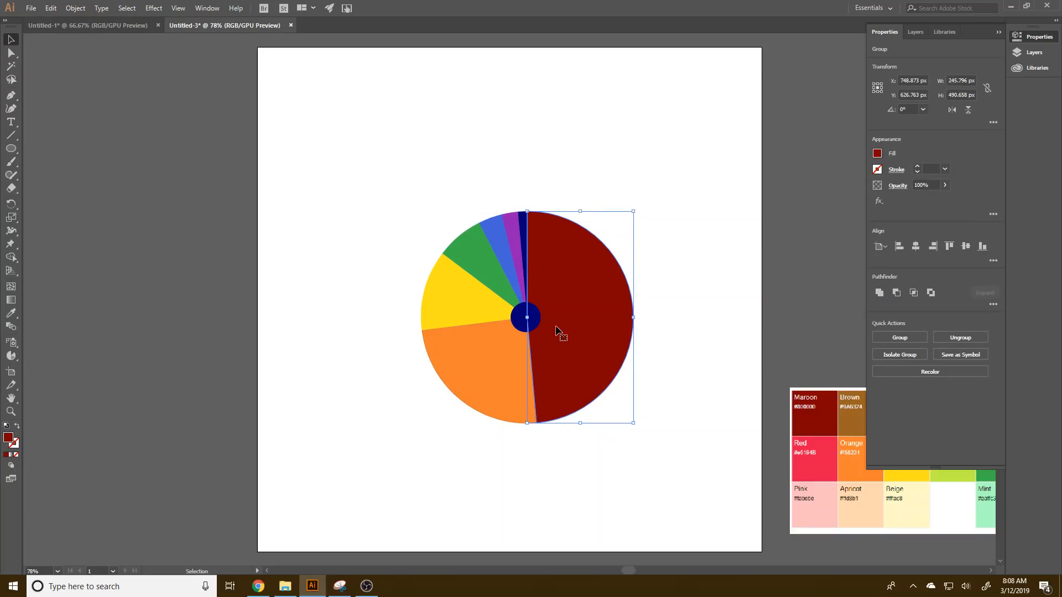
left_click_drag(567, 325, 580, 325)
left_click_drag(503, 366, 492, 371)
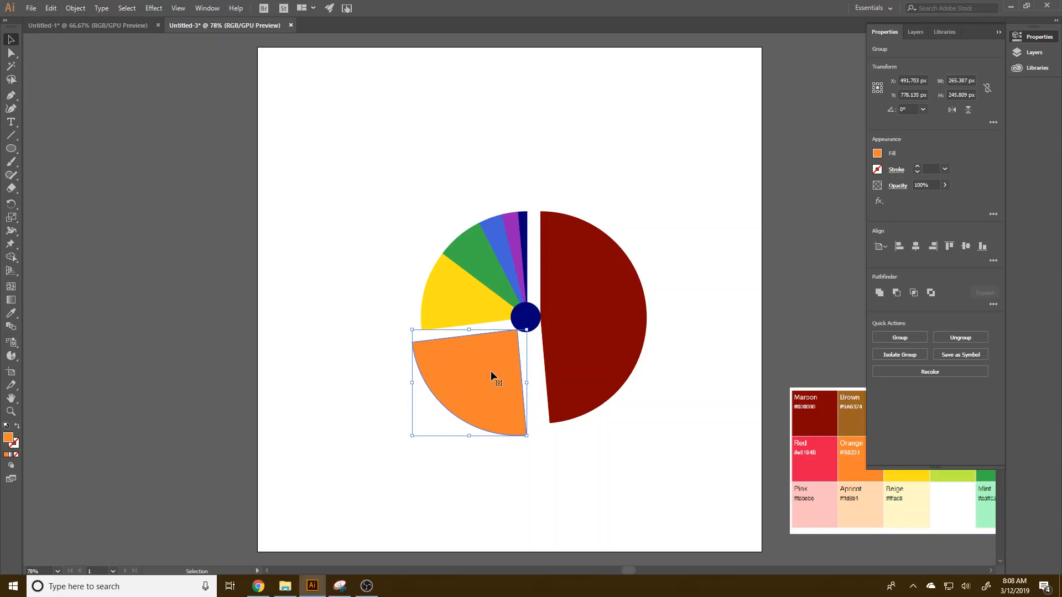
Step: Move the navy, purple, blue, green and yellow slices outward so their tips meet the circle's edge with gaps between them
scroll(485, 249, "up", 4)
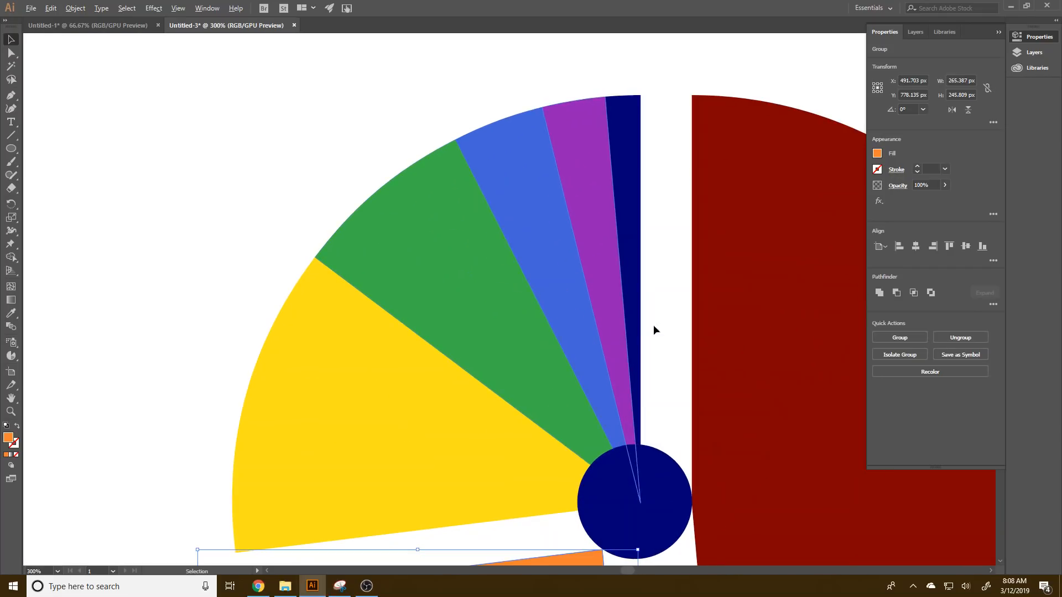
left_click(633, 318)
left_click_drag(639, 393, 635, 337)
left_click_drag(617, 379, 576, 331)
left_click_drag(533, 368, 517, 356)
left_click_drag(499, 475, 423, 458)
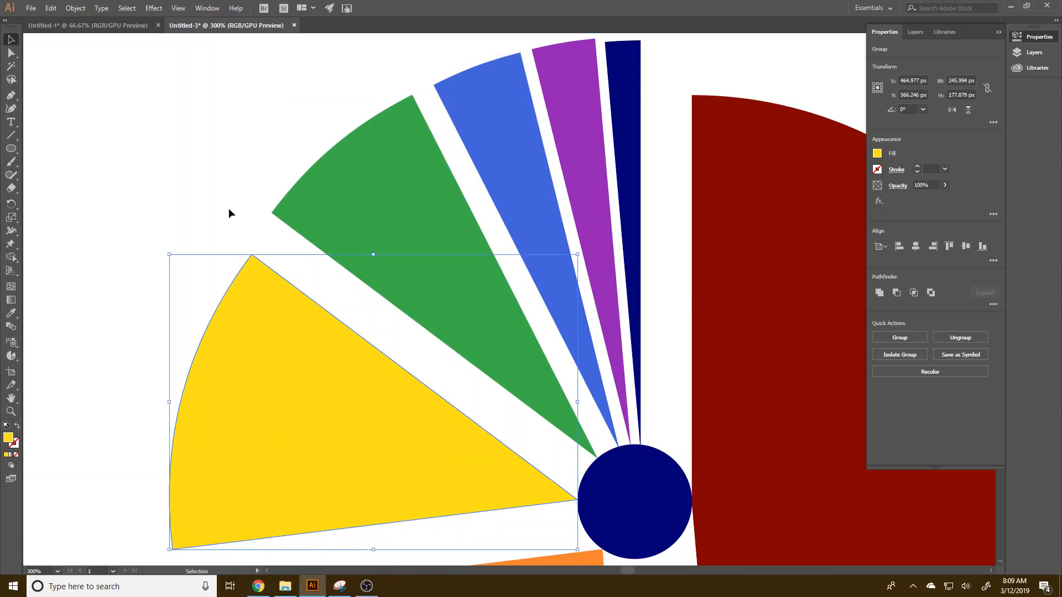
Step: Delete the navy circle at the centre of the pie slices
left_click(608, 481)
key("Delete")
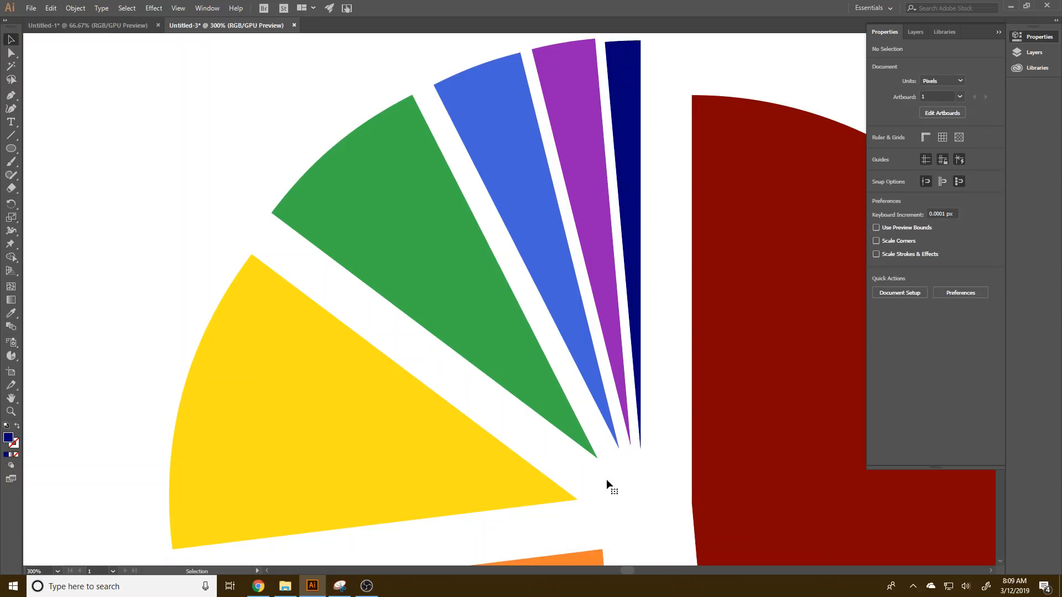
Step: Apply the 3D Extrude & Bevel effect to all seven slices with custom rotation angles of about -20°, -37° and 7°
scroll(565, 374, "down", 5)
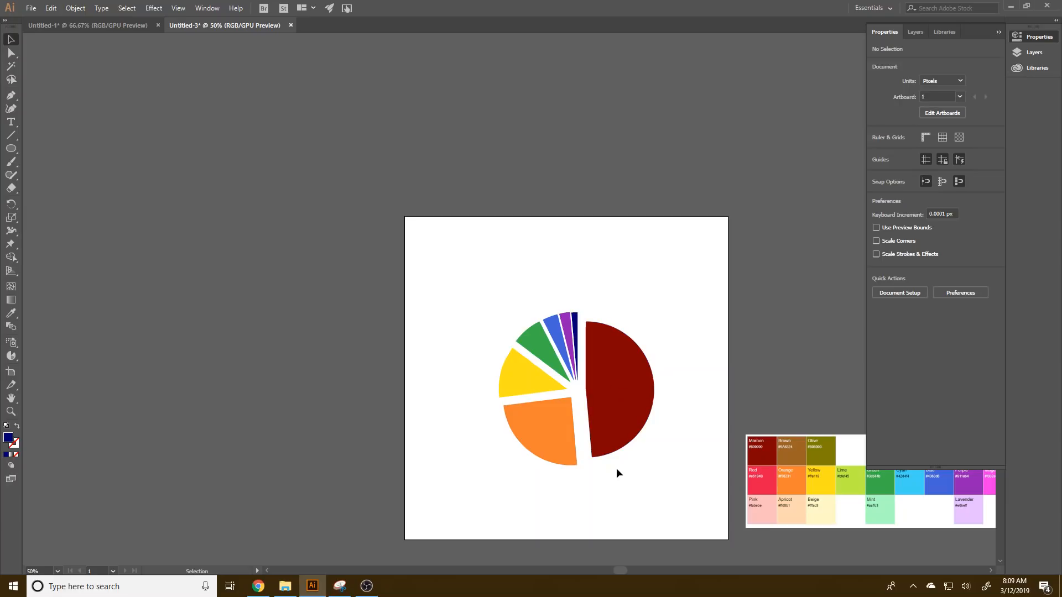
left_click_drag(648, 494, 419, 283)
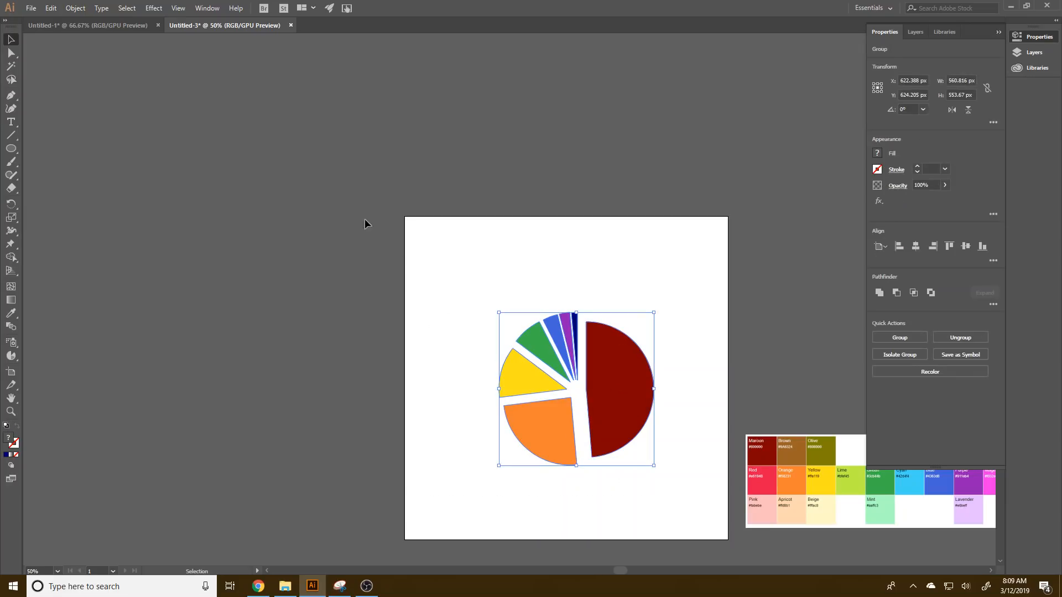
left_click(148, 9)
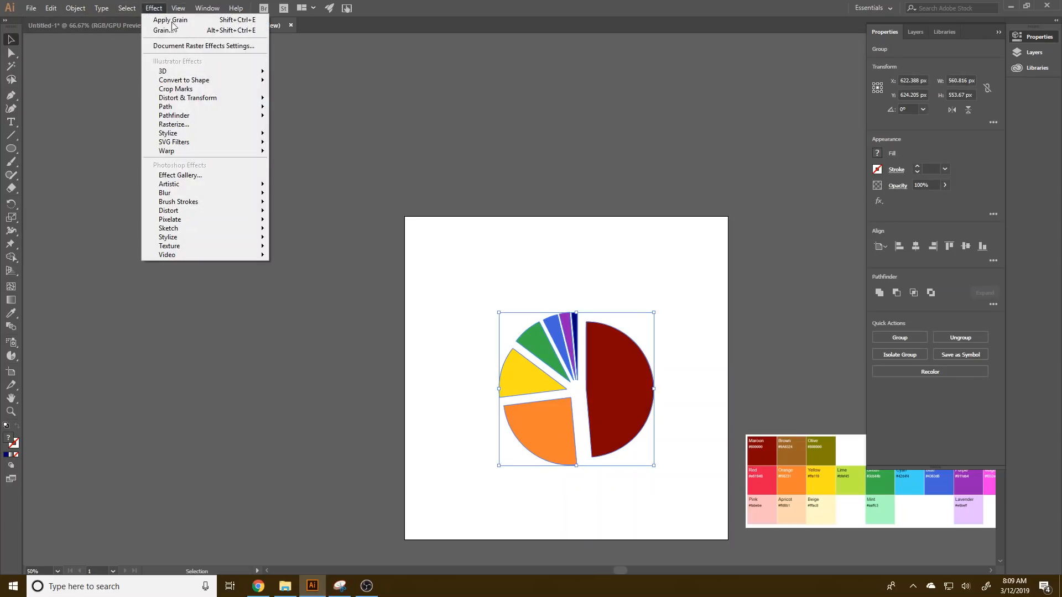
mouse_move(200, 72)
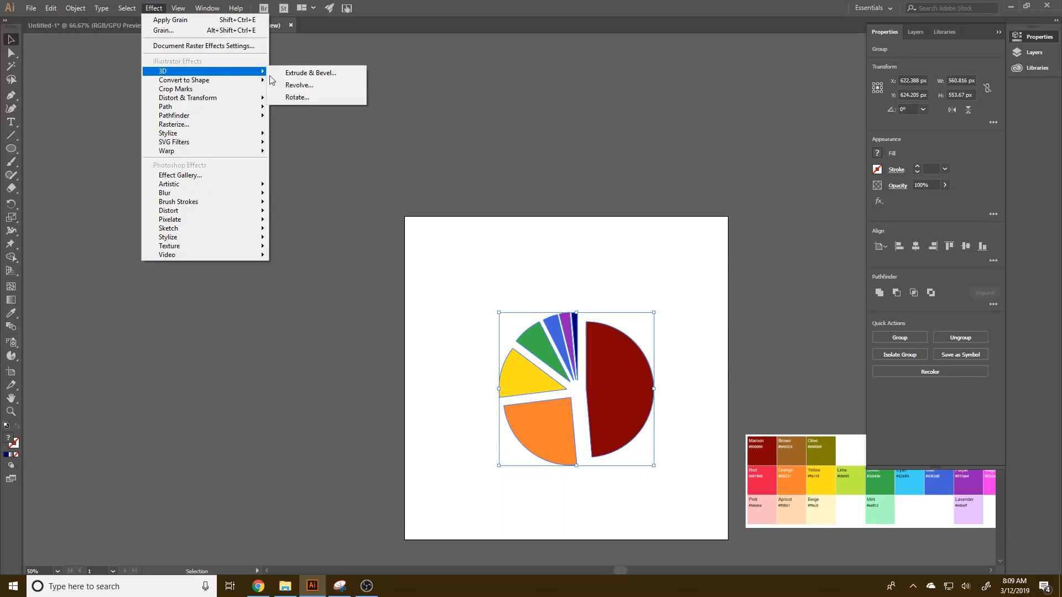
left_click(303, 75)
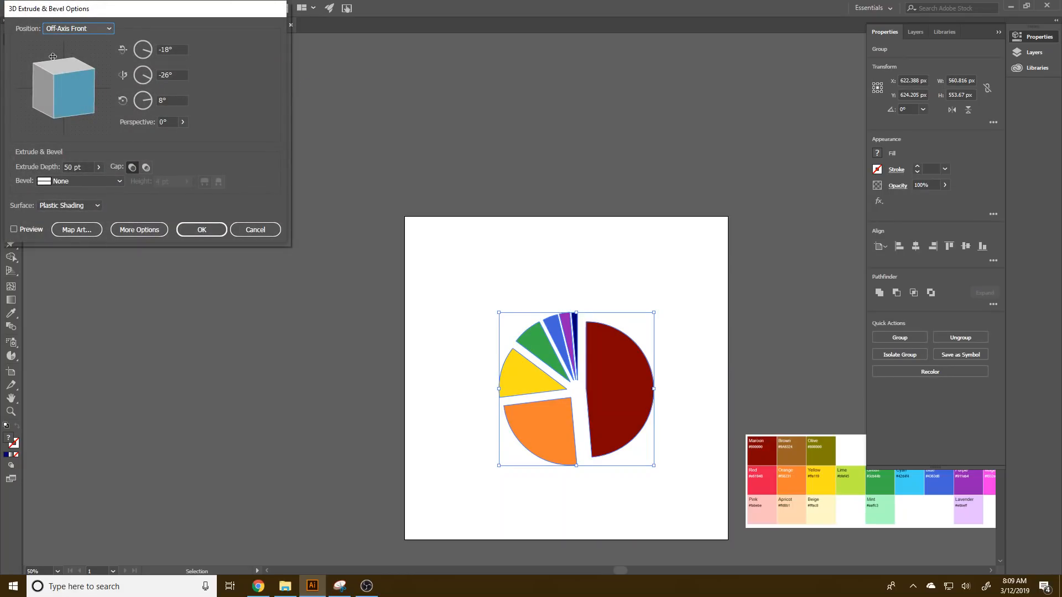
left_click_drag(150, 52, 153, 81)
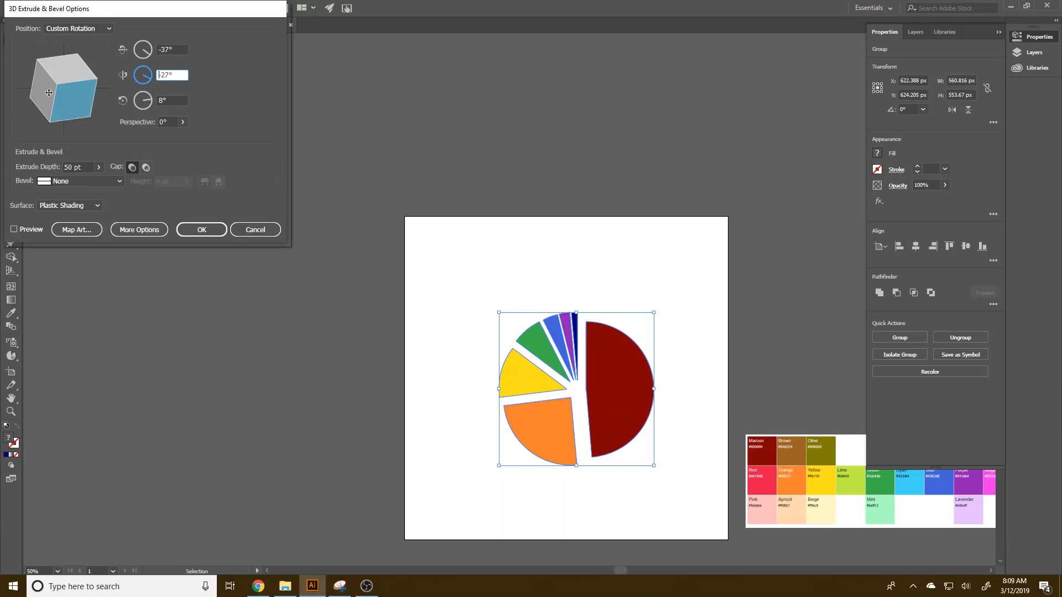
mouse_move(73, 99)
left_mouse_down()
mouse_move(33, 80)
mouse_move(76, 87)
left_mouse_up()
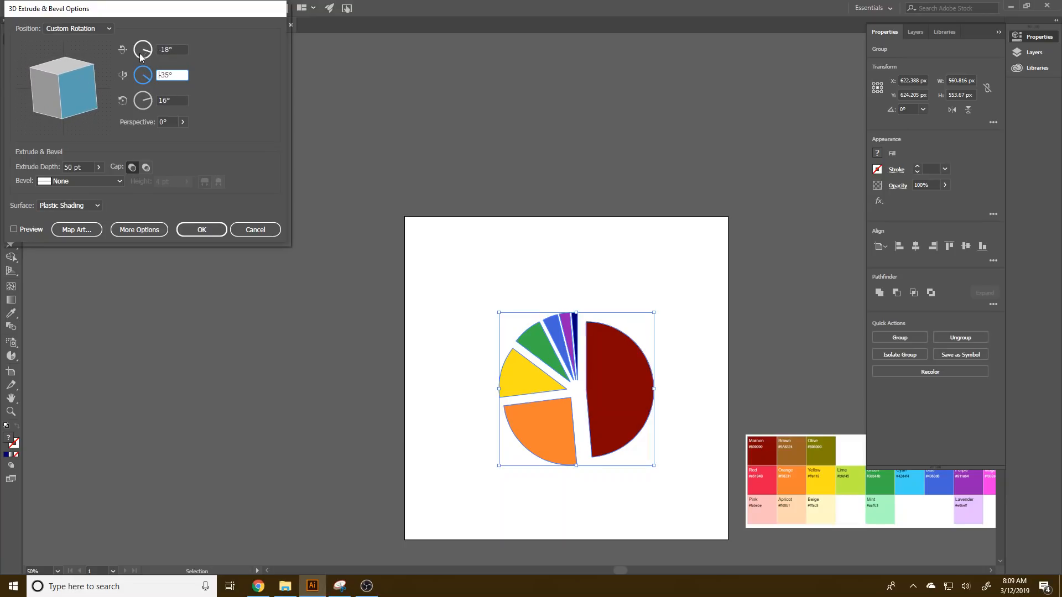
left_click_drag(147, 51, 148, 53)
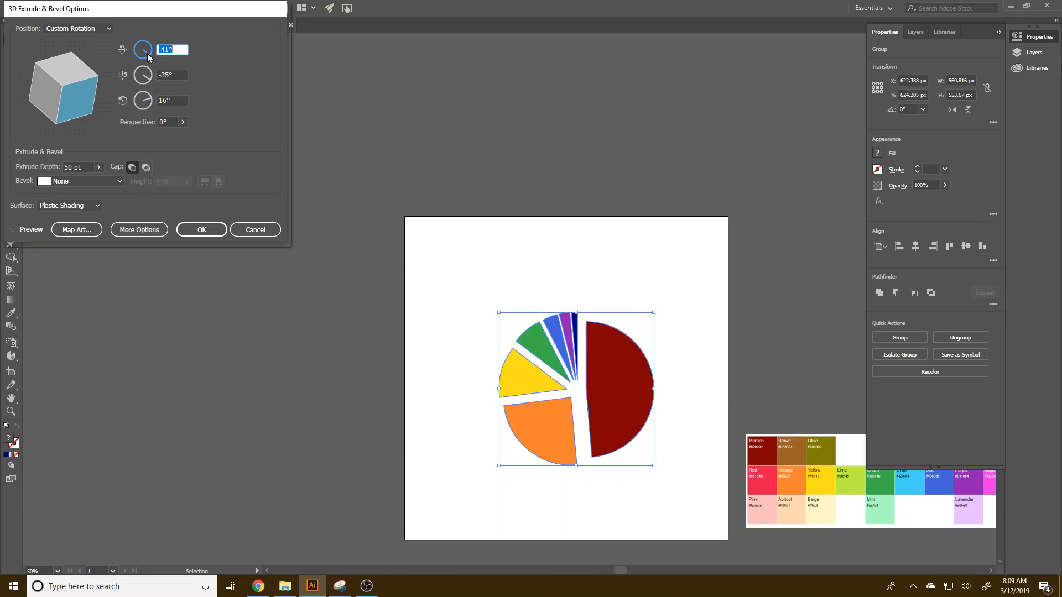
left_click(148, 52)
left_click(152, 72)
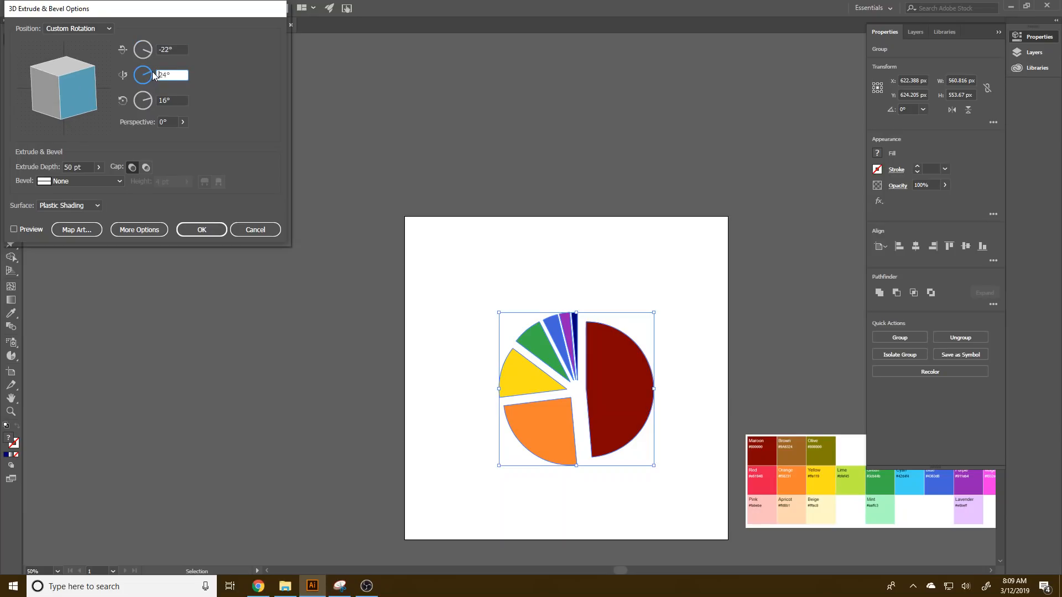
left_click_drag(152, 75, 152, 81)
left_click_drag(87, 100, 77, 103)
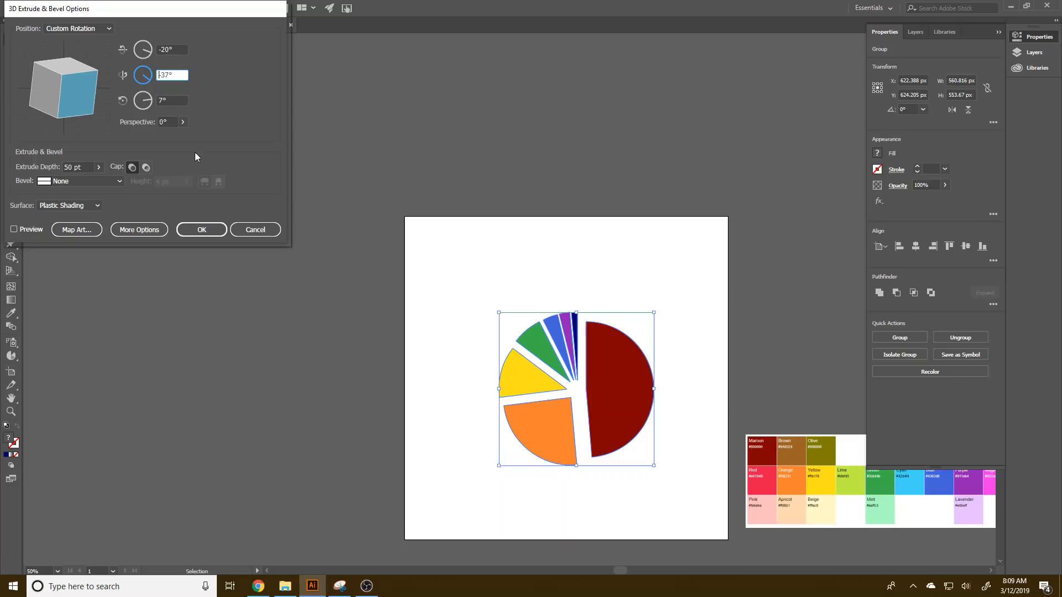
left_click(202, 231)
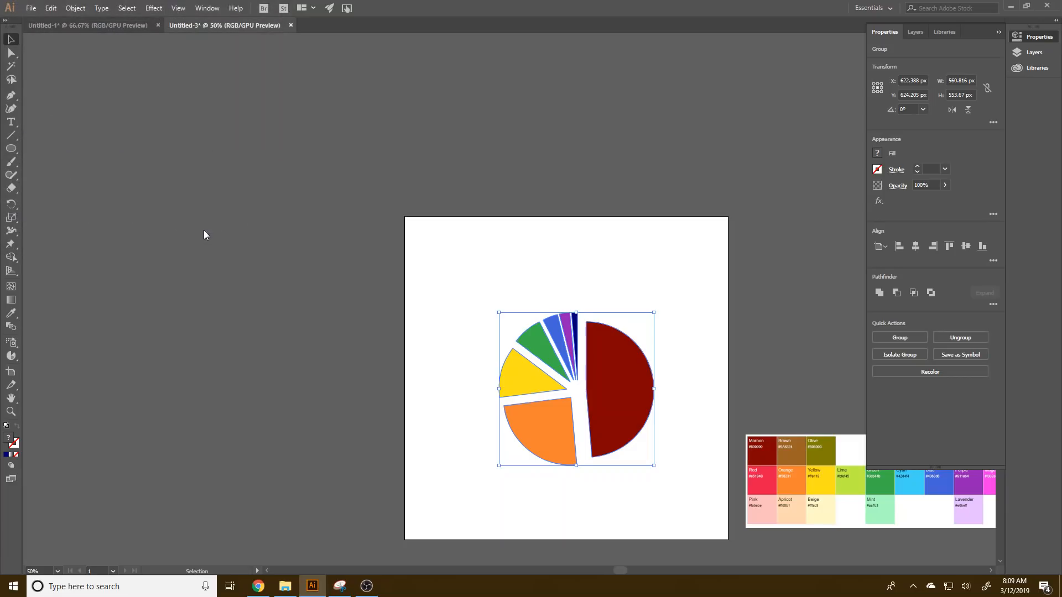
left_click(409, 339)
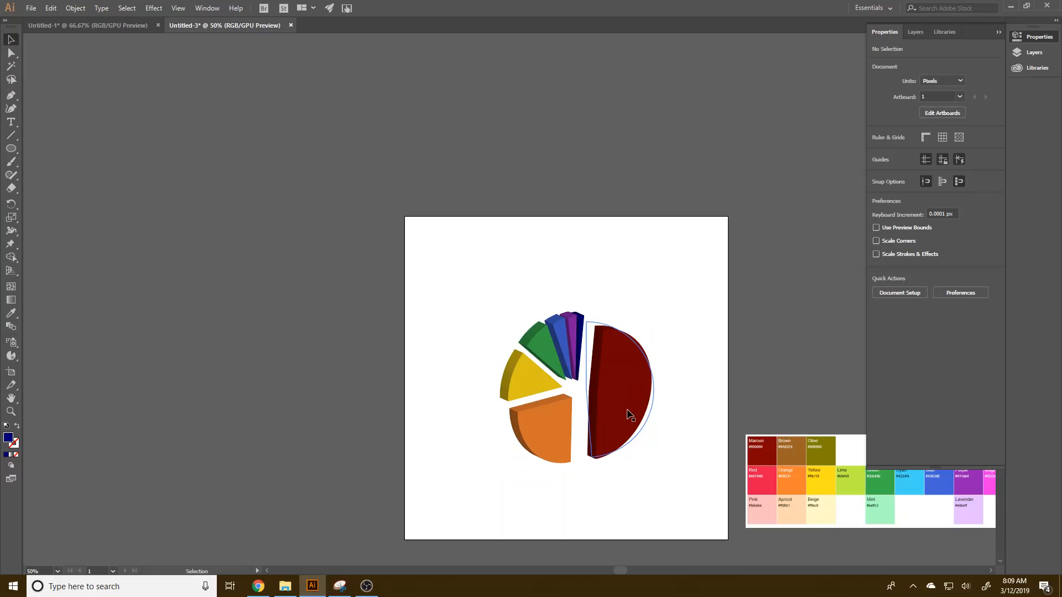
Step: Move the maroon, orange and yellow 3D slices inward to tighten the gaps around the chart's centre
left_click_drag(624, 403, 612, 394)
left_click(686, 437)
left_click_drag(551, 449, 553, 439)
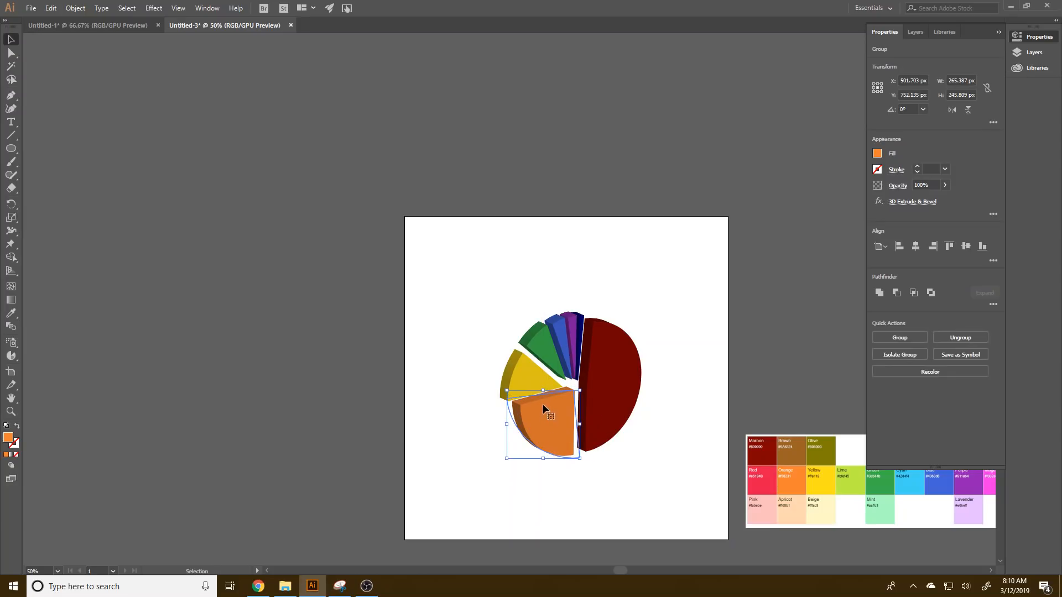
left_click_drag(531, 390, 535, 389)
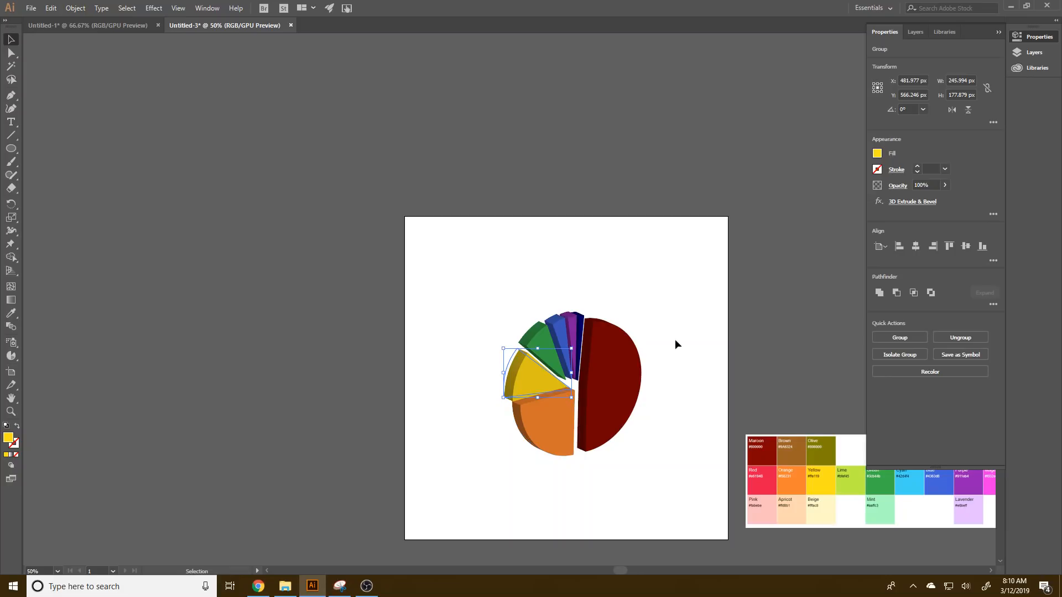
left_click_drag(530, 376, 536, 377)
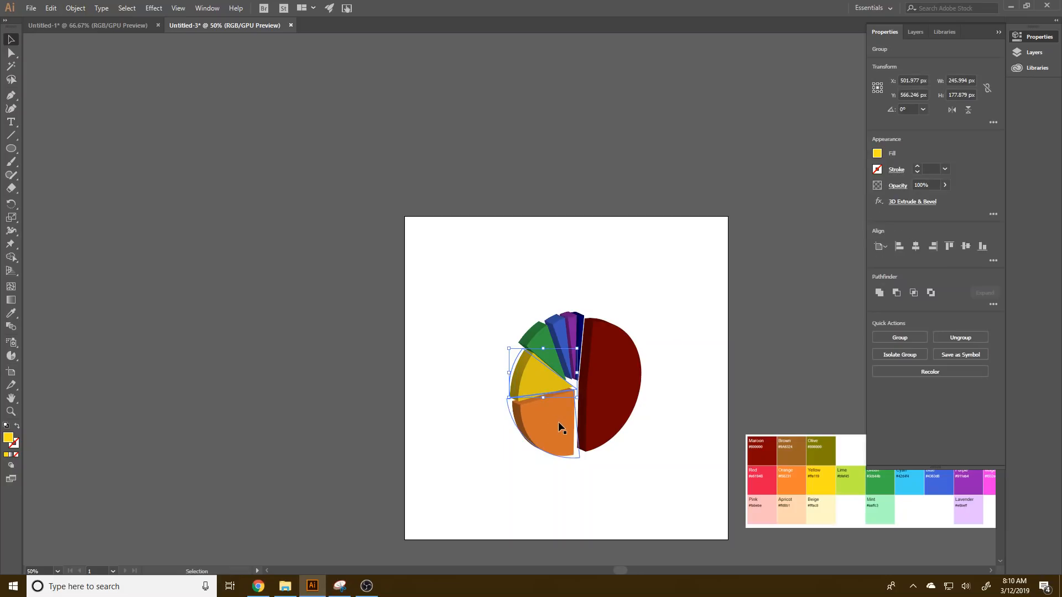
Step: Even out the gaps by shifting the orange slice down, green right, yellow slightly left and maroon slightly down
left_click(561, 426)
left_click_drag(560, 418, 560, 424)
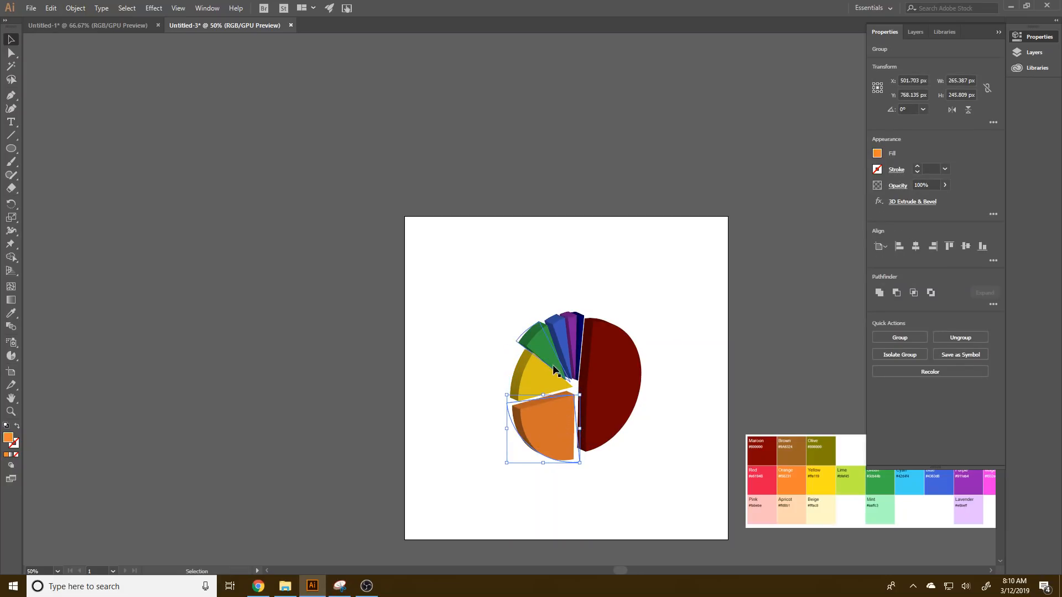
left_click_drag(551, 357, 544, 375)
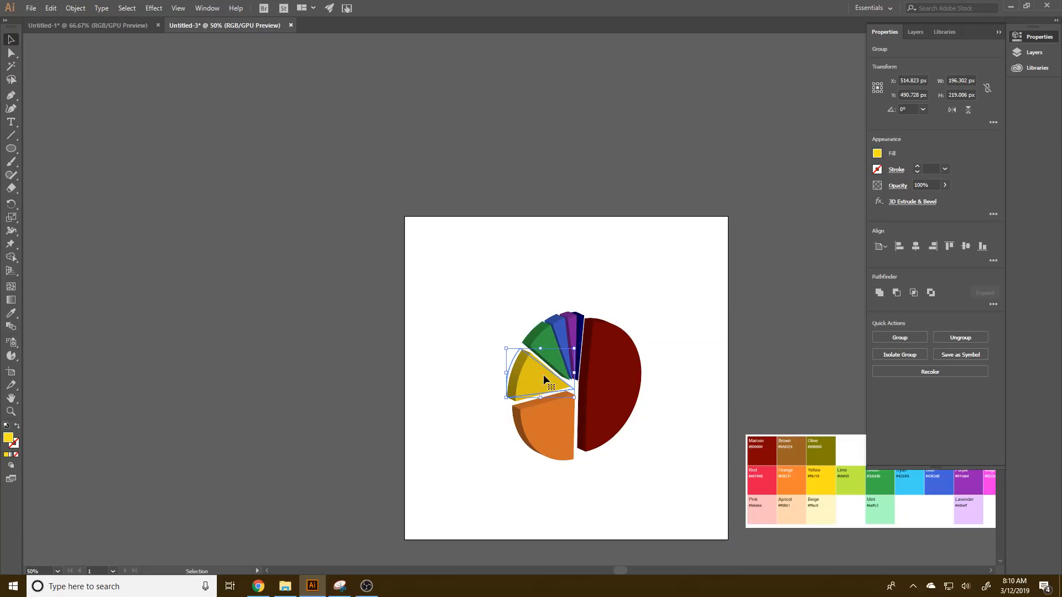
left_click(560, 419)
left_click(681, 385)
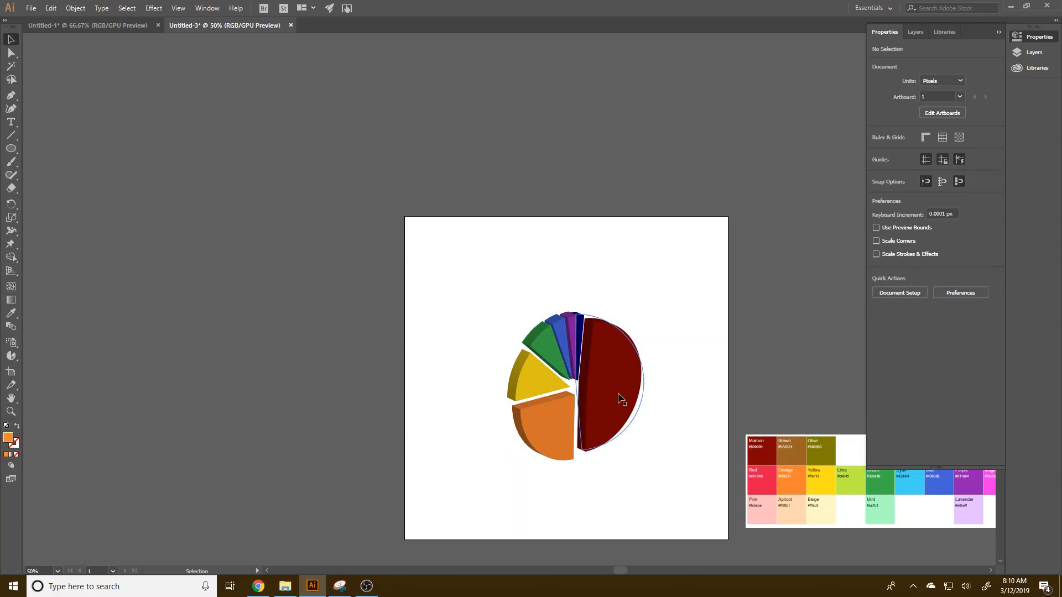
left_click_drag(620, 397, 621, 402)
left_click(672, 426)
left_click_drag(654, 473, 391, 287)
left_click(709, 400)
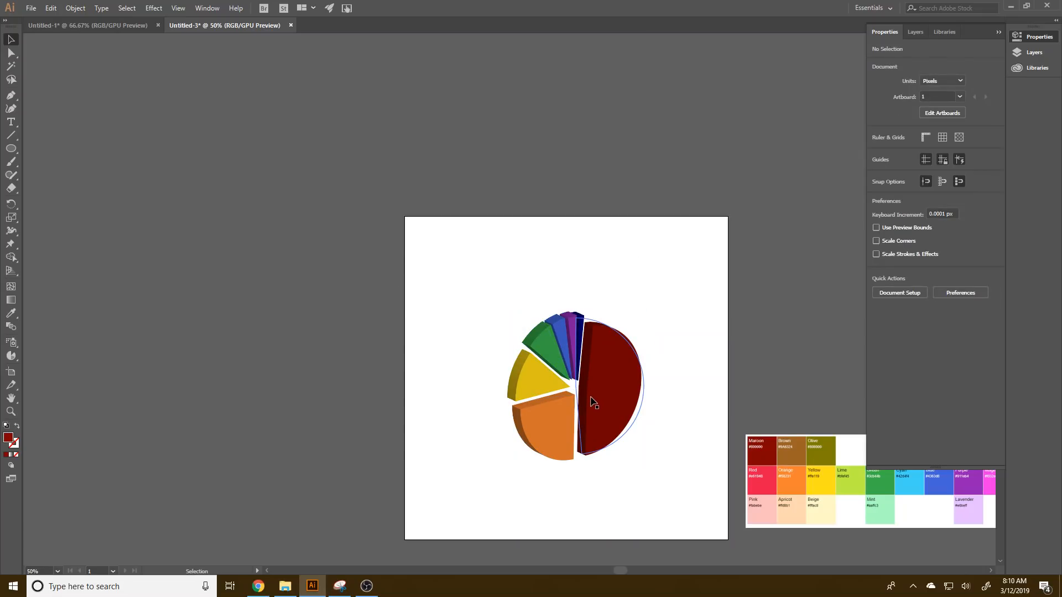
Step: Group all the slices and scale the group down to about 434 x 475 px, moving it up towards the artboard's centre
left_click_drag(642, 477, 476, 314)
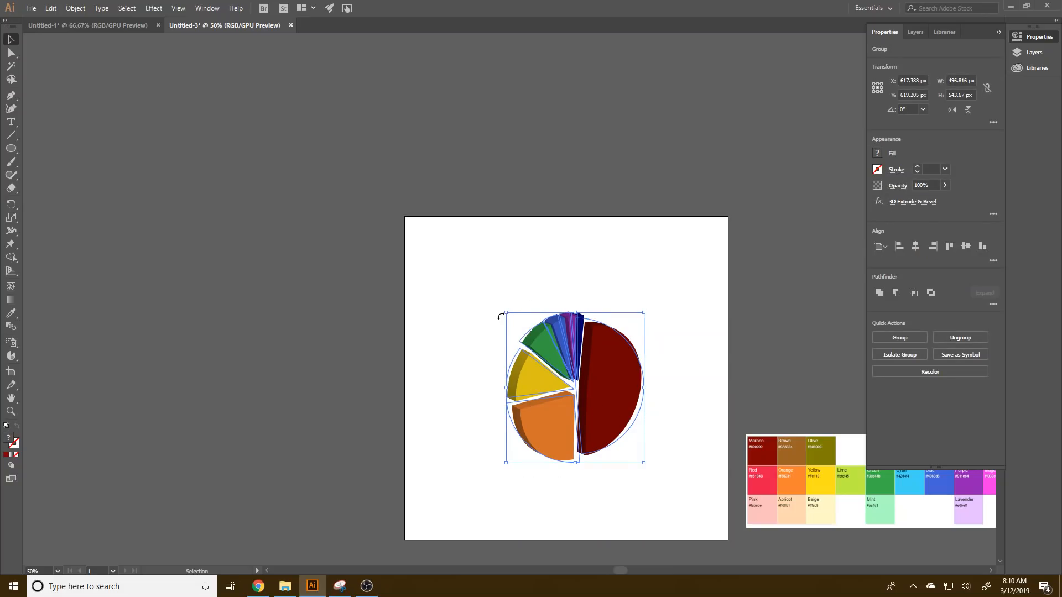
key("ctrl+g")
left_click_drag(506, 313, 524, 332)
left_click_drag(608, 414, 602, 395)
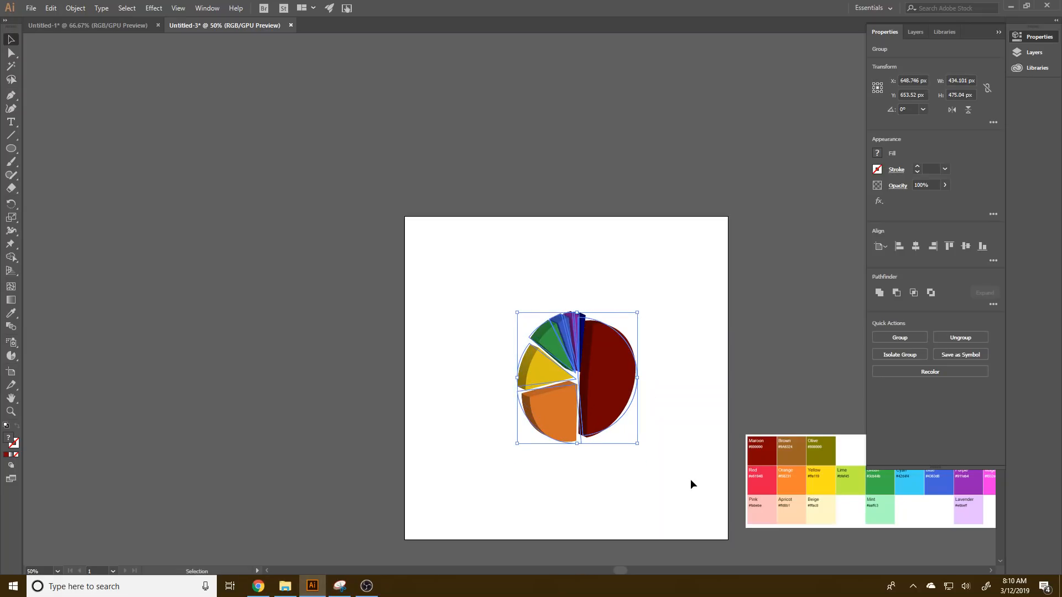
left_click(689, 476)
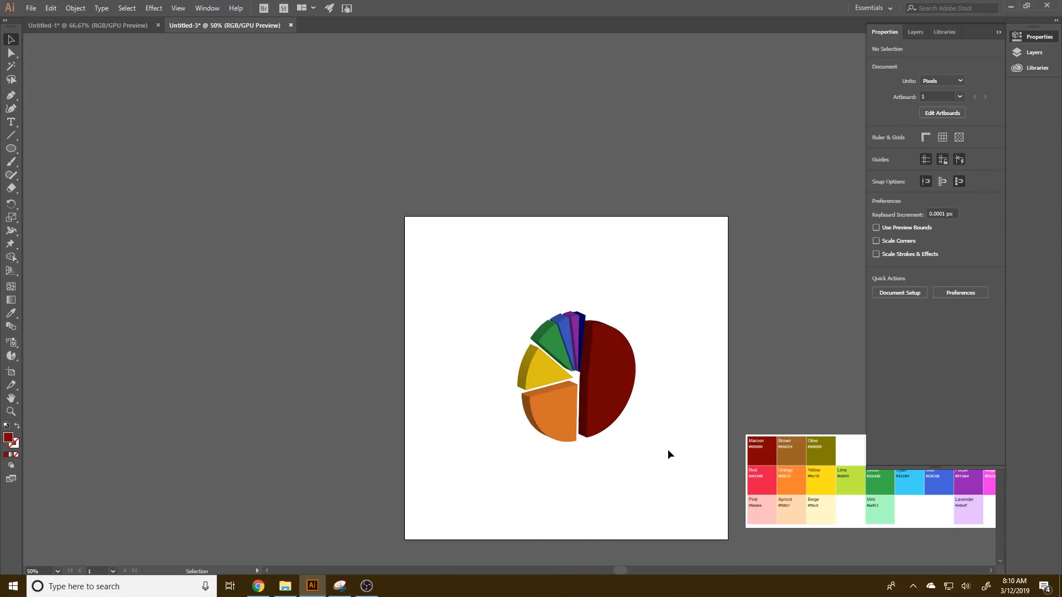
Step: Nudge only the maroon slice inside the group slightly left, closer to the other slices
left_click(624, 364)
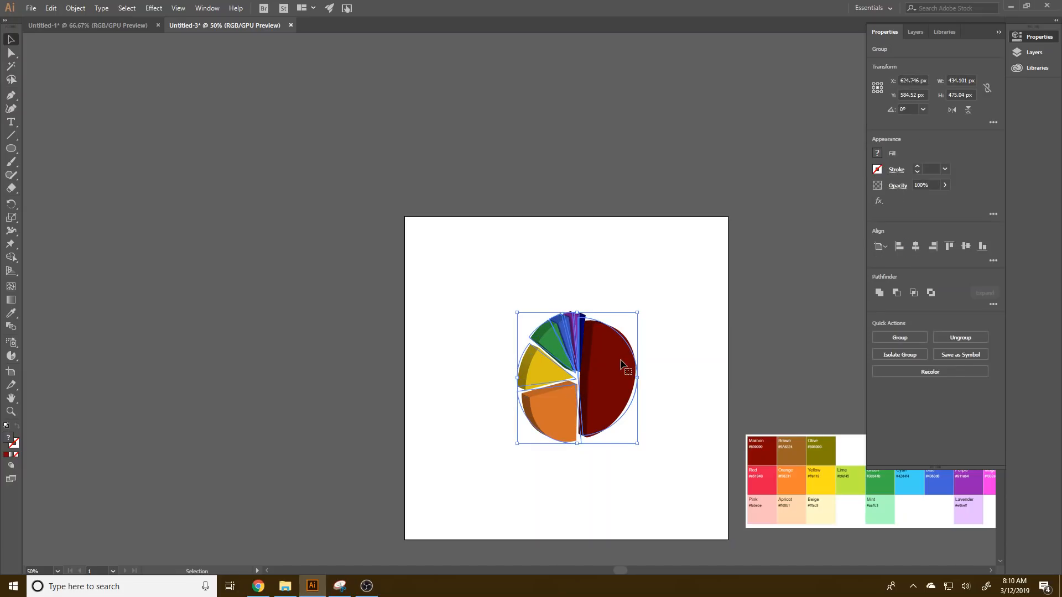
left_click(629, 421)
key("a")
left_click(595, 396)
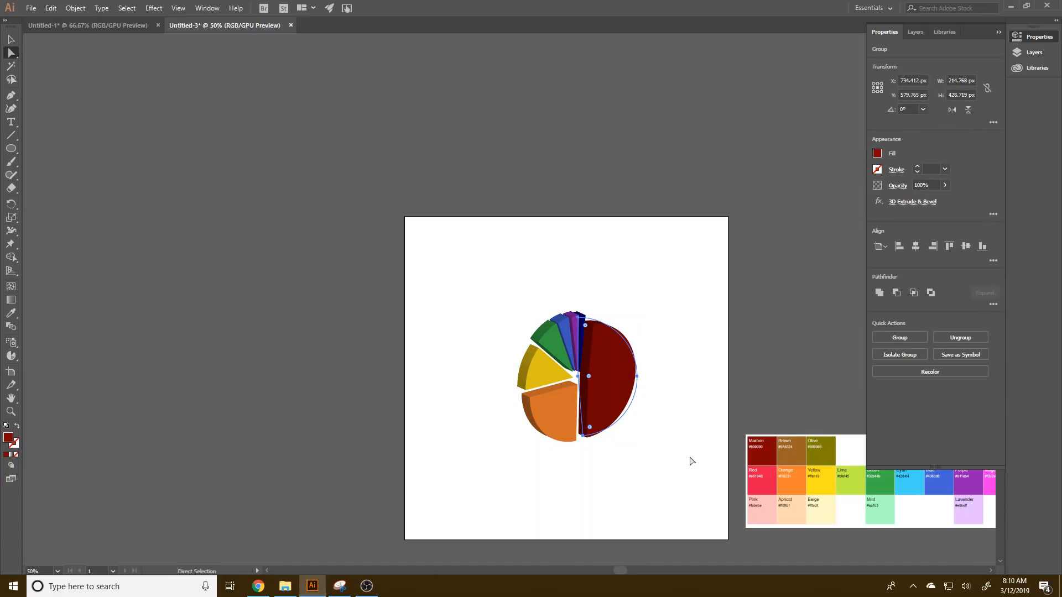
left_click_drag(629, 384, 624, 383)
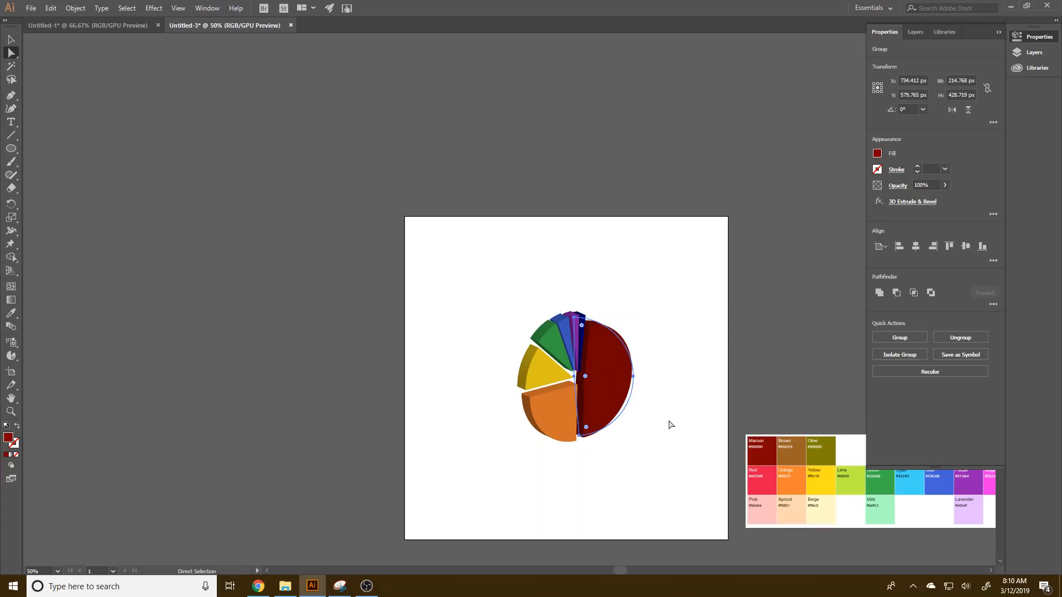
left_click(674, 432)
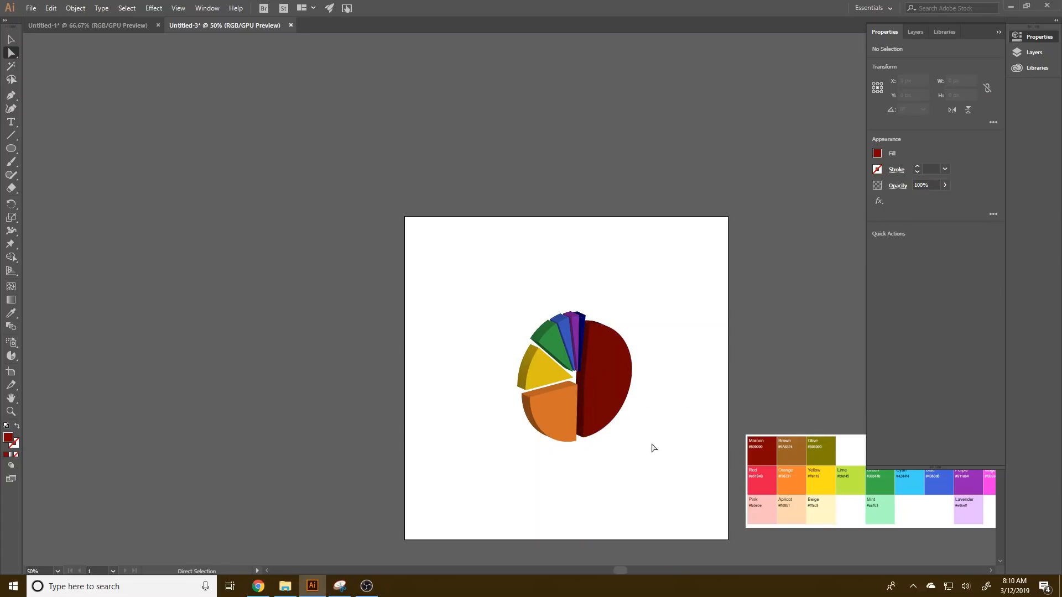
left_click(585, 326)
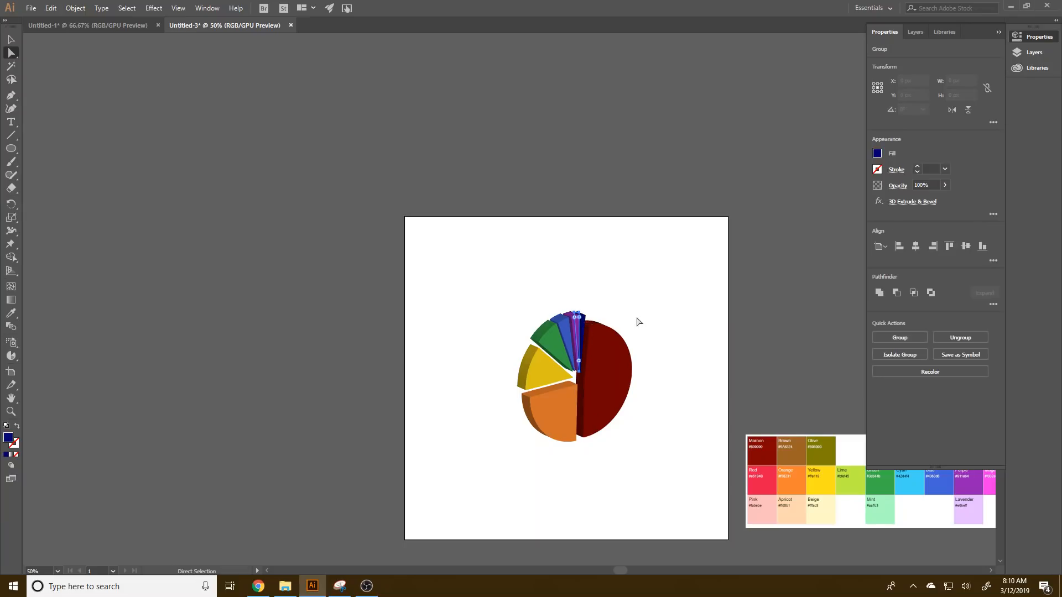
left_click(681, 416)
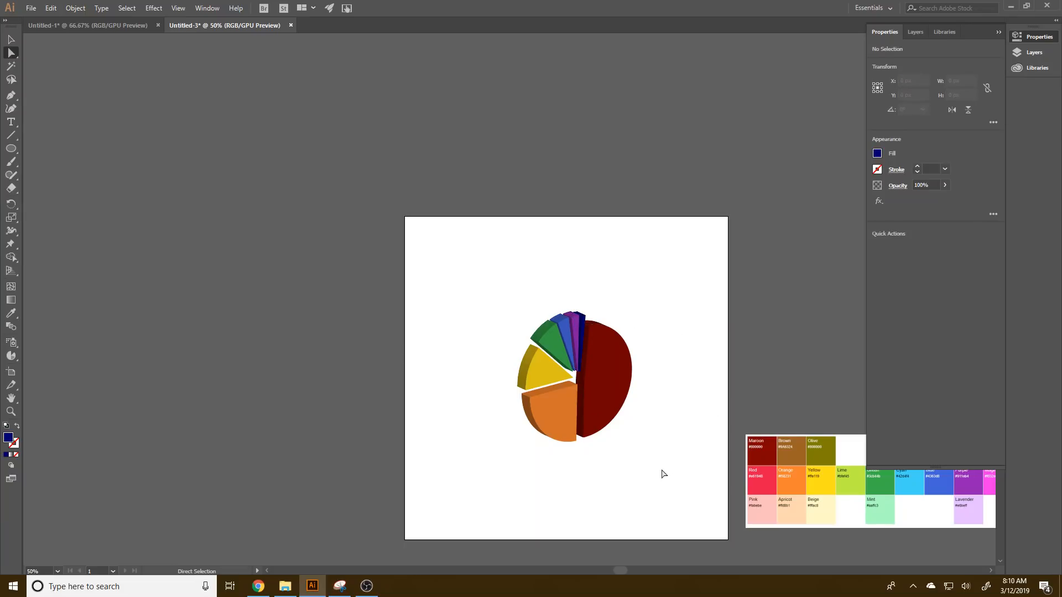
Step: Add a new layer beneath the chart's layer and draw a background rectangle about 1196 x 1196 px on it, covering the artboard
key("v")
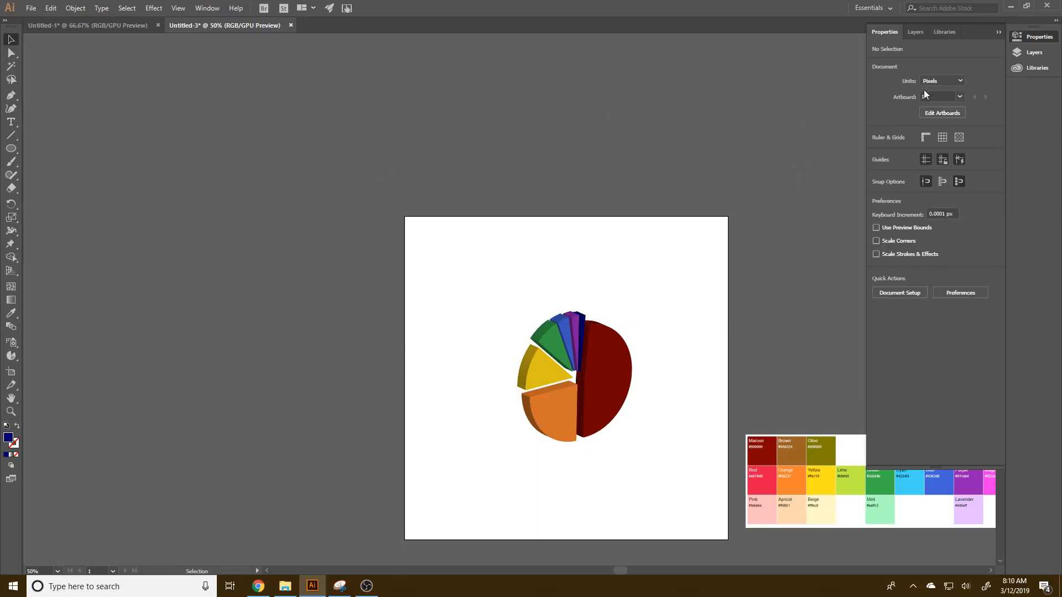
left_click(914, 32)
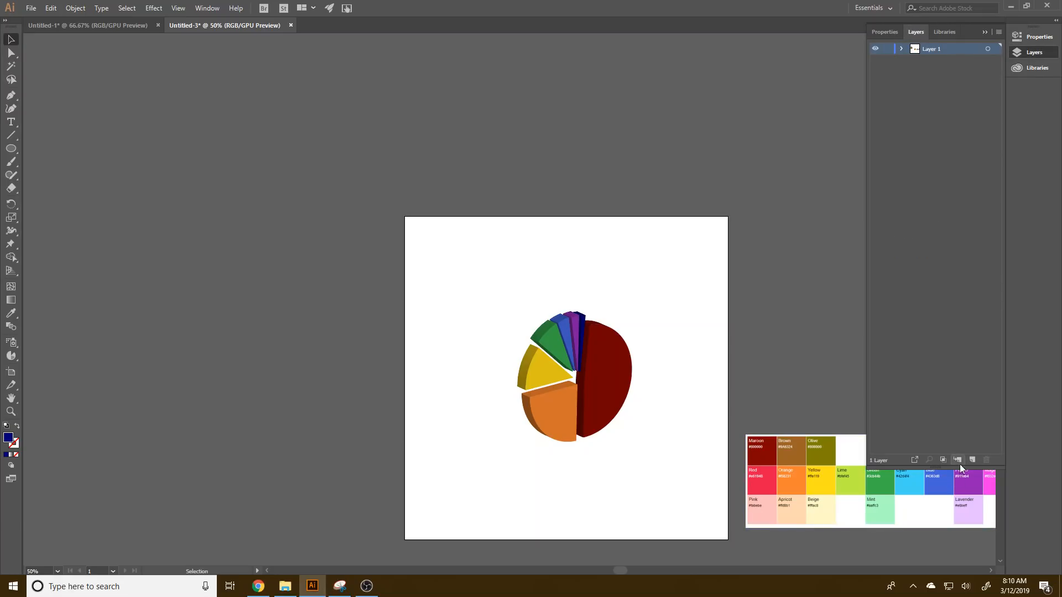
left_click_drag(938, 59, 943, 67)
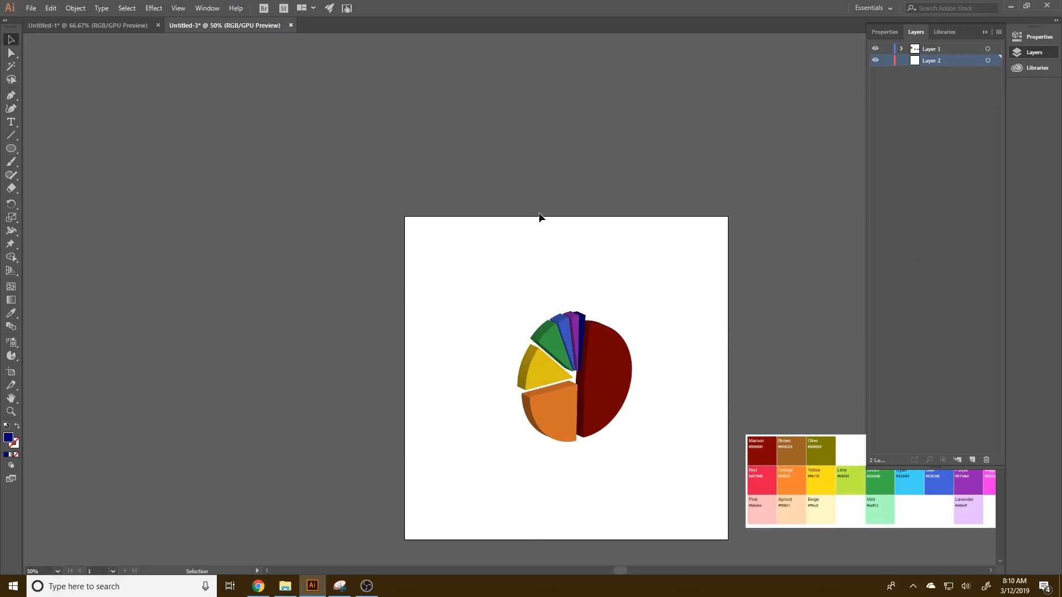
left_click_drag(12, 150, 50, 150)
left_click_drag(405, 217, 732, 545)
Step: Fill the background rectangle with the palette's mint colour, and replace that with the palette's cyan
left_click(885, 31)
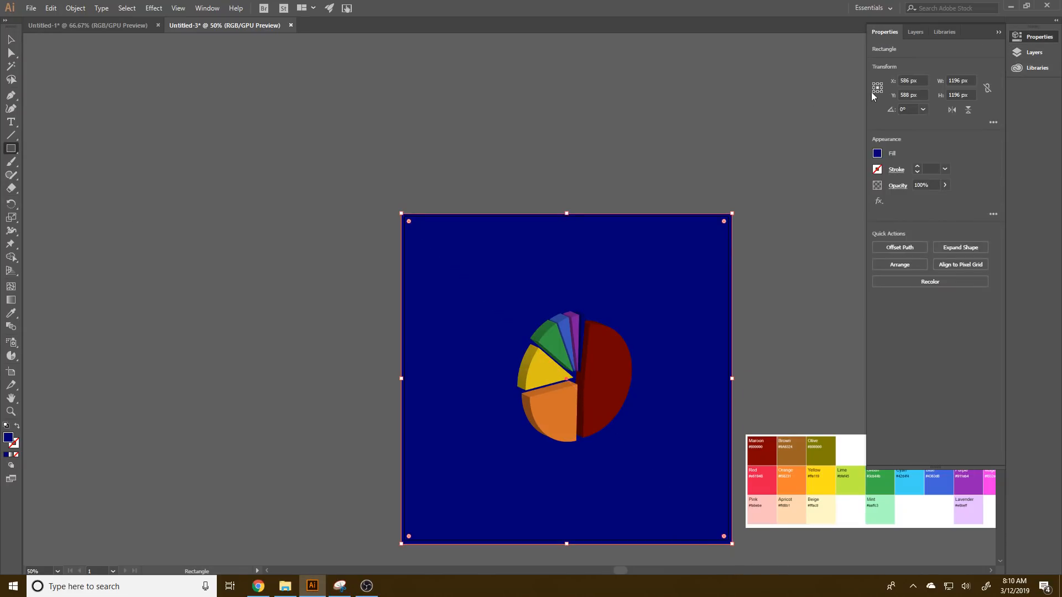
left_click(878, 154)
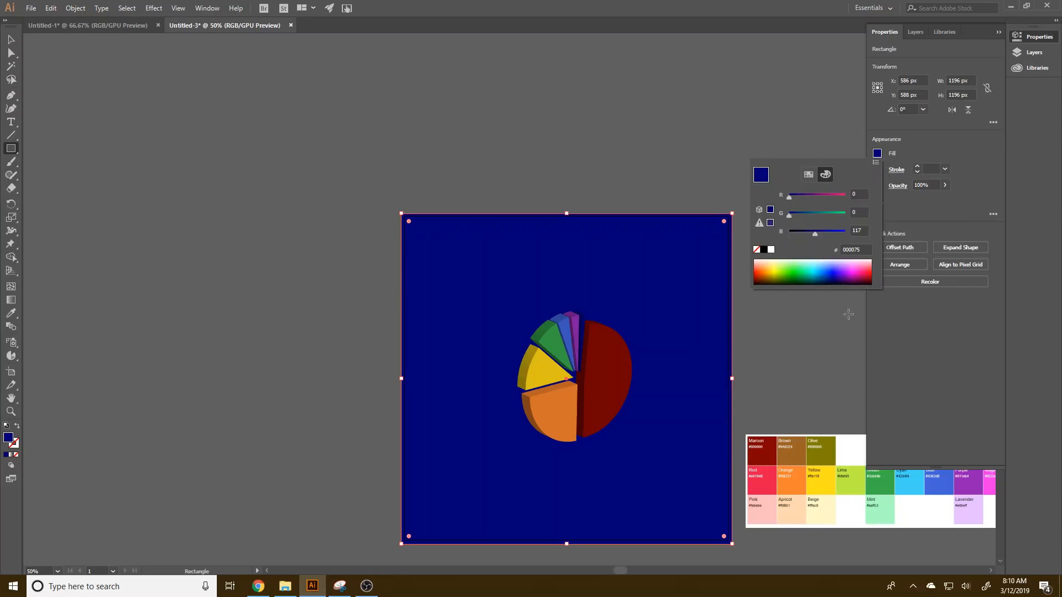
left_click(938, 164)
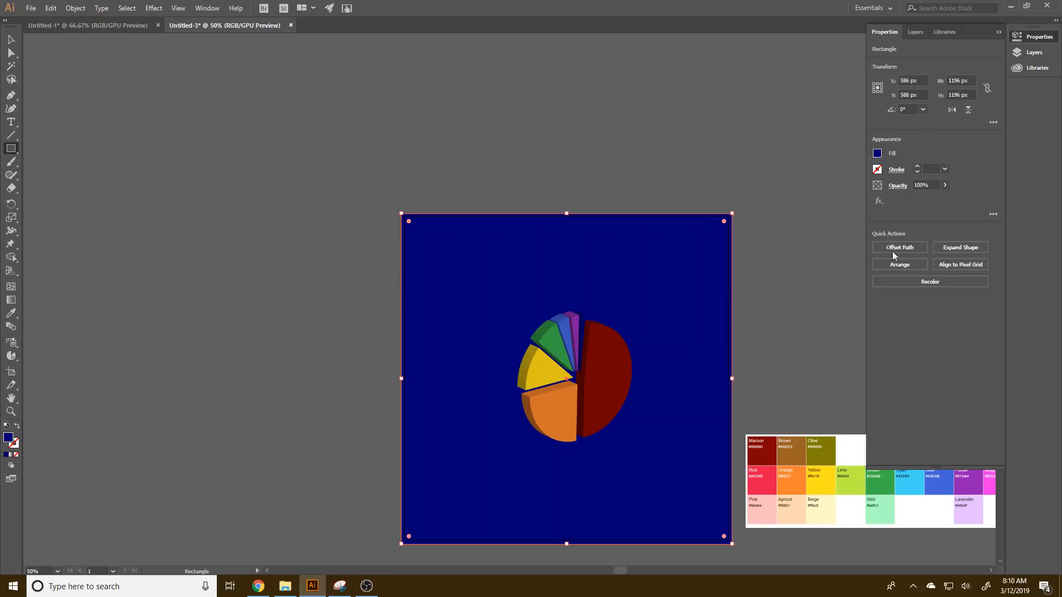
key("i")
left_click(888, 512)
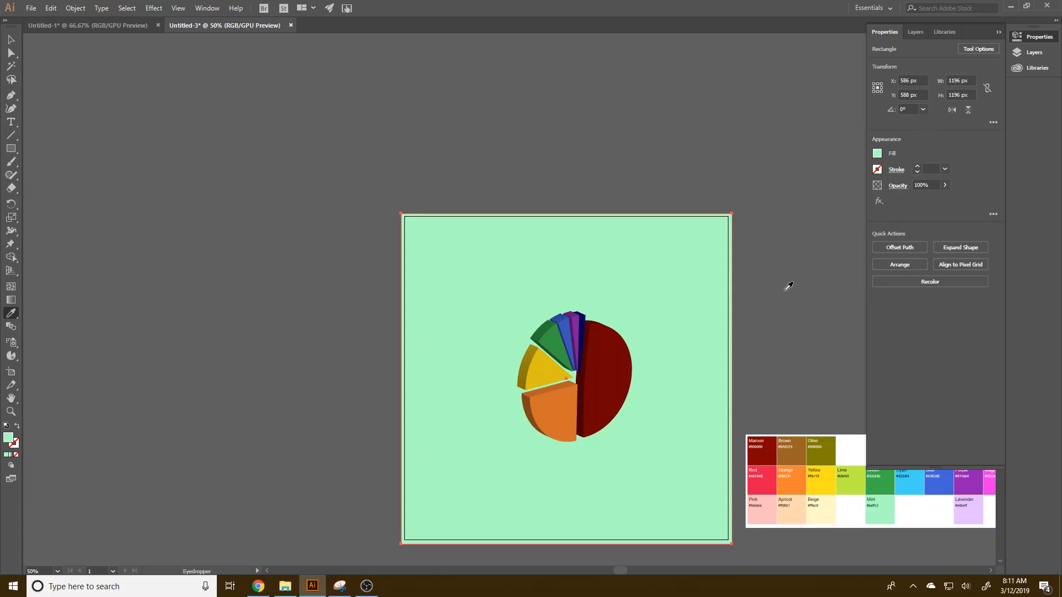
left_click(913, 487)
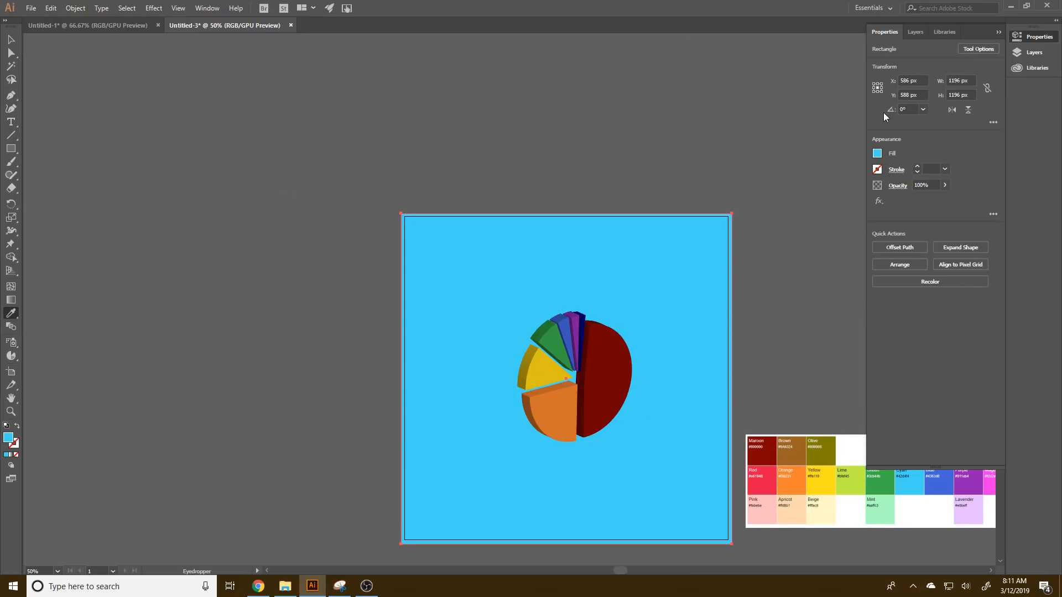
Step: Switch the background fill to HSB values and mute the cyan to about 54% saturation and 69% brightness
left_click(878, 153)
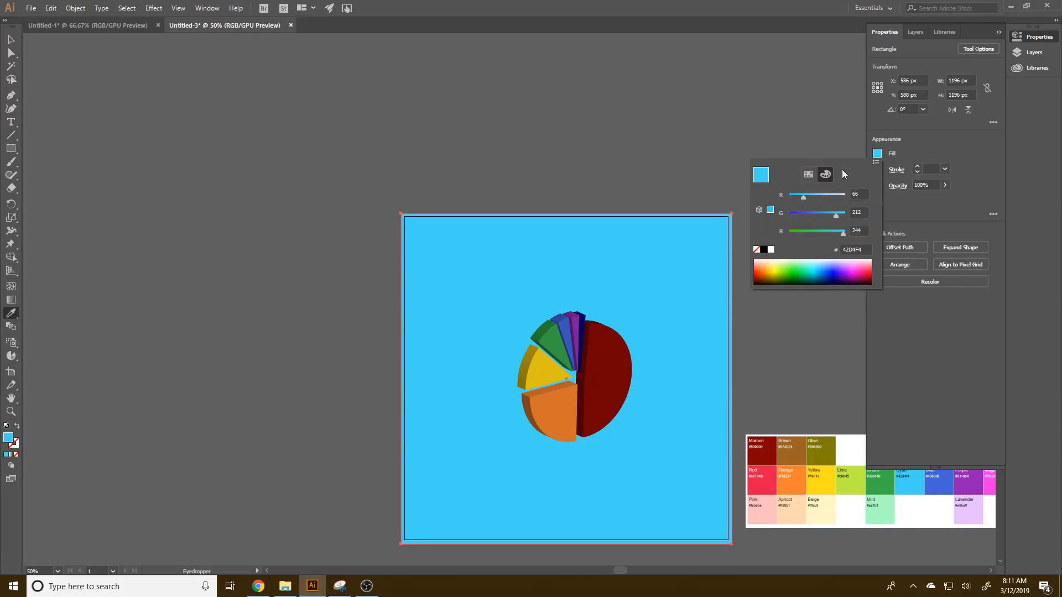
left_click(871, 177)
left_click(907, 188)
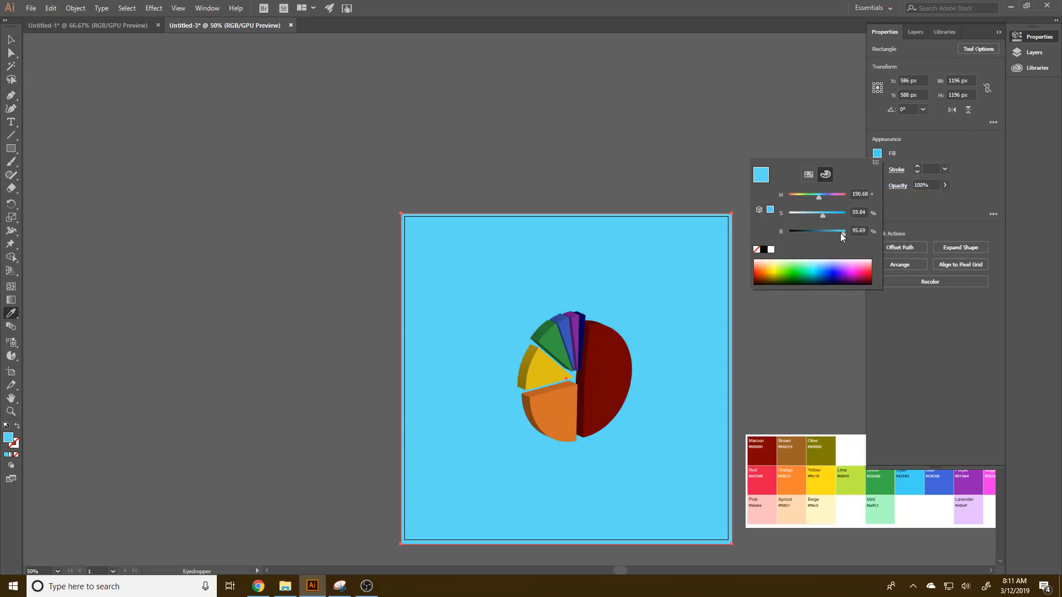
left_click_drag(841, 233, 836, 236)
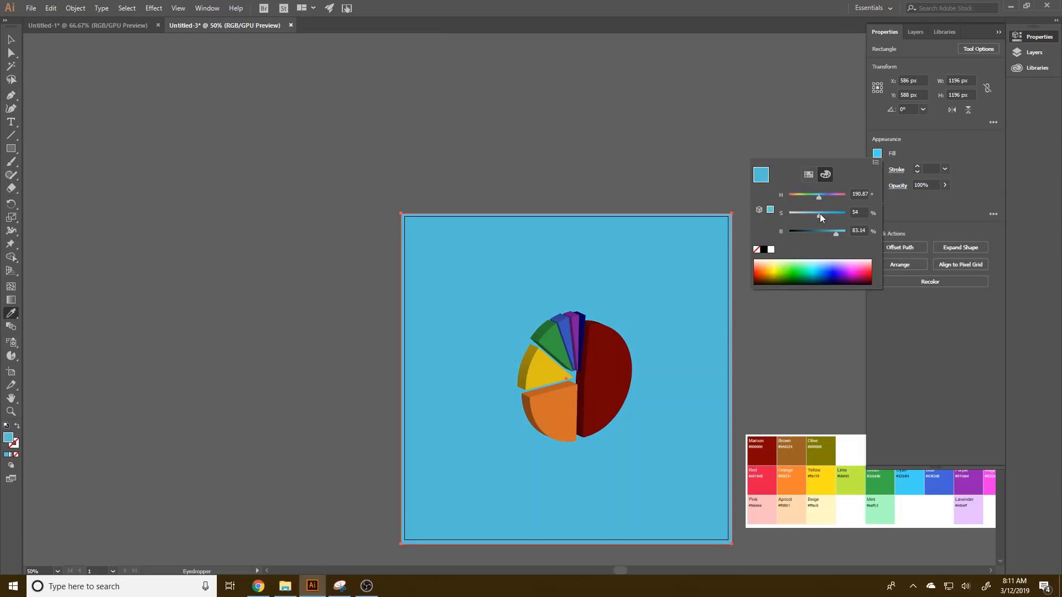
left_click(829, 233)
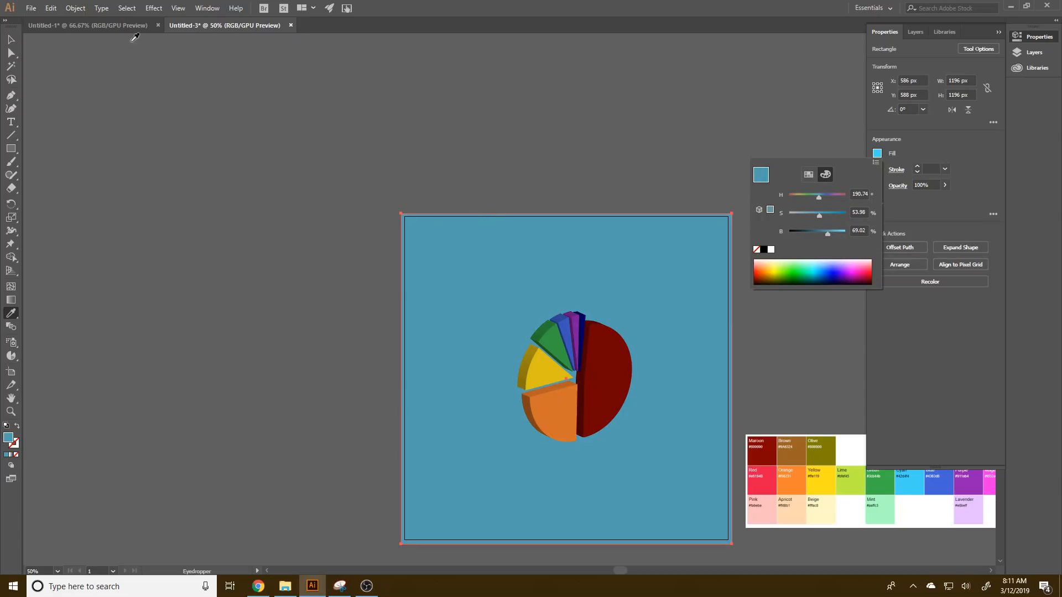
Step: Apply a Grain texture effect to the background rectangle with intensity 2, keeping the Regular grain type
left_click(161, 9)
left_click(154, 8)
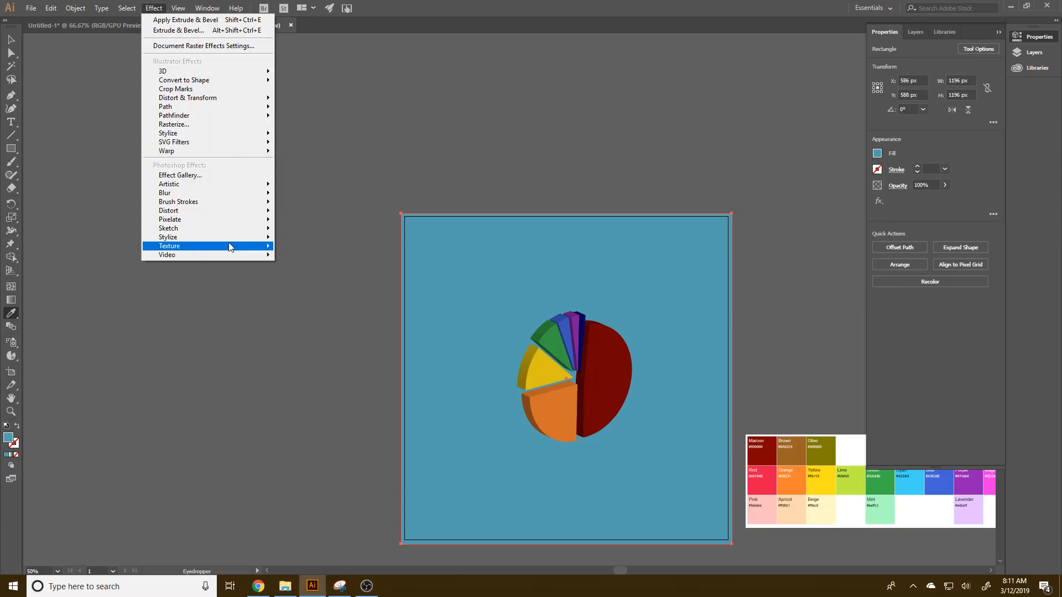
mouse_move(243, 247)
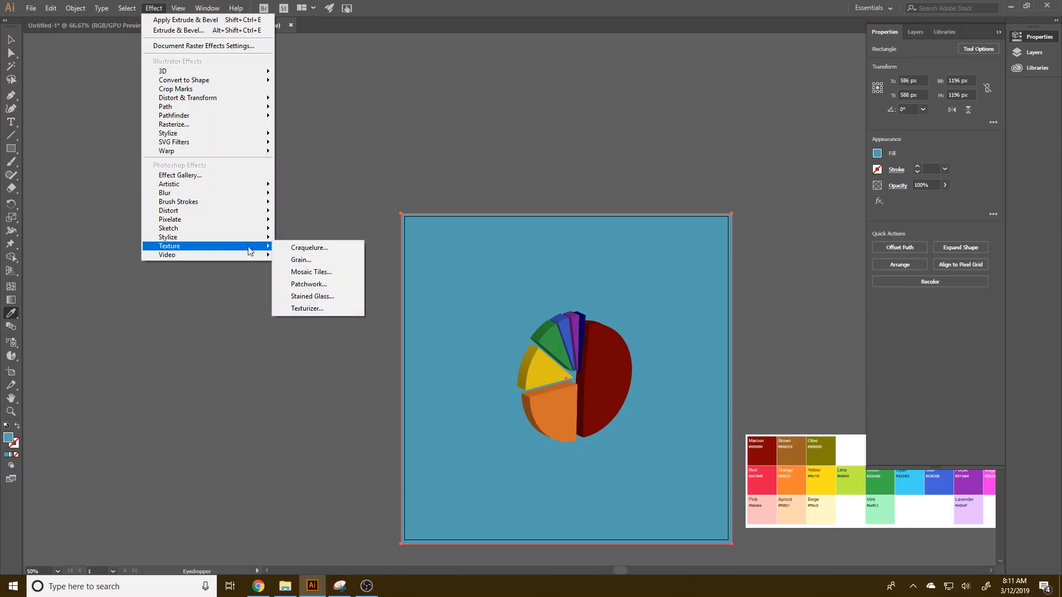
left_click(312, 260)
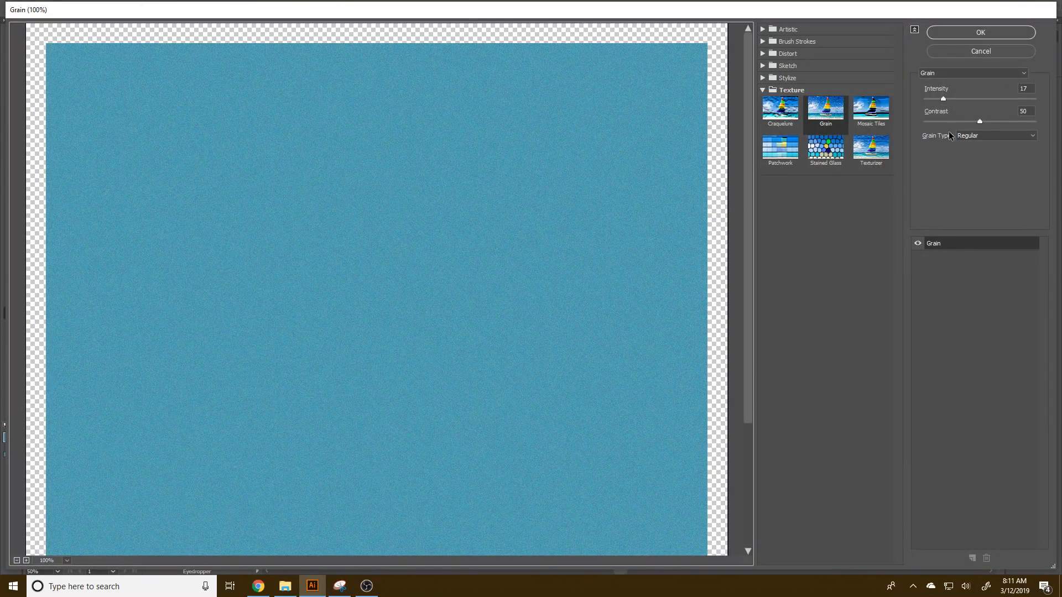
left_click_drag(944, 98, 925, 99)
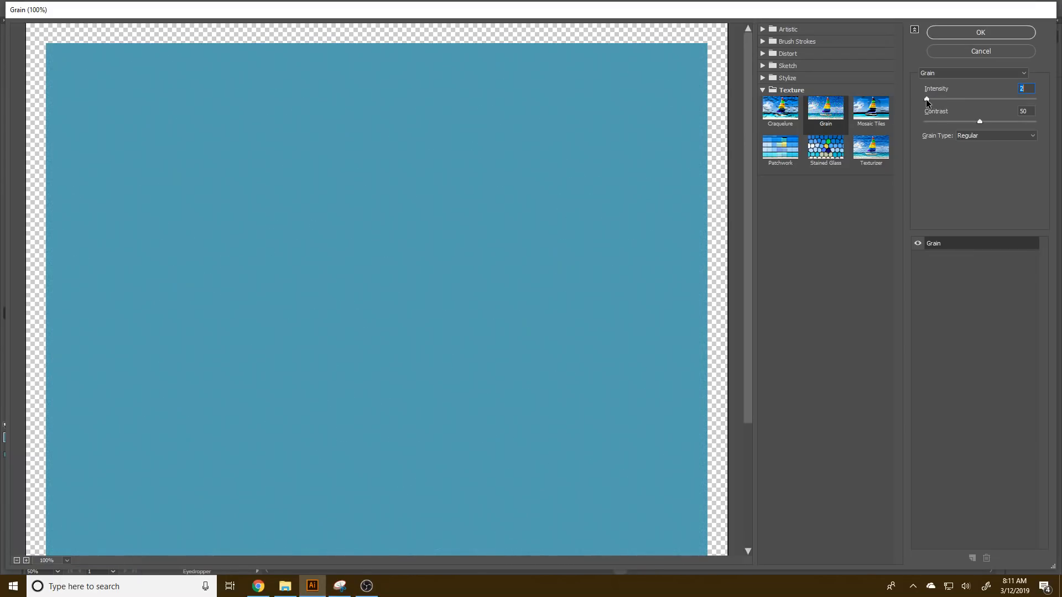
left_click(981, 32)
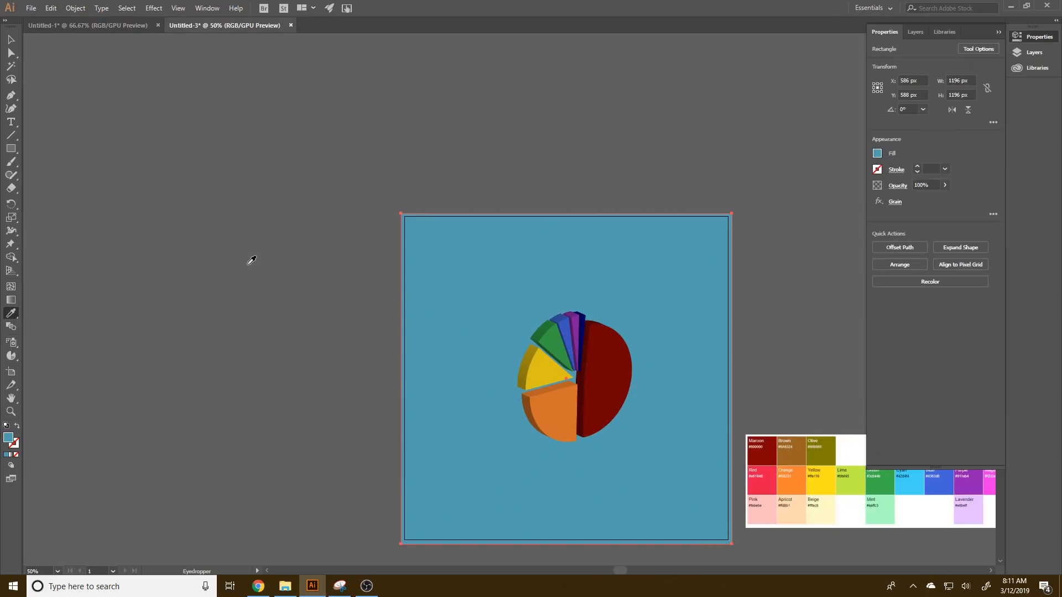
Step: Lock the background layer and draw a flat ellipse about 492 x 104 px below the pie on the chart's layer
left_click(921, 31)
left_click(887, 60)
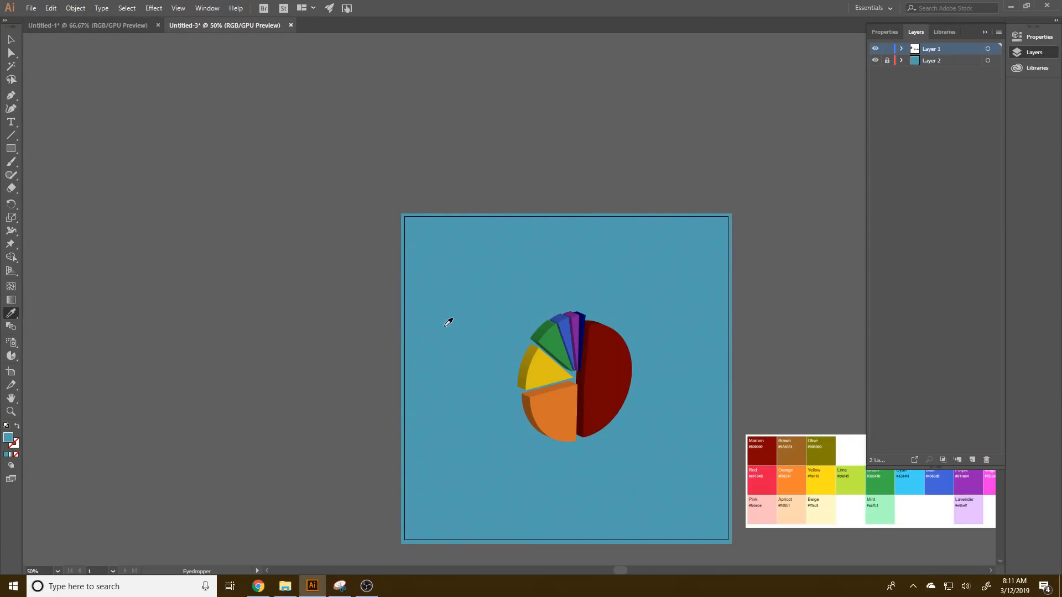
left_click(10, 150)
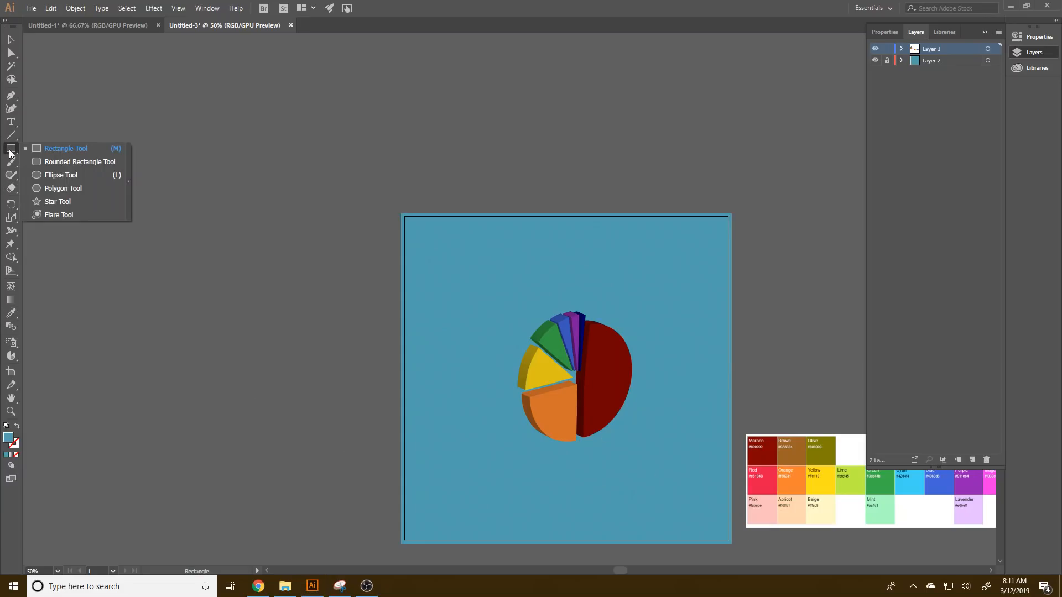
left_click(45, 176)
left_click_drag(486, 436, 623, 464)
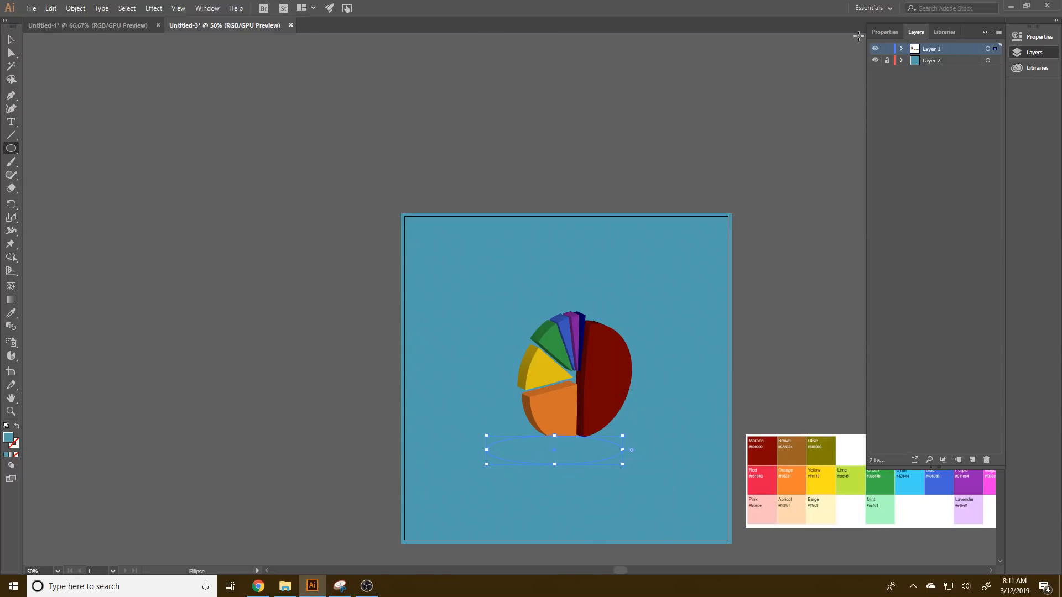
Step: Fill the ellipse with black and lower its opacity to 42%
left_click(885, 33)
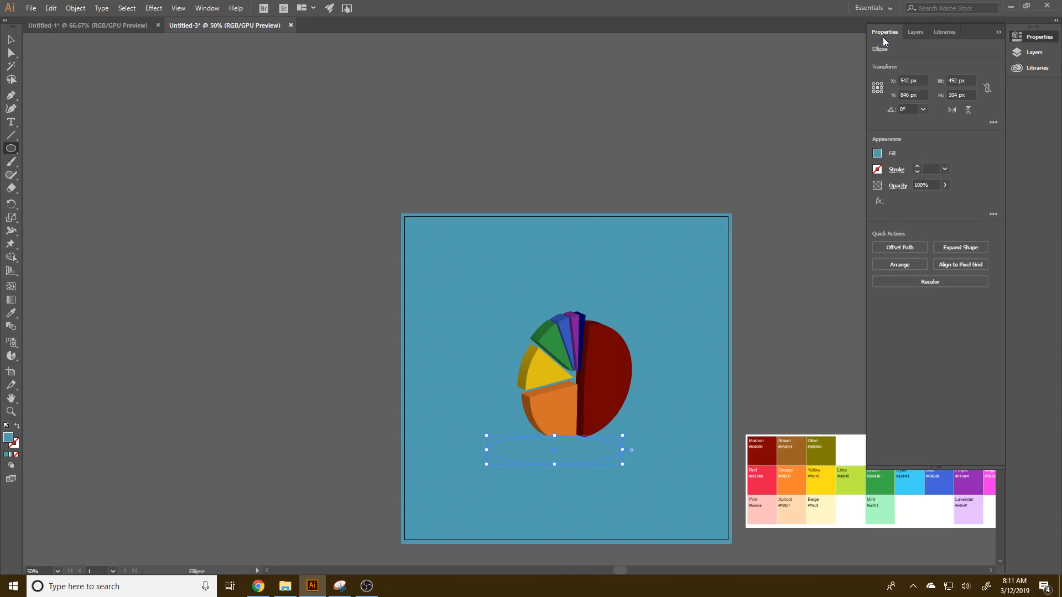
left_click(878, 154, "shift")
left_click(764, 250)
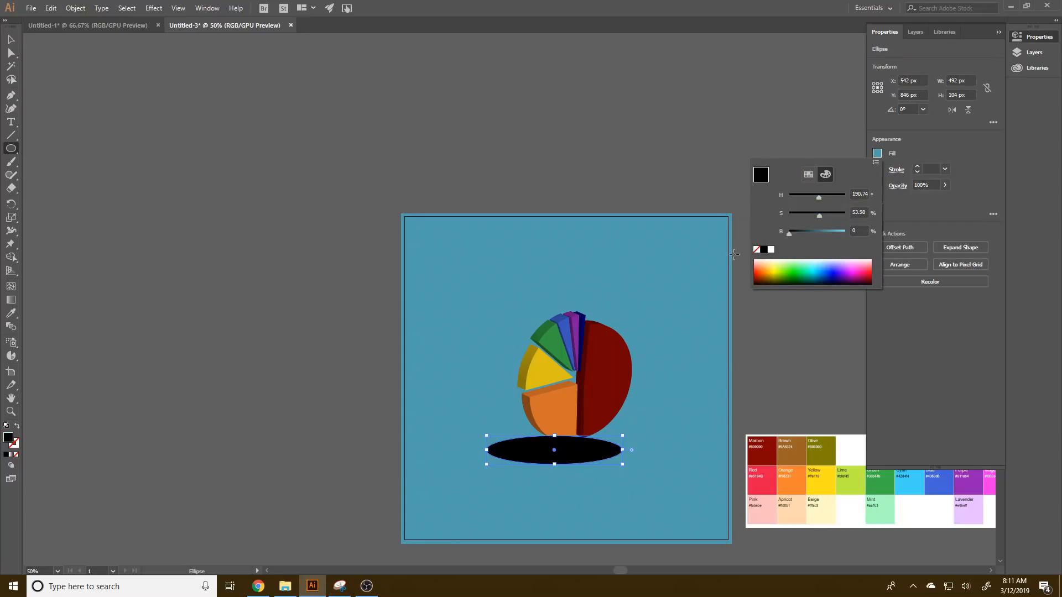
left_click(927, 205)
left_click(945, 185)
left_click_drag(945, 200, 918, 202)
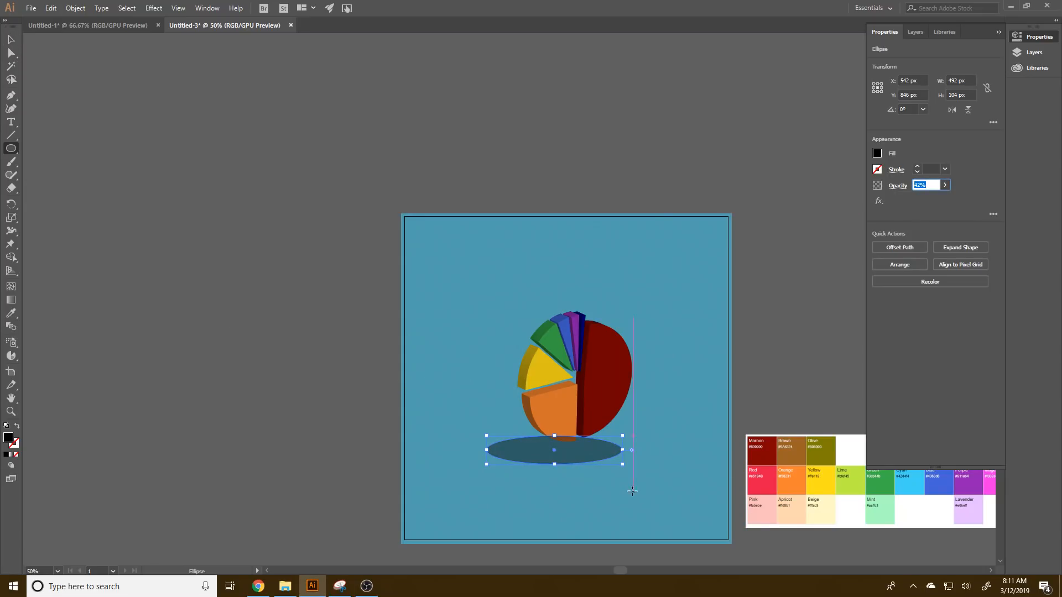
Step: Rotate the shadow ellipse about 18°, move it under the pie's base and place it behind the slices
mouse_move(628, 471)
left_mouse_down()
mouse_move(628, 445)
mouse_move(583, 446)
left_mouse_up()
key("ctrl+z")
key("v")
key("z")
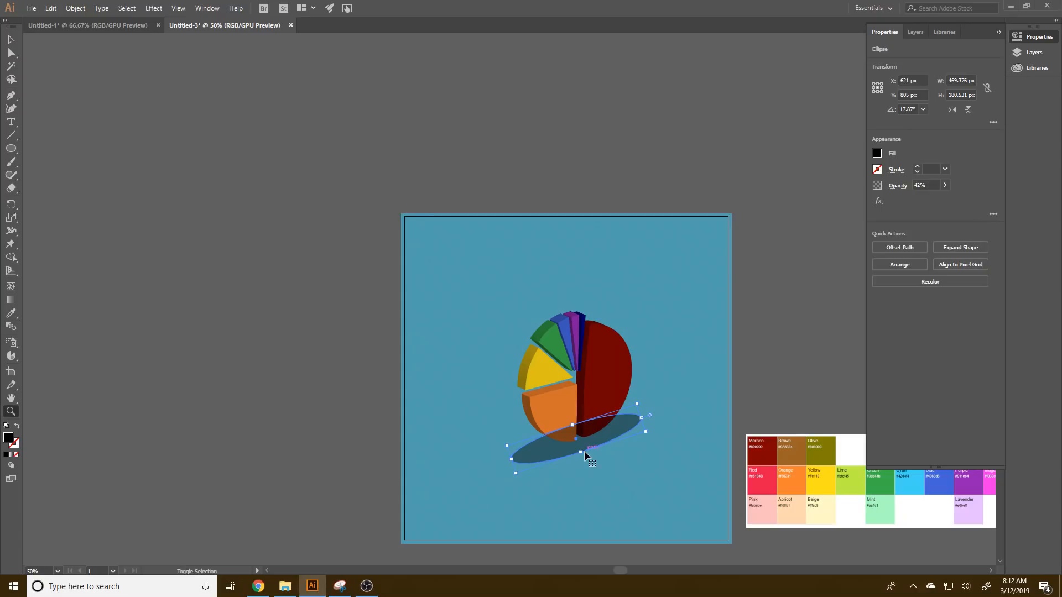
left_click(10, 39)
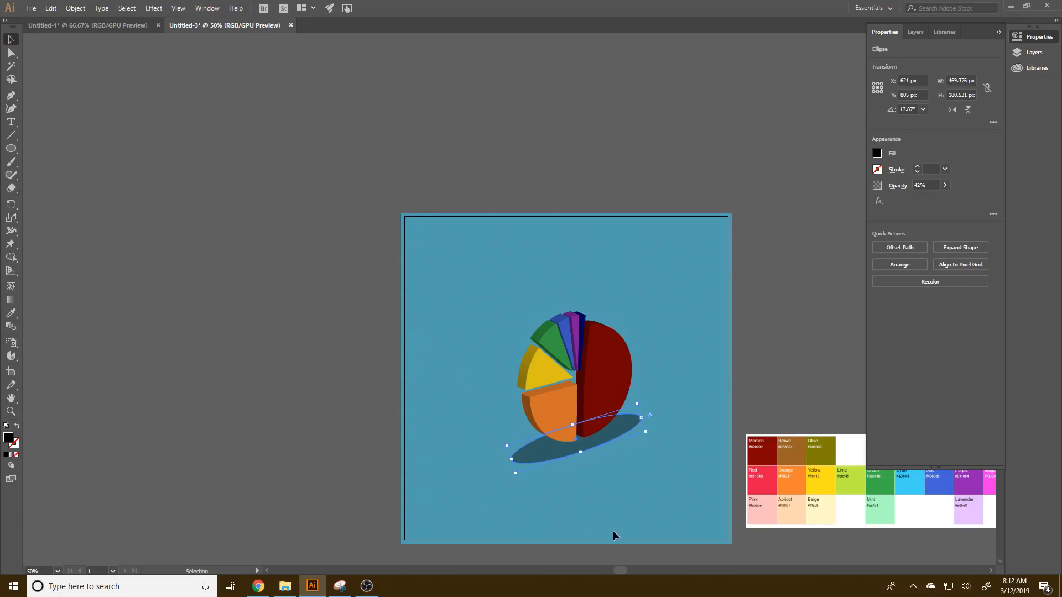
Step: Apply a Gaussian Blur with a 7.8 px radius to the shadow ellipse and deselect it
left_click(157, 10)
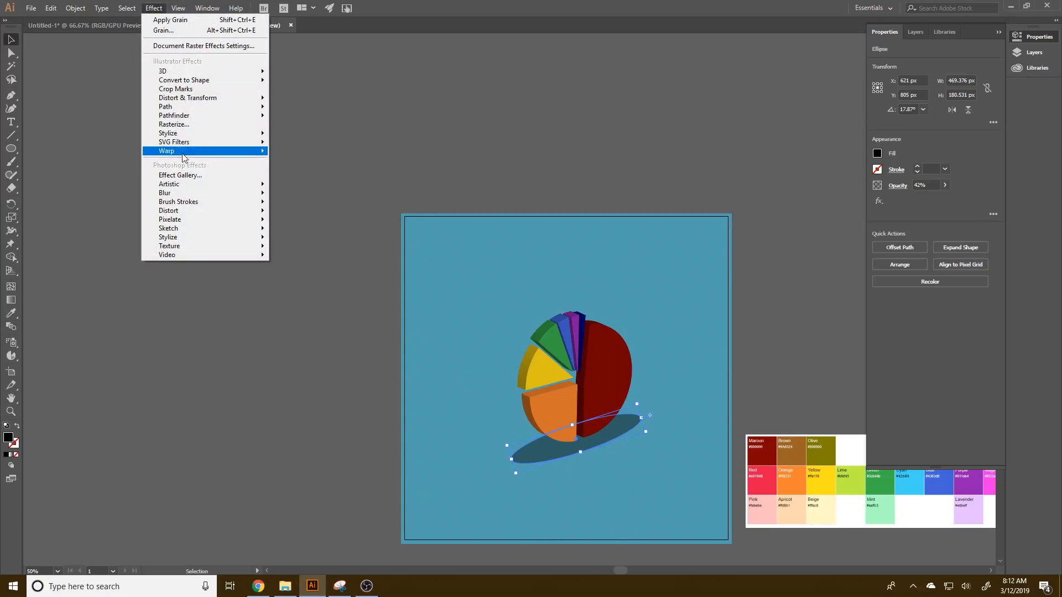
mouse_move(202, 193)
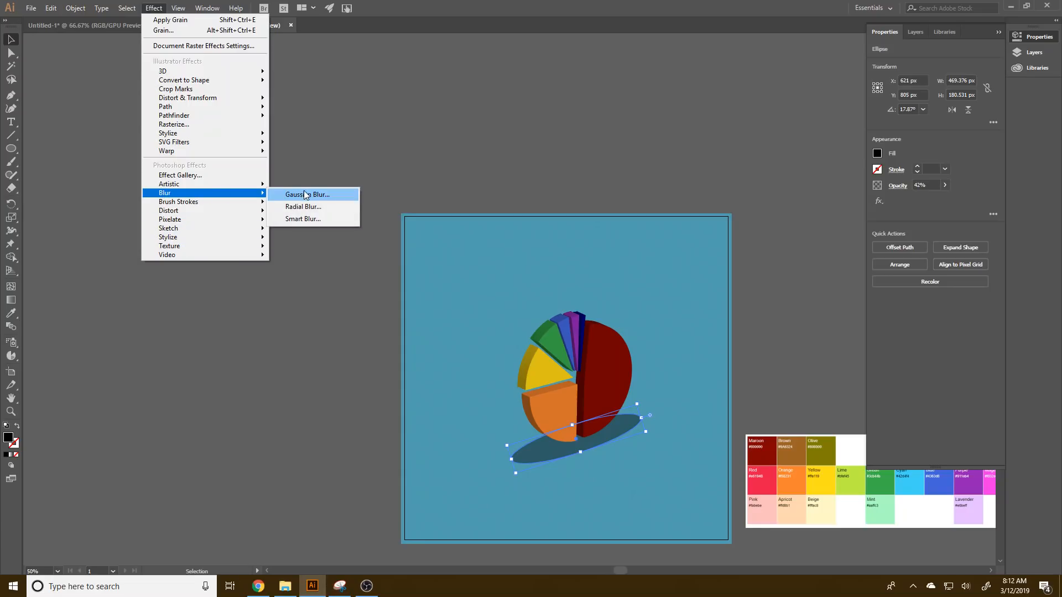
left_click(306, 193)
mouse_move(193, 202)
left_mouse_down()
mouse_move(164, 201)
mouse_move(173, 201)
left_mouse_up()
left_click(155, 224)
left_click(184, 226)
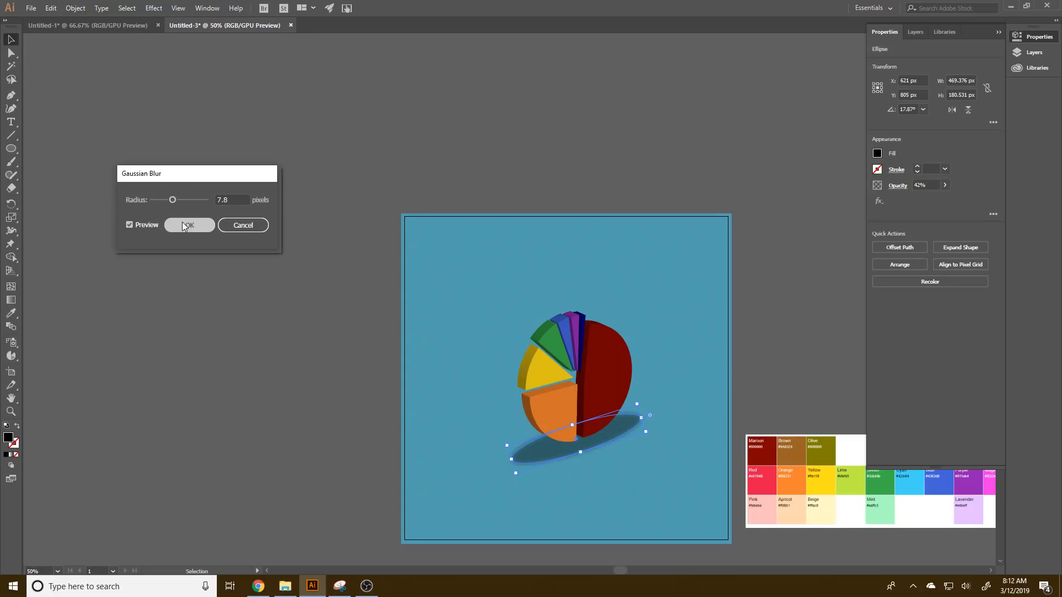
left_click(254, 351)
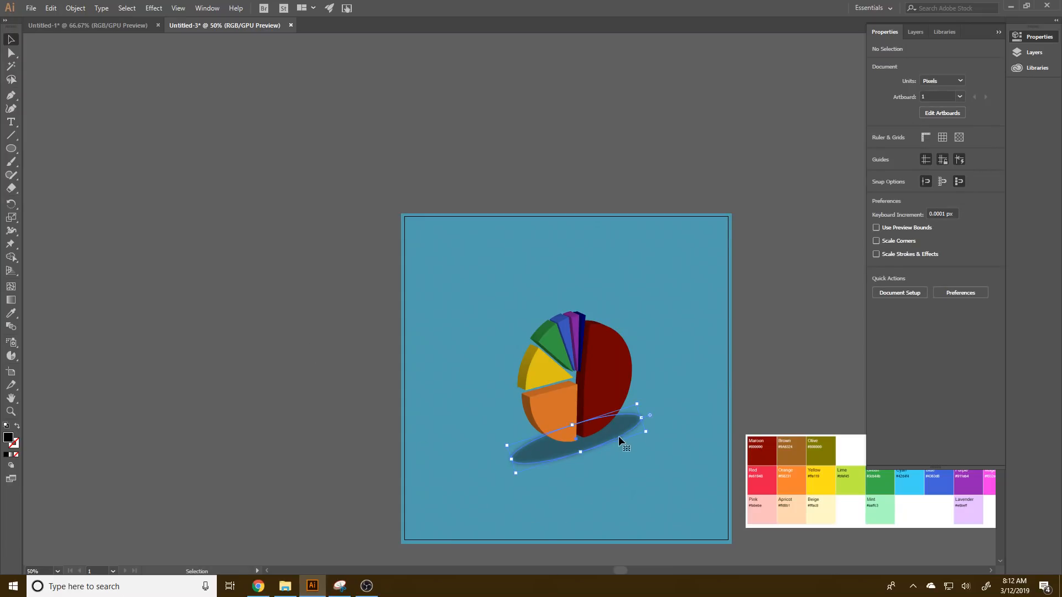
Step: Scale the blurred shadow down to about 351 x 135 px and centre it beneath the pie, keeping the chart in place
left_click_drag(636, 406, 603, 430)
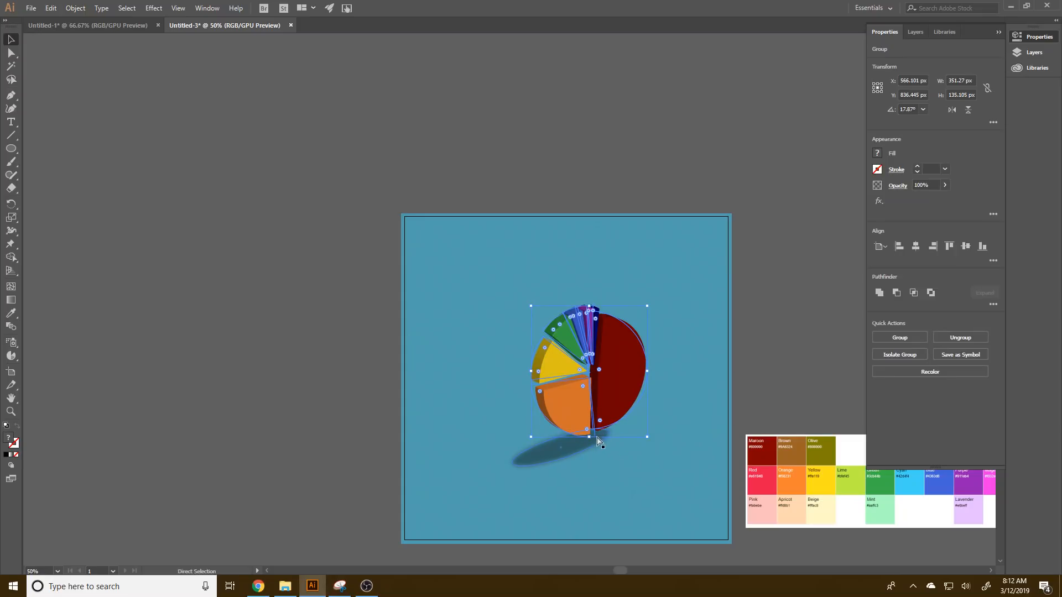
left_click_drag(554, 455, 528, 456)
left_click(601, 391, "shift")
left_click(593, 460)
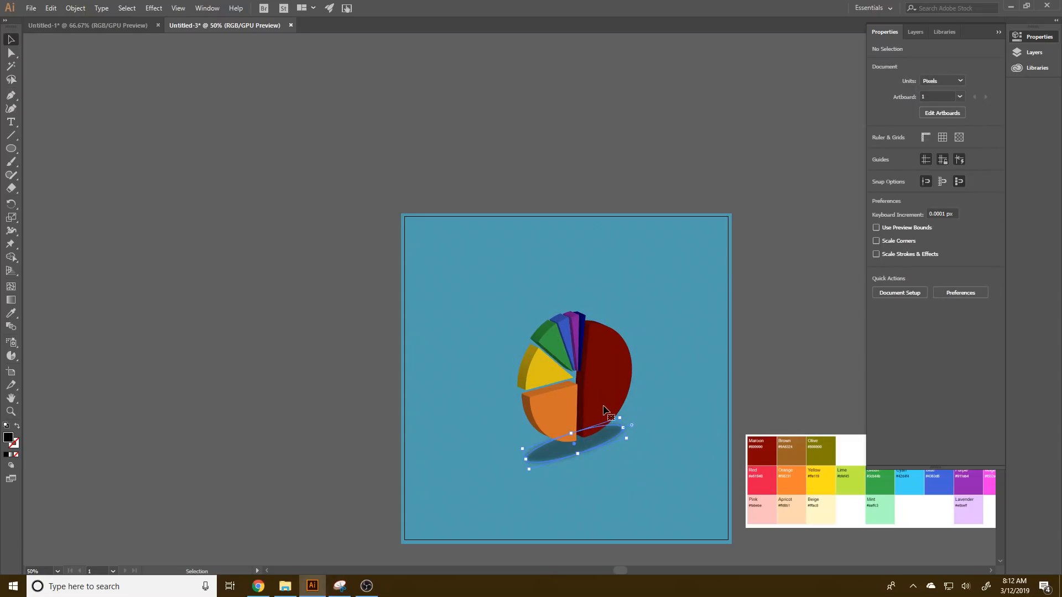
left_click(602, 410)
key("a")
left_click(586, 509)
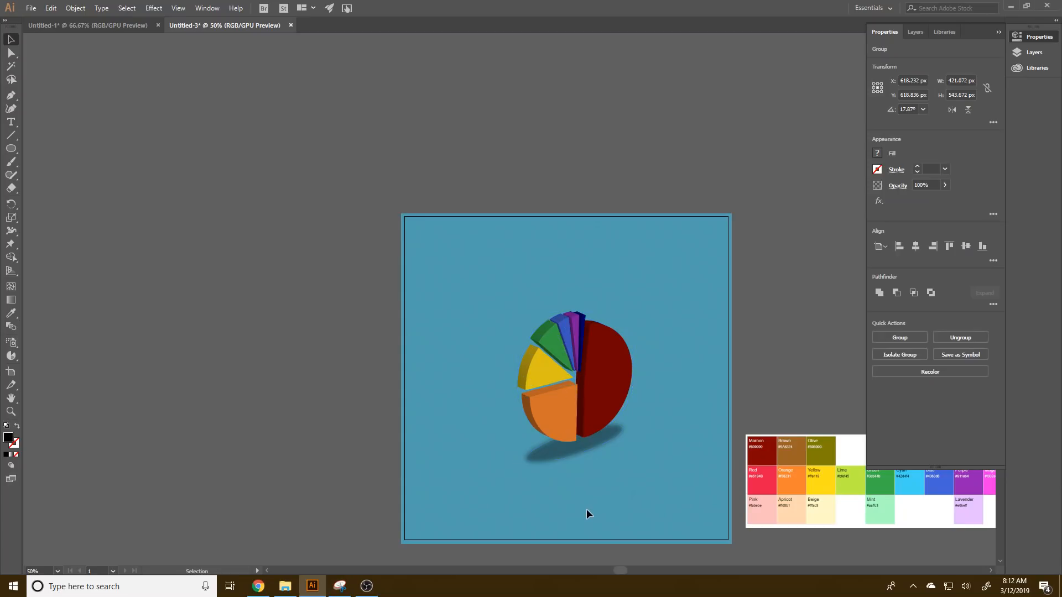
key("v")
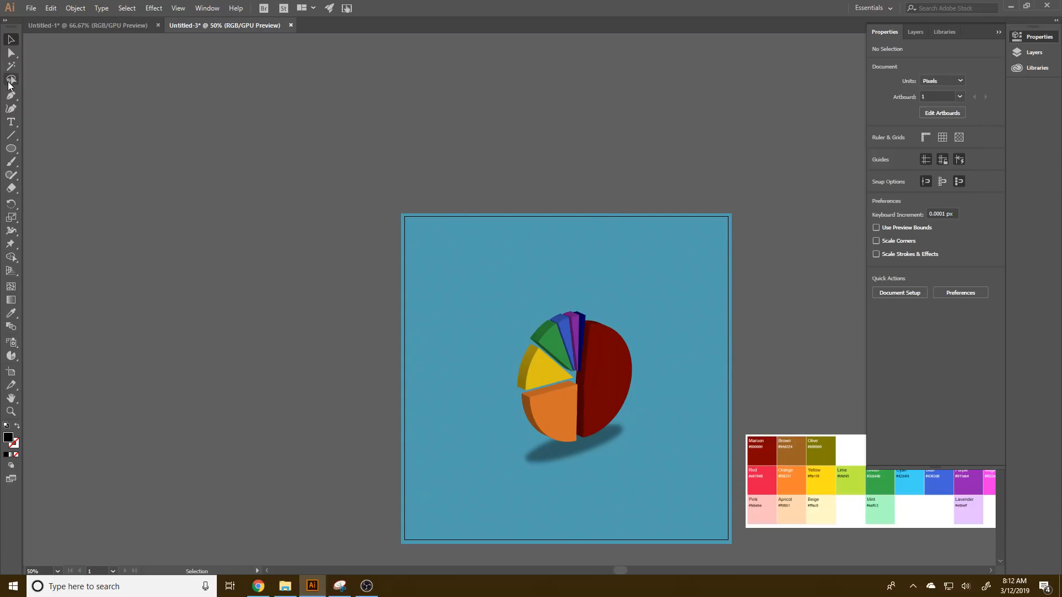
Step: Add a text title near the artboard's top reading "ICE CREAM SALES AT", the owner's name and "ICE CREAM PARLOR"
left_click(11, 123)
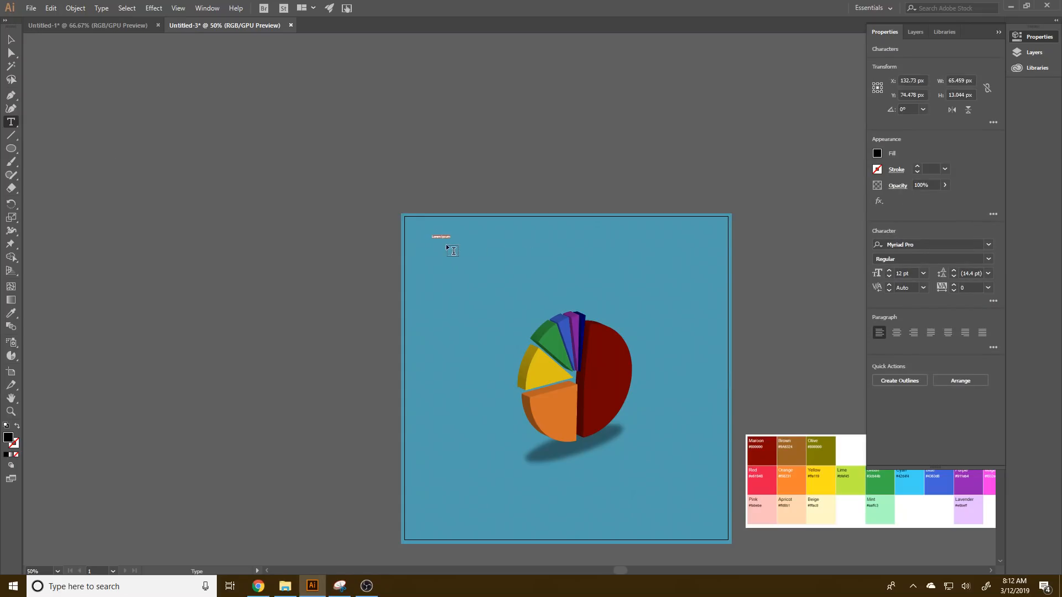
type("CE")
key("BackSpace")
key("BackSpace")
left_click(11, 40)
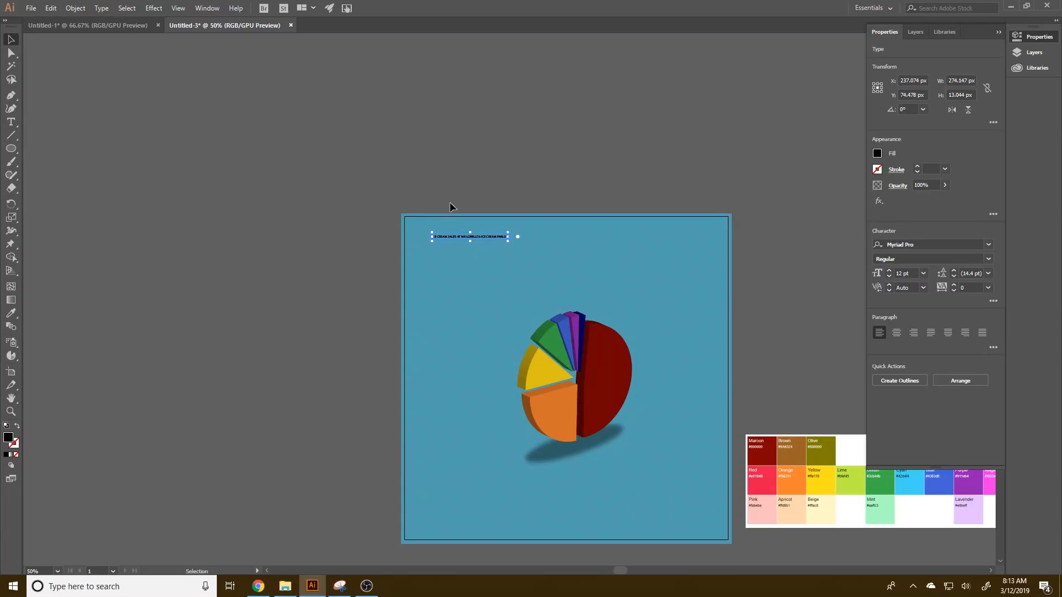
Step: Scale the title up to about 1136 x 60 px and position it across the top of the artboard
left_click_drag(508, 246, 592, 262)
left_click_drag(643, 284, 684, 247)
left_click_drag(566, 262, 564, 237)
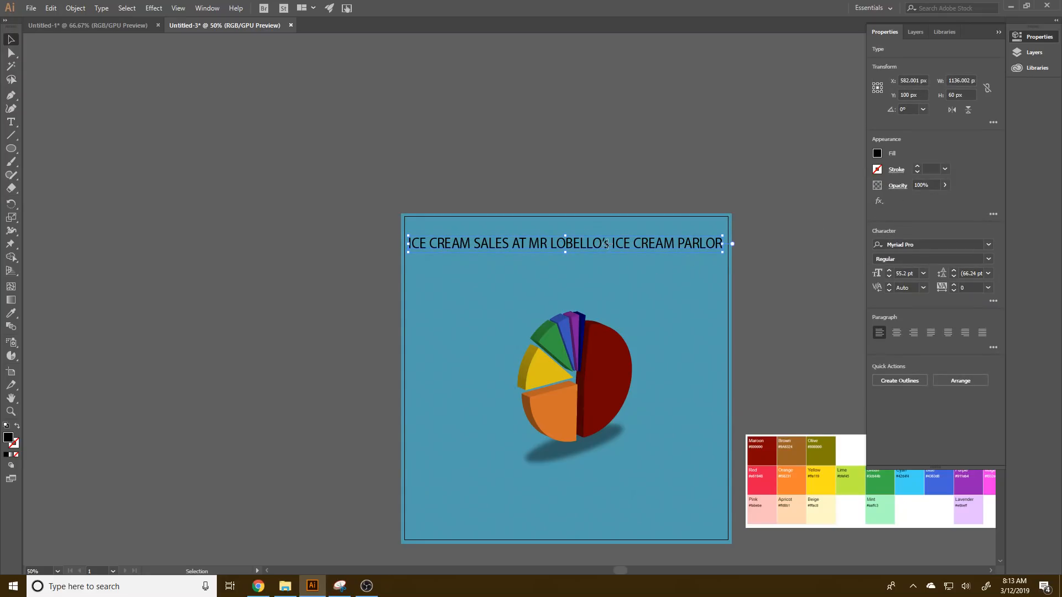
Step: Change the font of the whole title to Lemon/Milk
double_click(633, 249)
triple_click(621, 244)
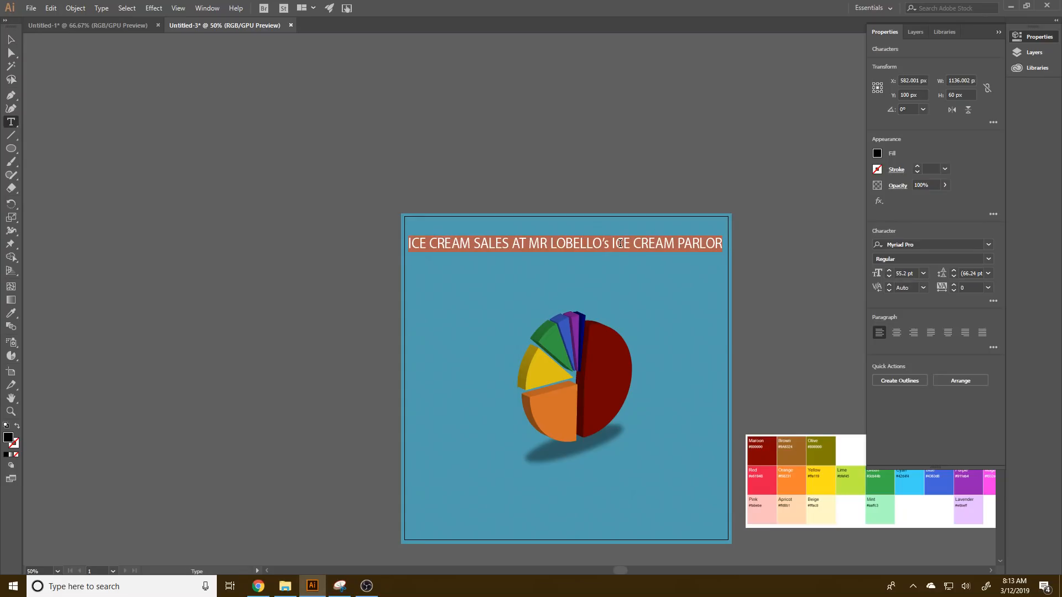
left_click(987, 246)
left_click(986, 312)
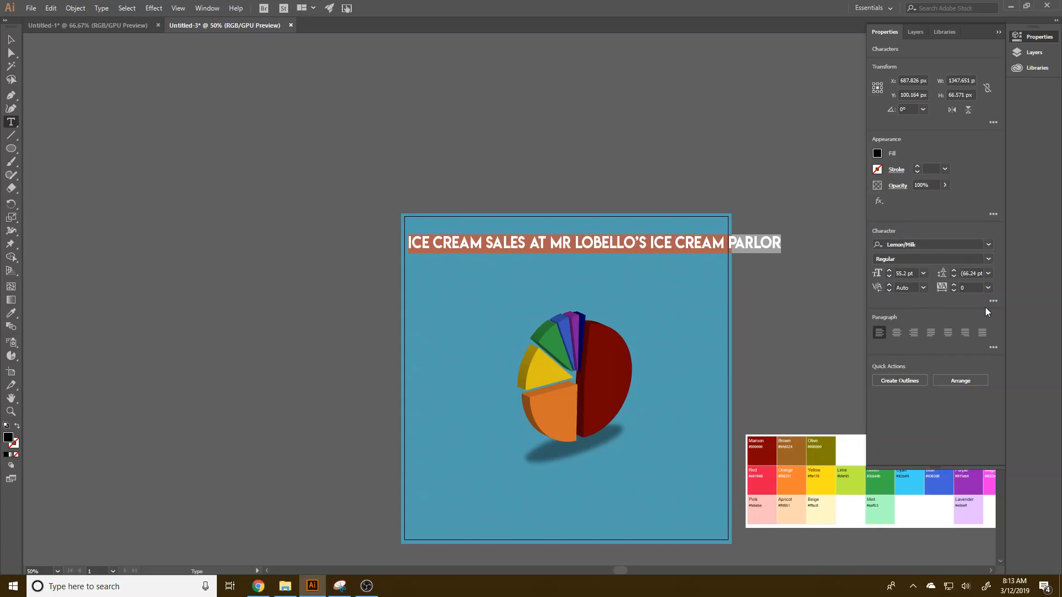
Step: Break the title into two lines after "ICE CREAM SALES AT" and centre-align both lines
left_click(555, 244)
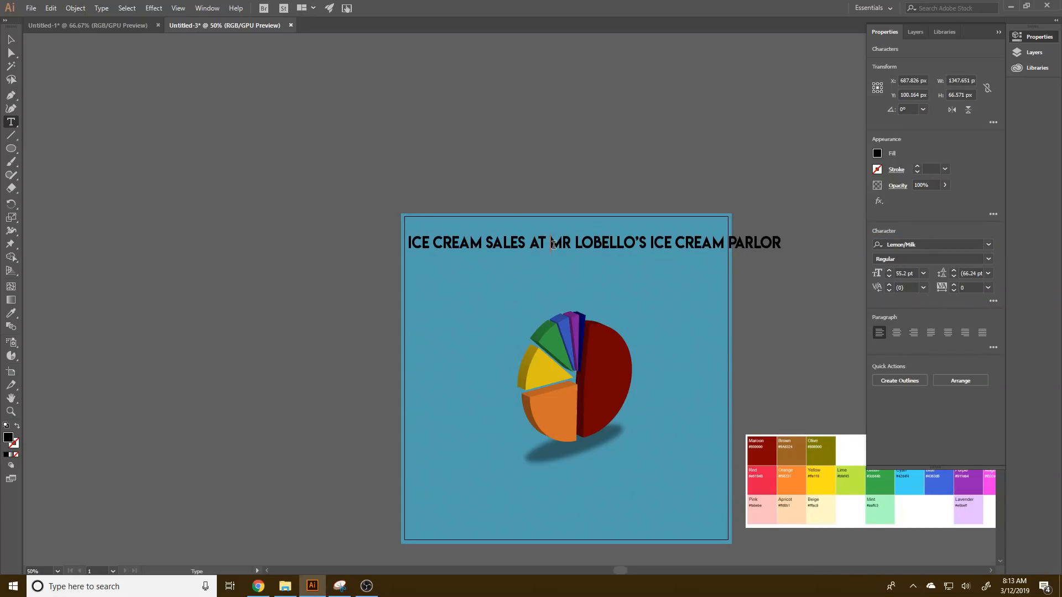
key("Return")
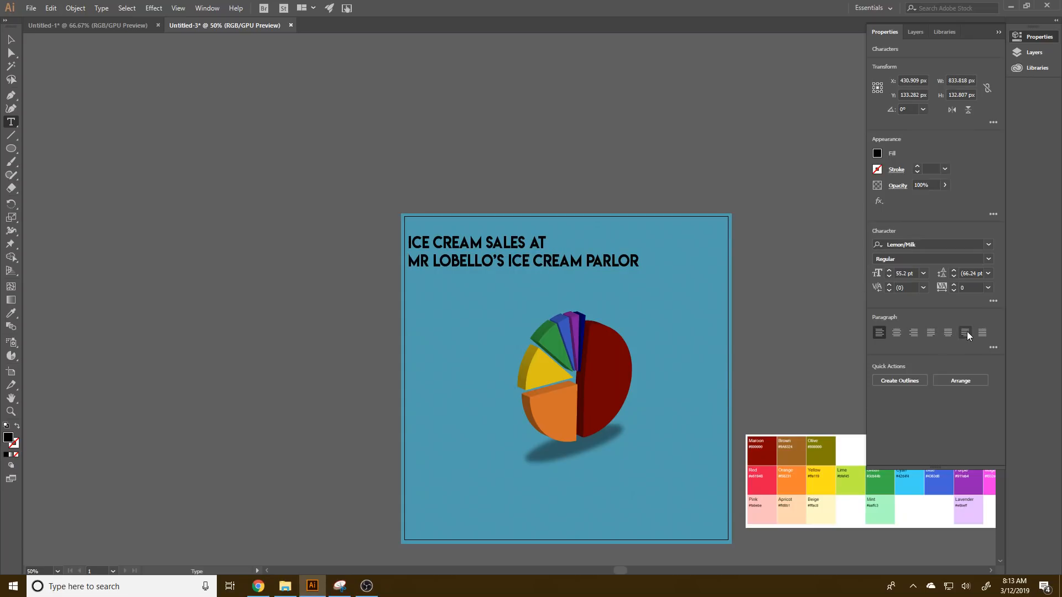
left_click(982, 333)
left_click(898, 334)
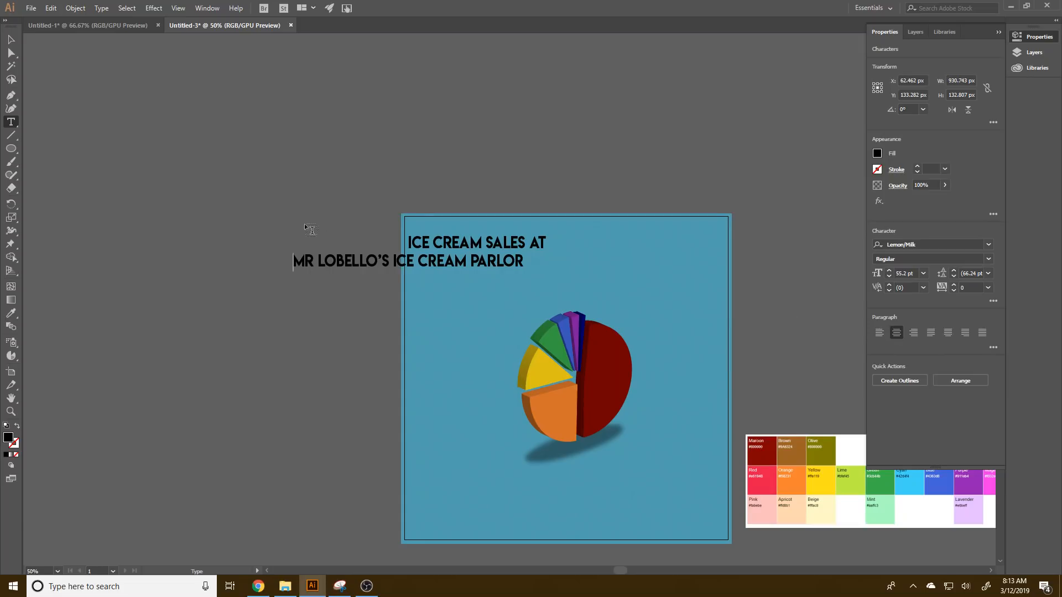
left_click(430, 239)
left_click(897, 332)
Step: Move the two-line title to the artboard's top centre, at about X 601, Y 101 px, and fill it white
left_click(11, 40)
left_click_drag(459, 261, 628, 256)
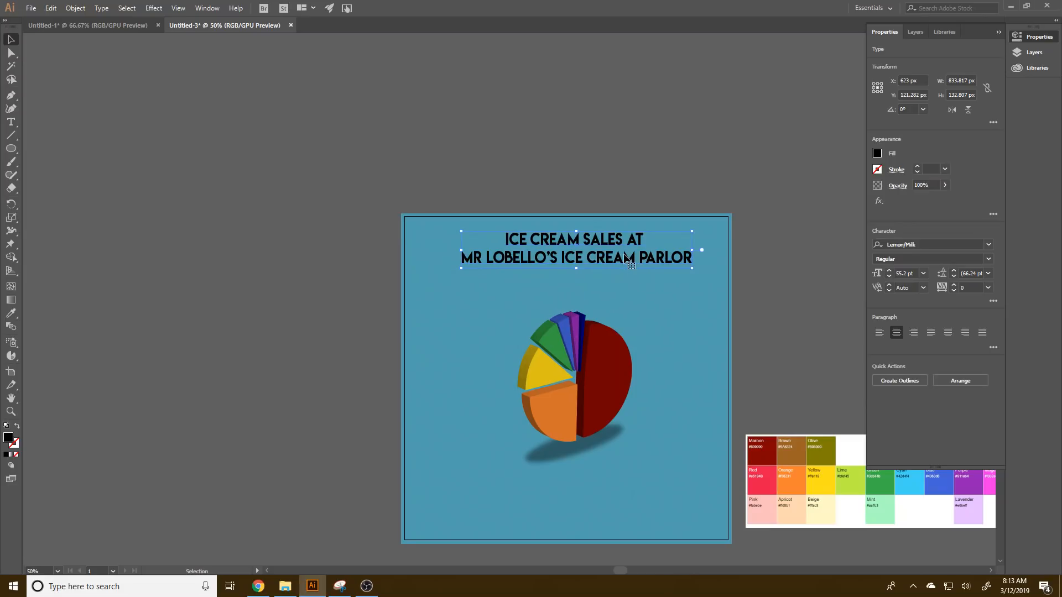
left_click(878, 155)
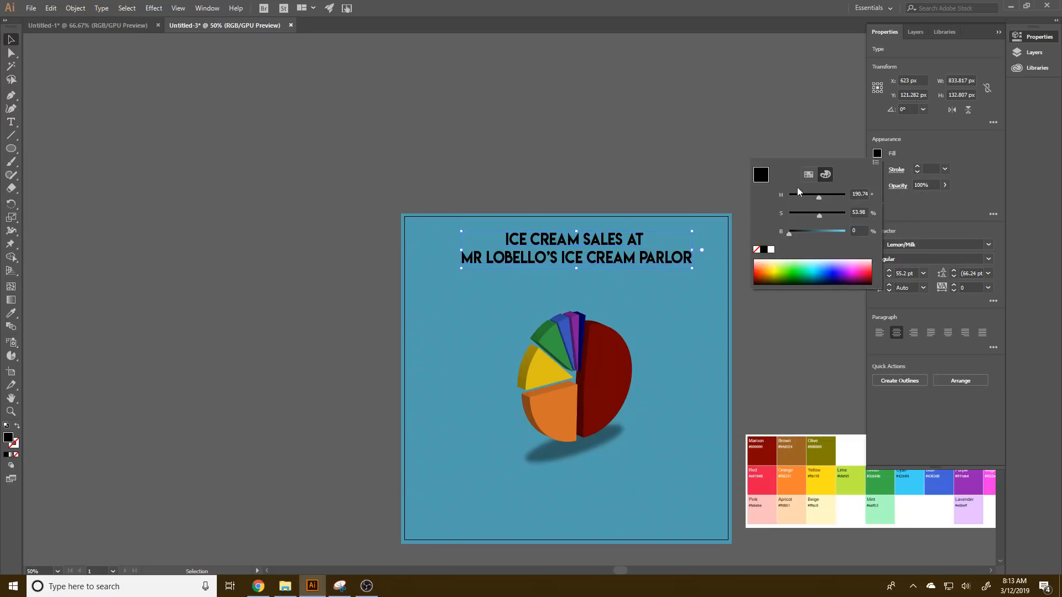
left_click(771, 249)
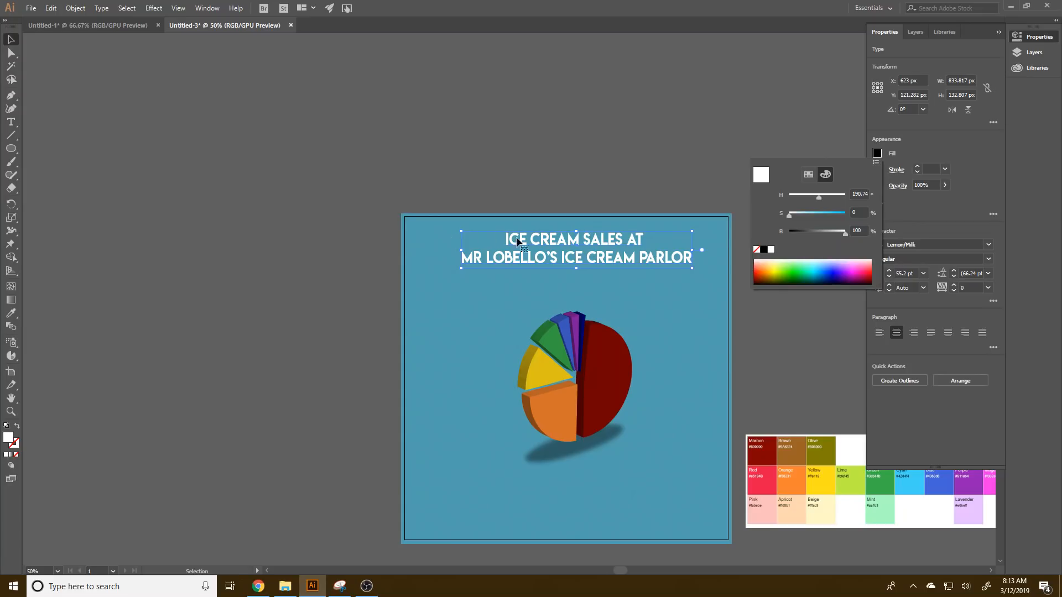
left_click_drag(538, 242, 532, 237)
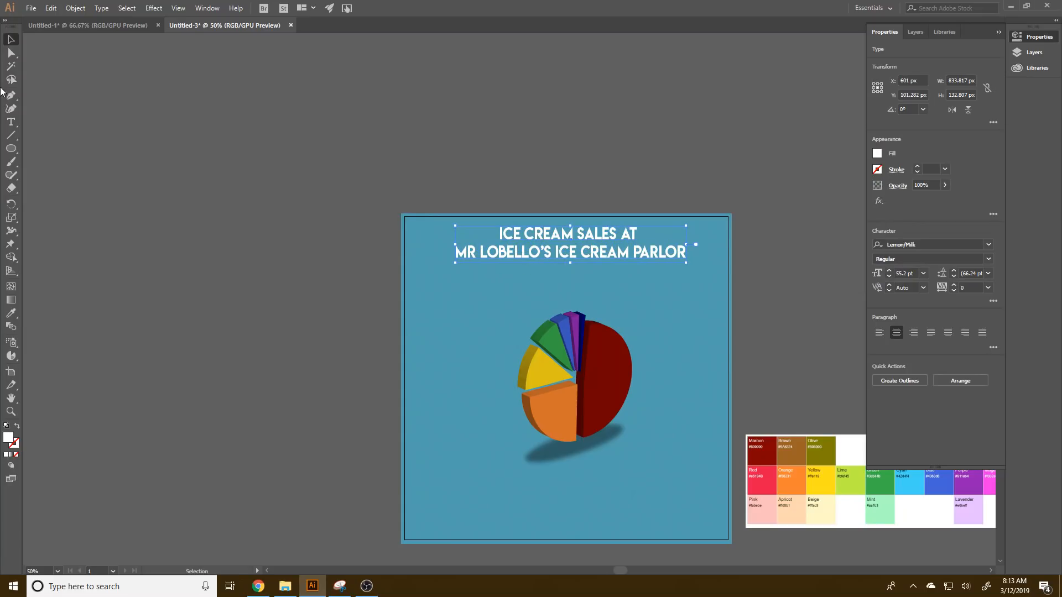
Step: Add a text label reading "Vanilla" in Century Gothic just above the maroon slice
left_click(14, 126)
left_click(630, 314)
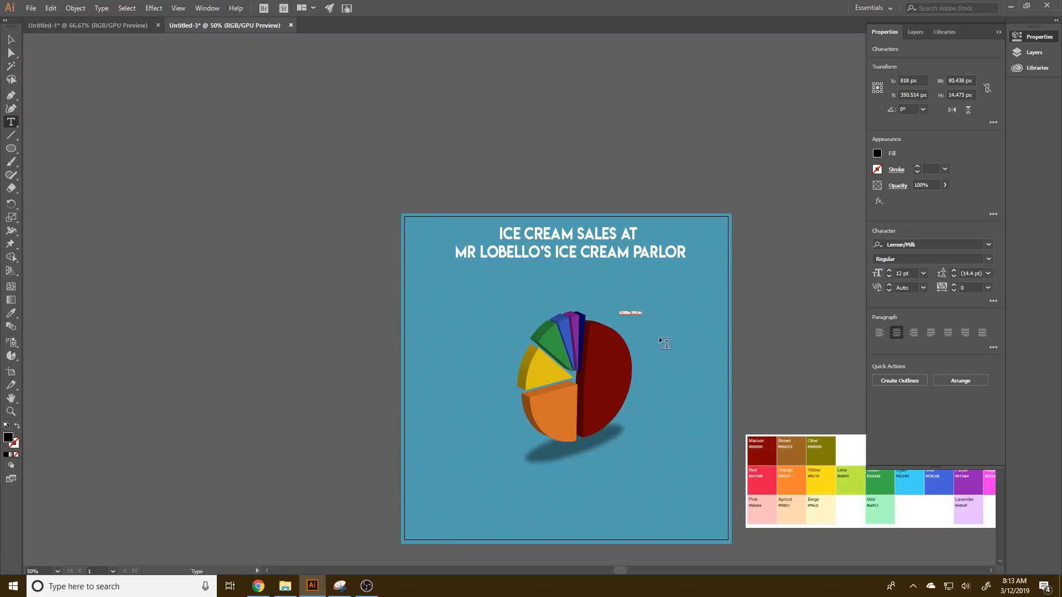
left_click(994, 245)
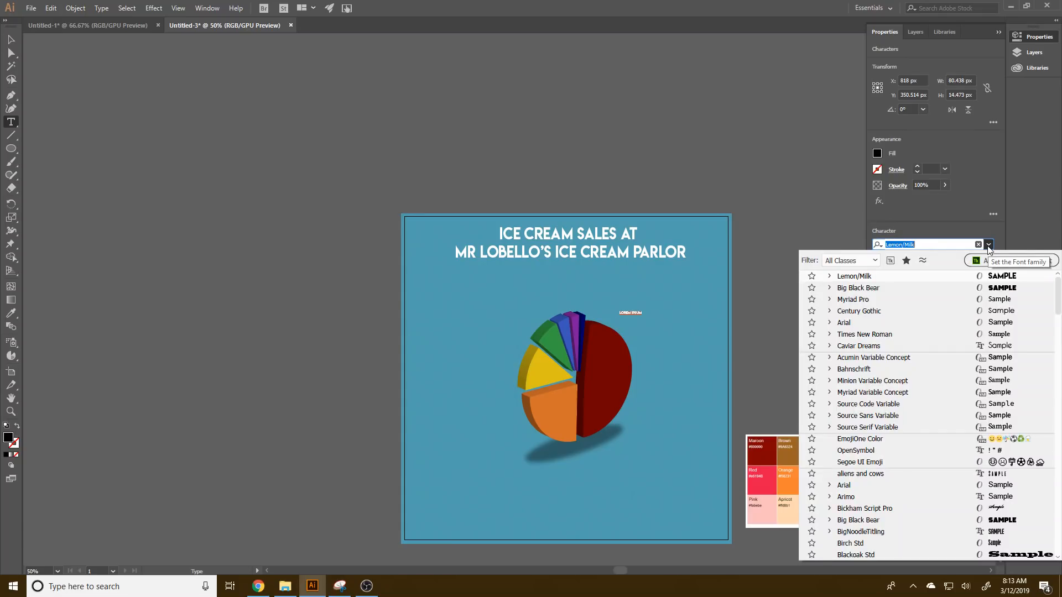
left_click(943, 314)
key("BackSpace")
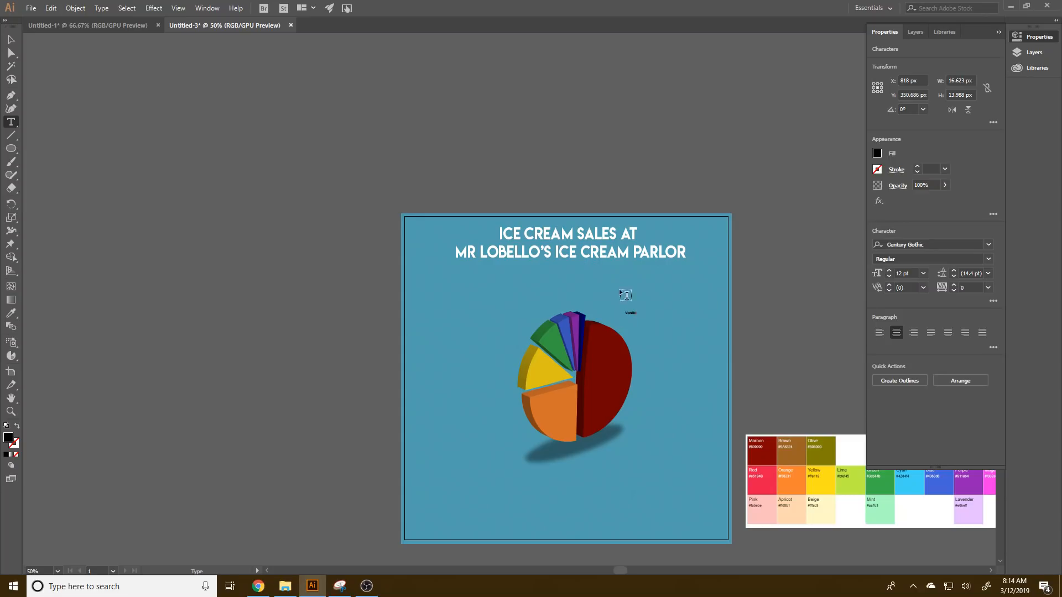
Step: Set the "Vanilla" label's font size to 48 pt
double_click(629, 314)
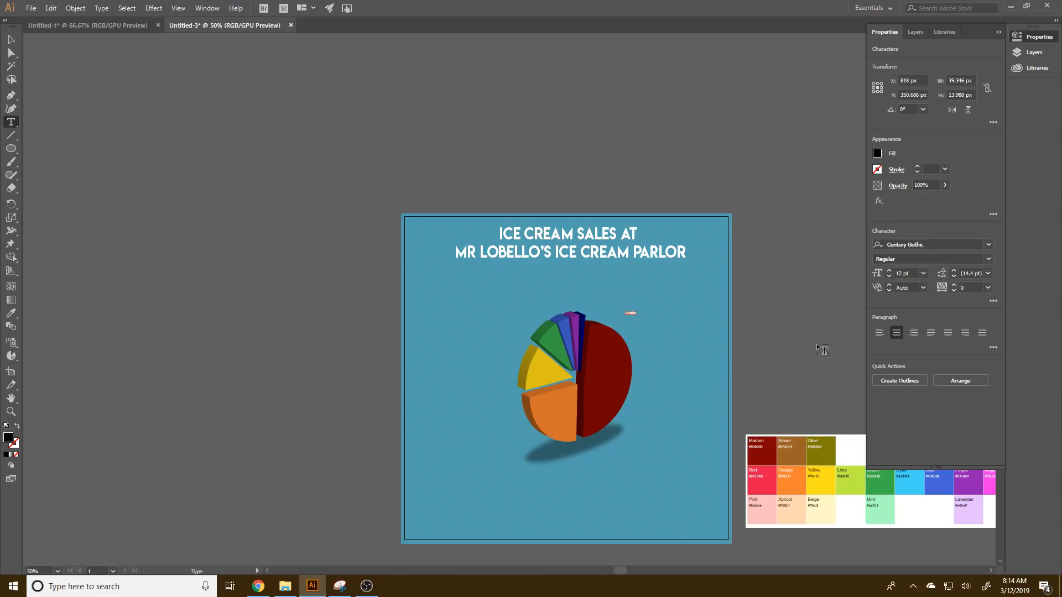
left_click(923, 273)
left_click(938, 397)
left_click(923, 273)
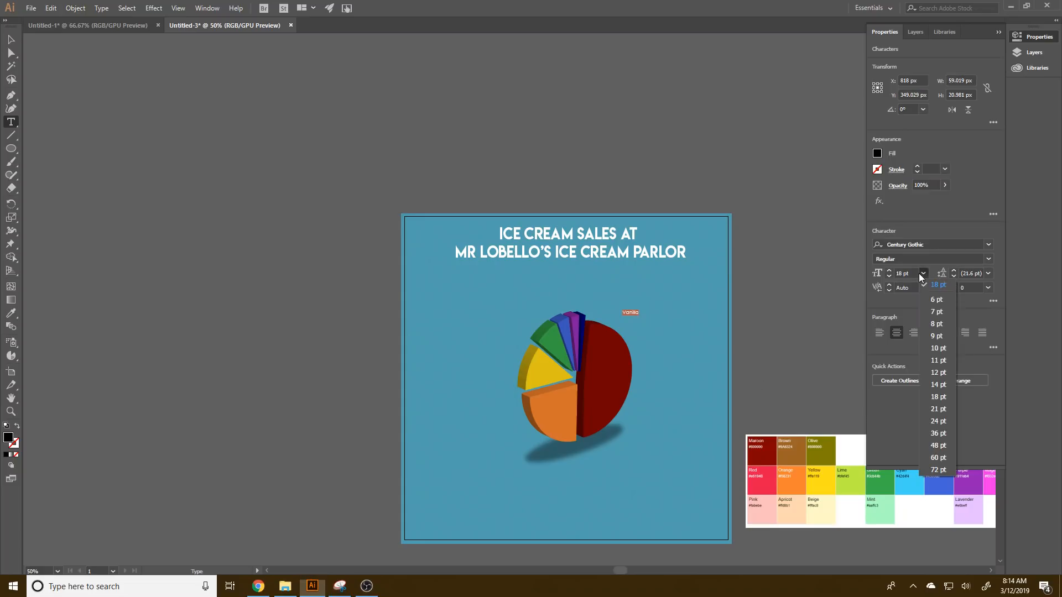
left_click(938, 445)
Step: Move the "Vanilla" label beside the maroon slice, at about X 914, Y 411 px, and fill it white
left_click(11, 39)
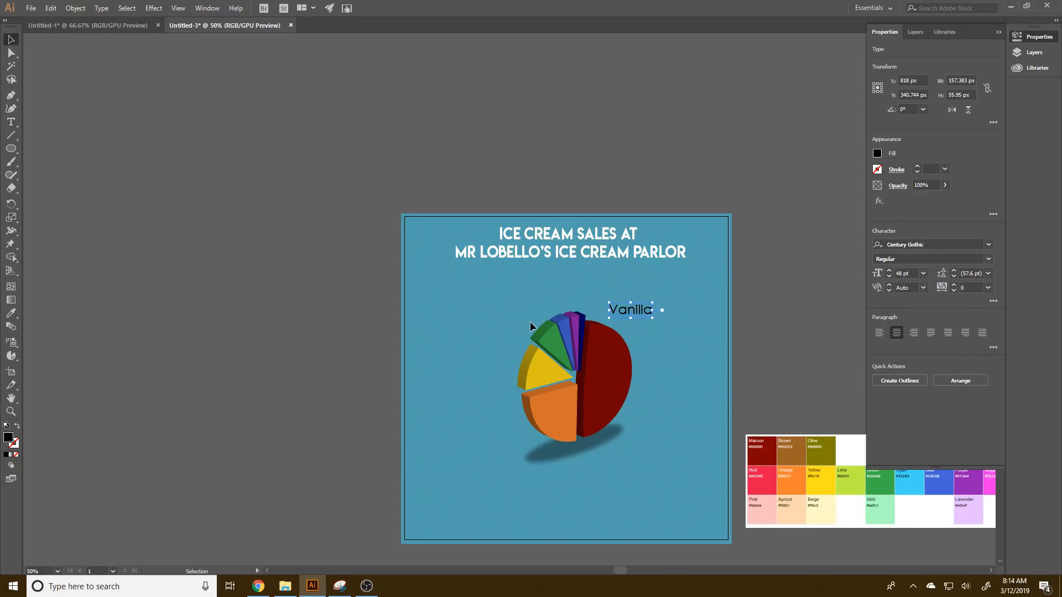
left_click_drag(646, 309, 660, 435)
key("ctrl+z")
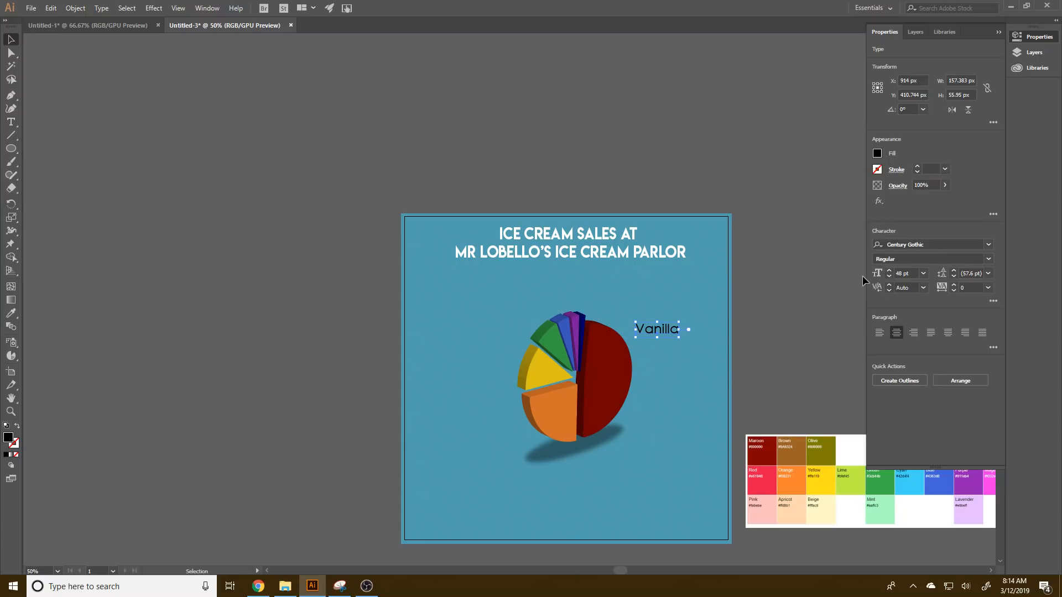
left_click(877, 154)
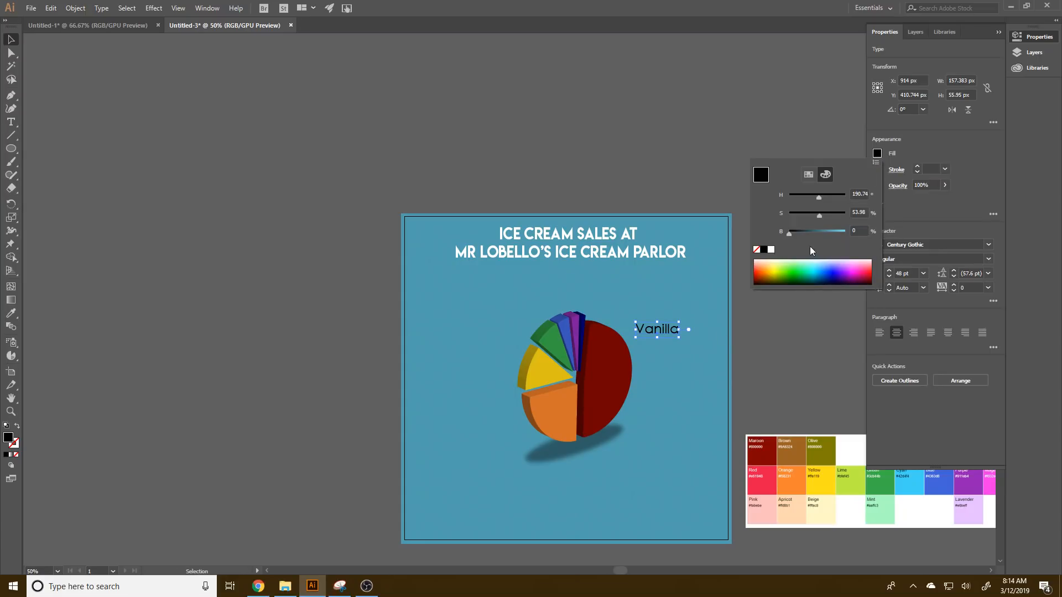
left_click(773, 250)
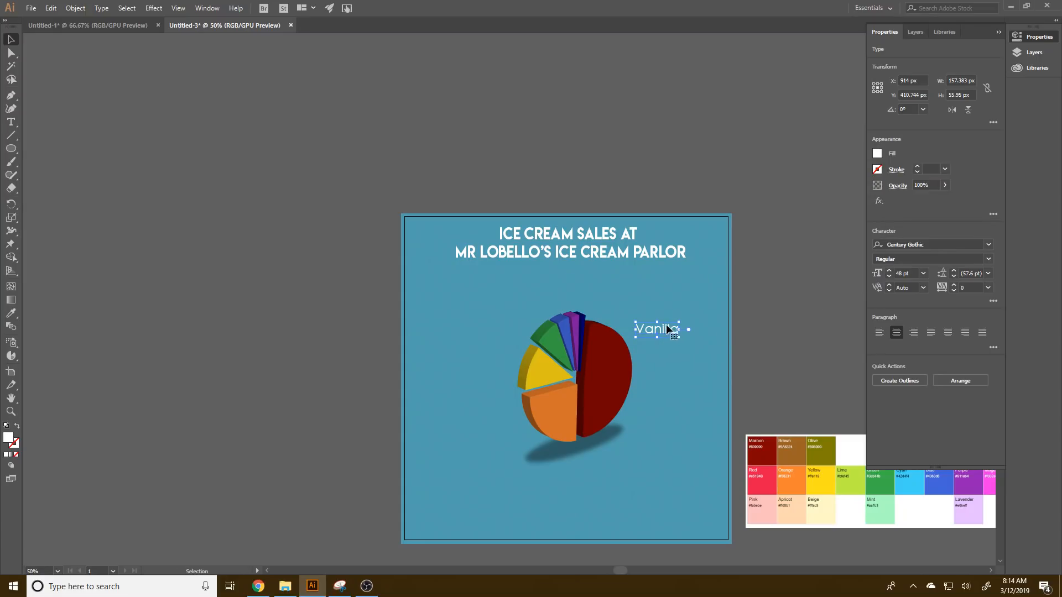
Step: Duplicate the "Vanilla" label six times, placing one copy near each remaining slice around the pie
left_click_drag(672, 333, 519, 316)
left_click_drag(520, 315, 619, 280)
key("ctrl+z")
left_click_drag(537, 293, 626, 302)
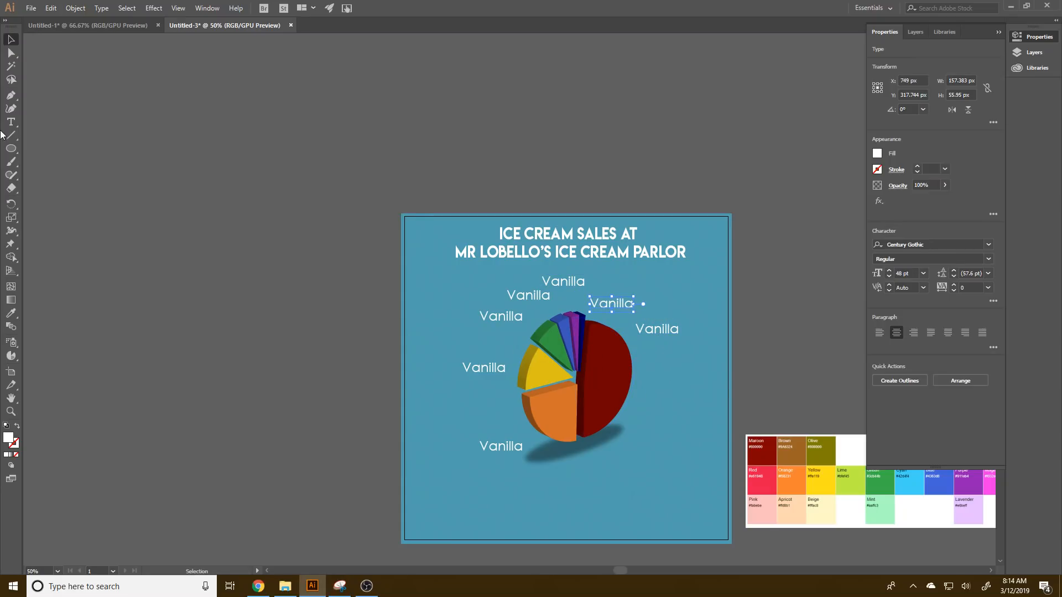
Step: Draw an L-shaped leader path with the Pen tool from below the maroon slice's label down and across onto the slice
left_click(10, 95)
left_click(576, 342)
left_click(658, 340)
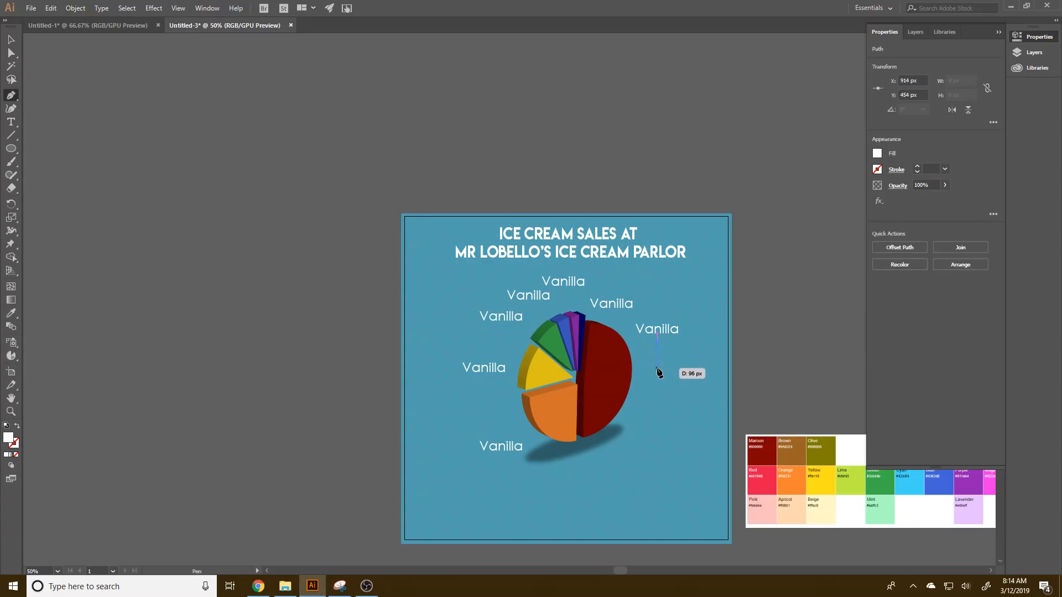
left_click(658, 368)
left_click(614, 368)
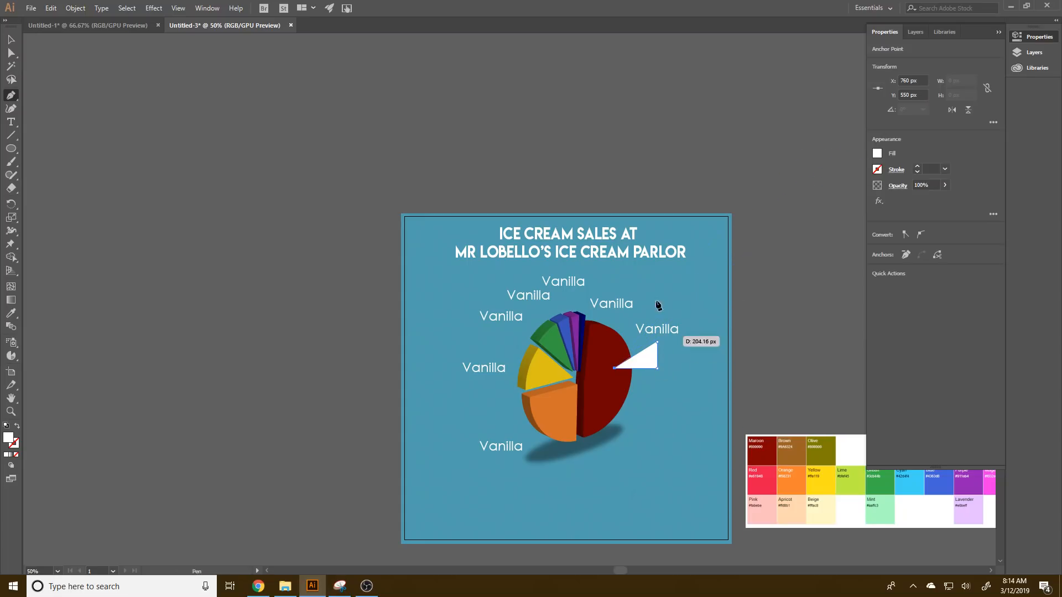
Step: Remove the leader path's fill and give it a white 5 px stroke
left_click(880, 152)
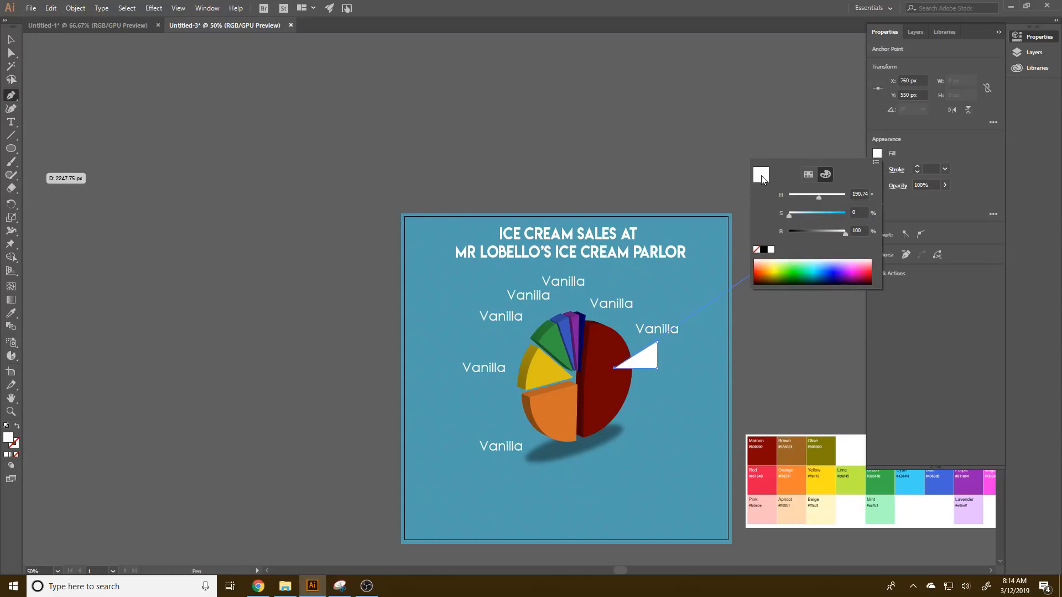
left_click(757, 250)
left_click(878, 169)
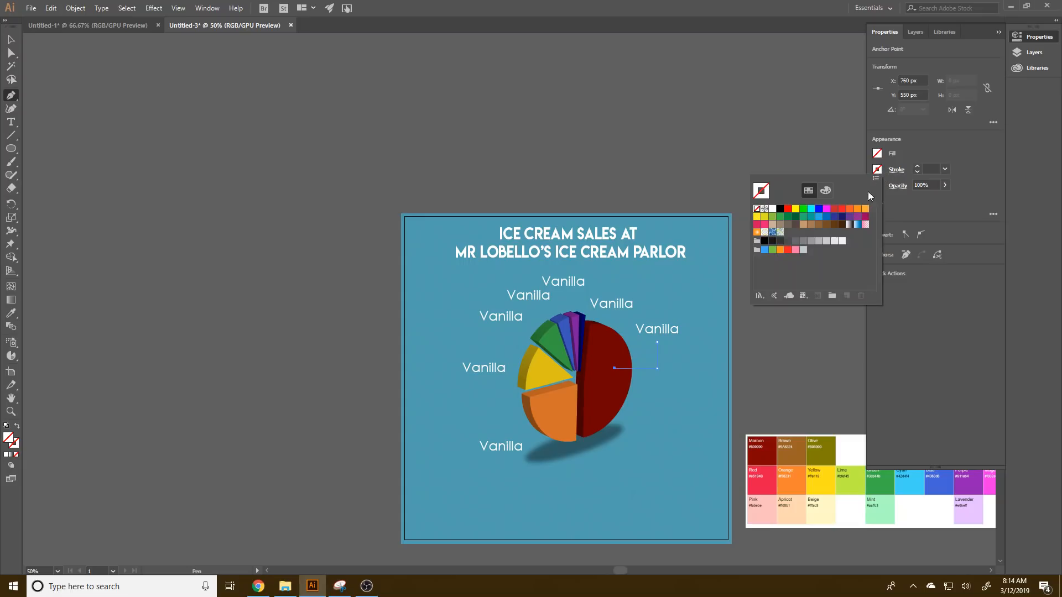
left_click(772, 209)
left_click(917, 165)
left_click(917, 166)
left_click(917, 166)
left_click(917, 166)
Step: Give the leader line's stroke a round cap and round corner joins
left_click(897, 169)
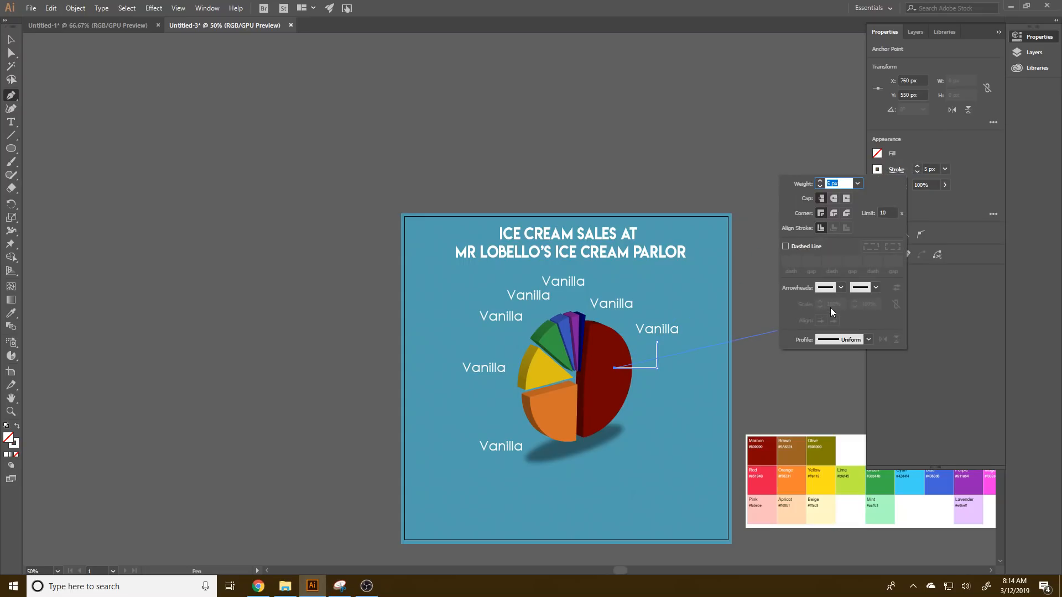
left_click(831, 198)
left_click(834, 214)
left_click(913, 158)
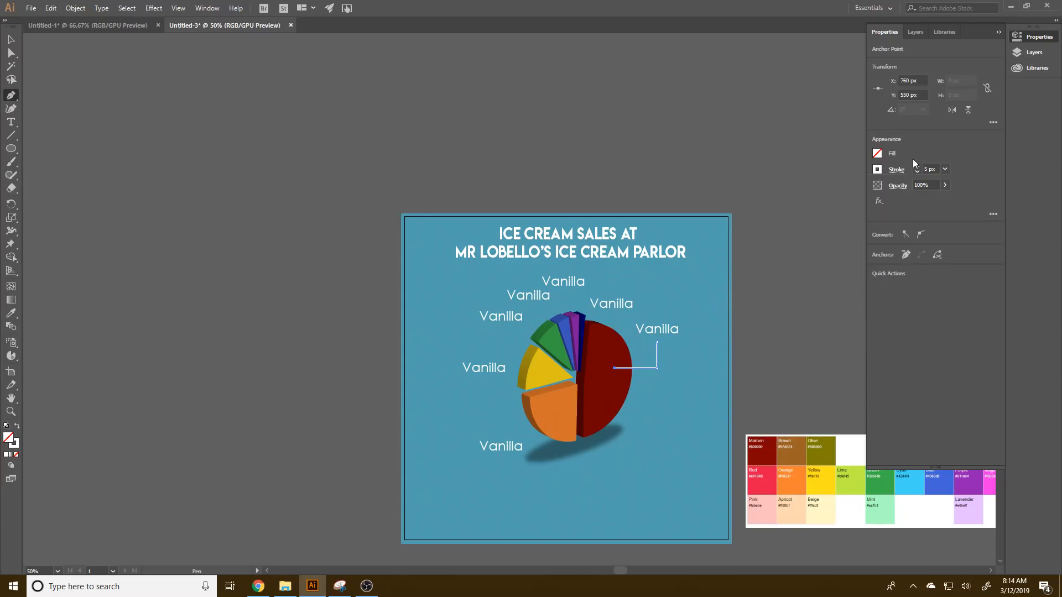
Step: Set the leader line's stroke weight to 8 px and deselect the path
left_click(918, 165)
left_click(917, 166)
left_click(917, 166)
left_click(918, 166)
left_click(917, 166)
left_click(916, 172)
left_click(916, 172)
left_click(916, 171)
left_click(918, 167)
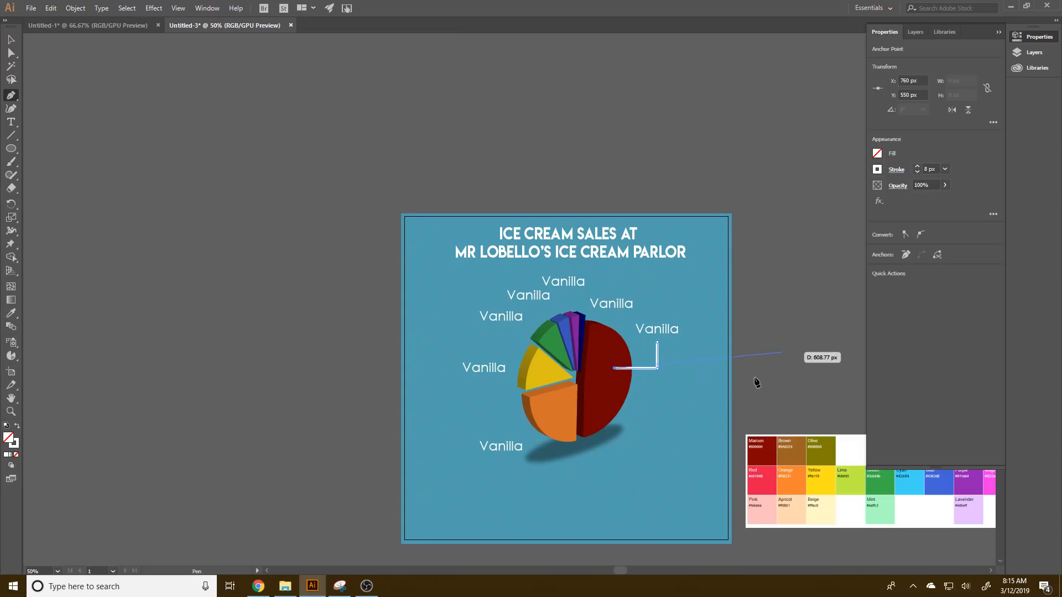
left_click(693, 426, "ctrl")
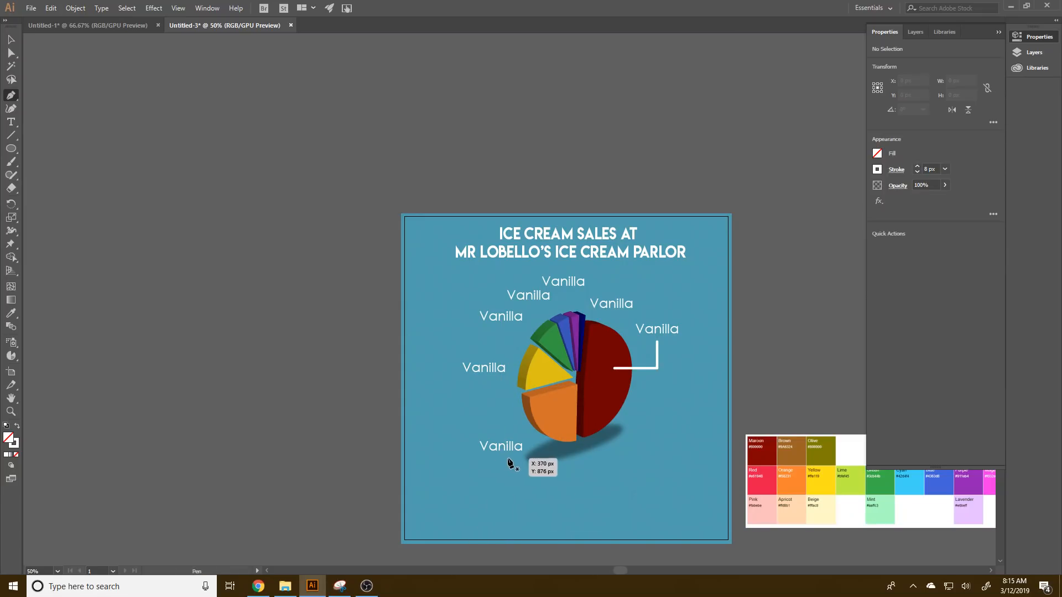
Step: Draw an angled leader line from the lower label to the orange slice and a straight one to the yellow slice
left_click(502, 459)
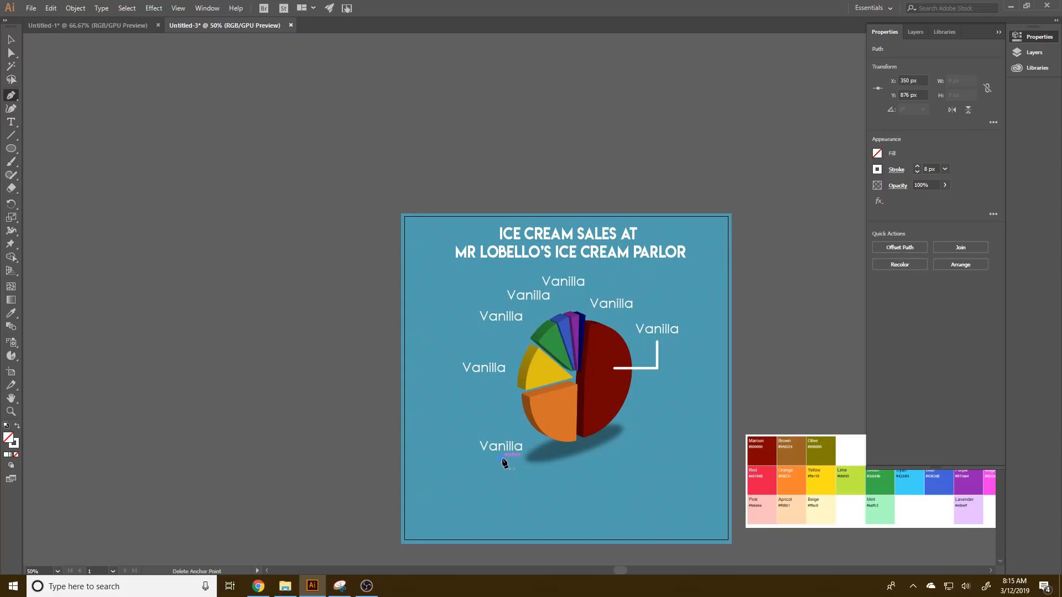
left_click(547, 458)
left_click(546, 414)
key("Escape")
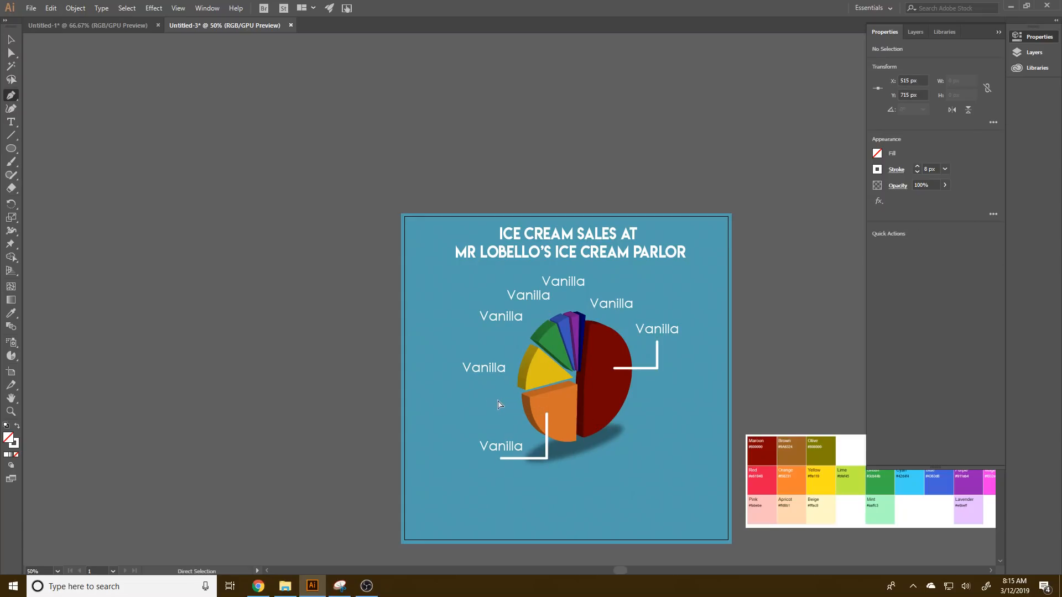
left_click(538, 378)
key("Escape")
Step: Draw a leader line under the green slice's label, angling down onto the slice, and undo the extra segment
left_click(493, 328)
left_click(537, 328)
left_click(552, 342, "shift")
left_click(517, 342, "shift")
key("ctrl+z")
key("Escape")
Step: Draw bent leader lines from beneath the two upper labels onto the blue and purple slices
left_click(529, 304)
left_click(558, 304, "shift")
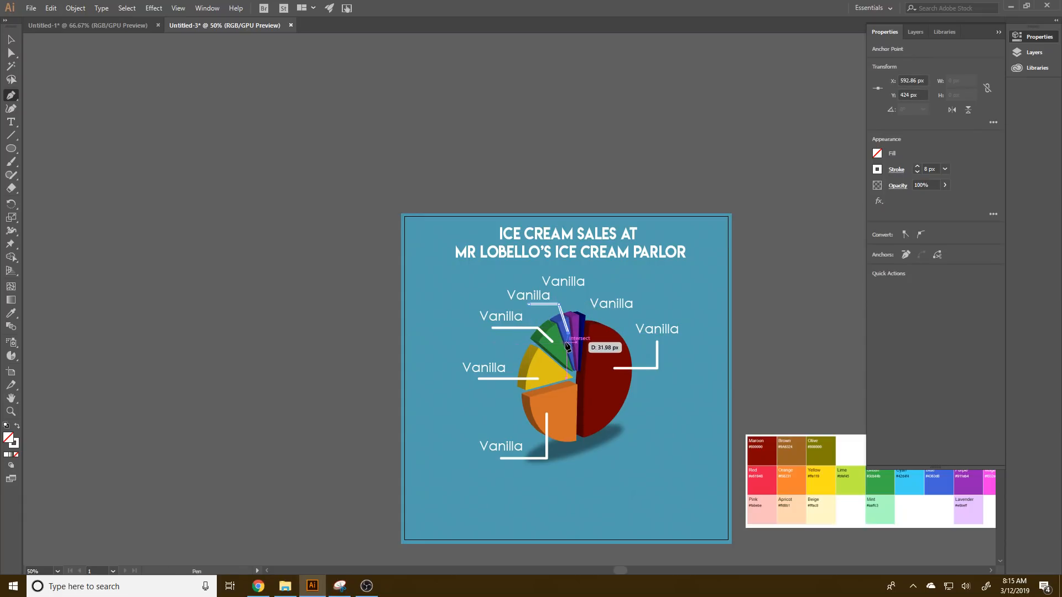
left_click(564, 325)
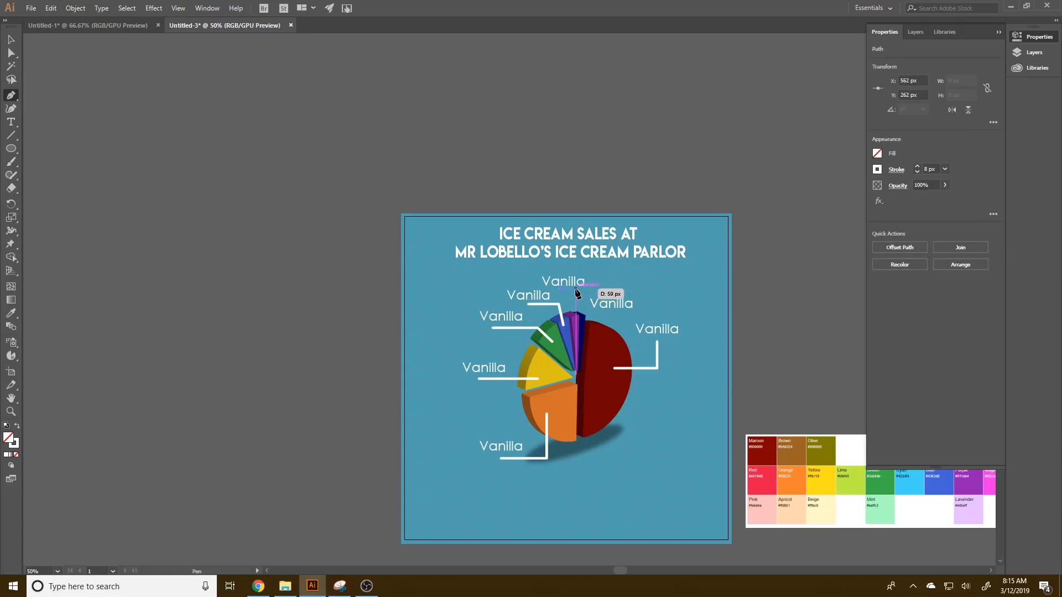
left_click(574, 289)
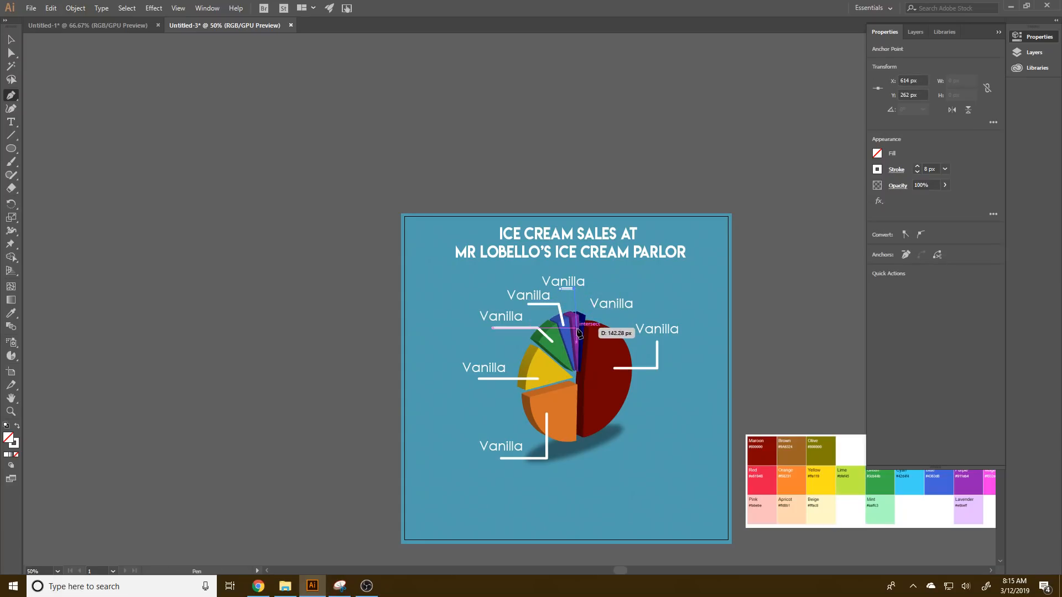
left_click(576, 328)
left_click(621, 312, "ctrl")
Step: Draw a leader line under the label above the maroon slice, angling down onto the thin navy slice
left_click(622, 314)
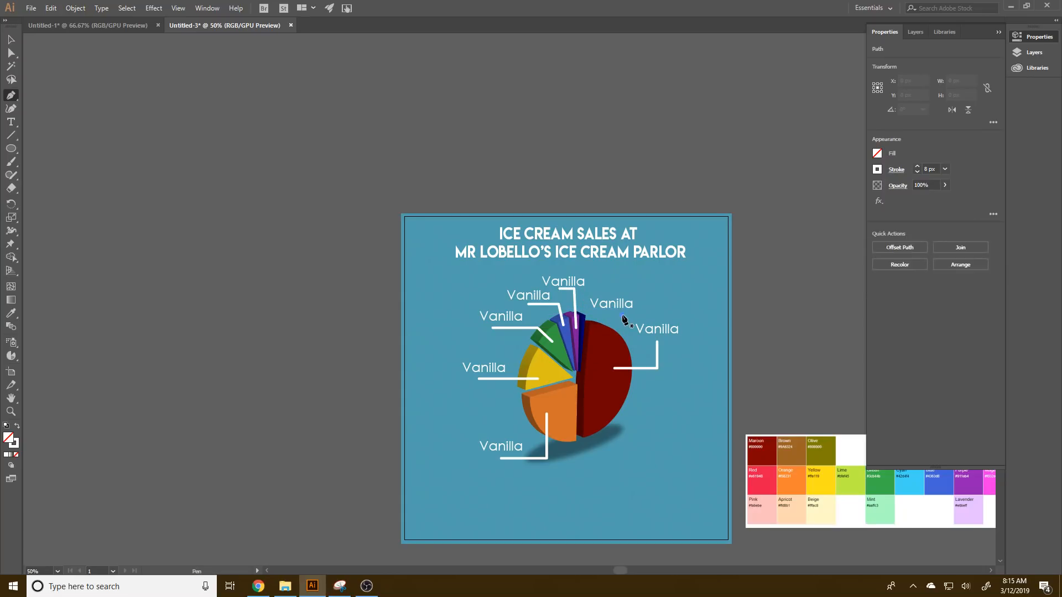
left_click(588, 315)
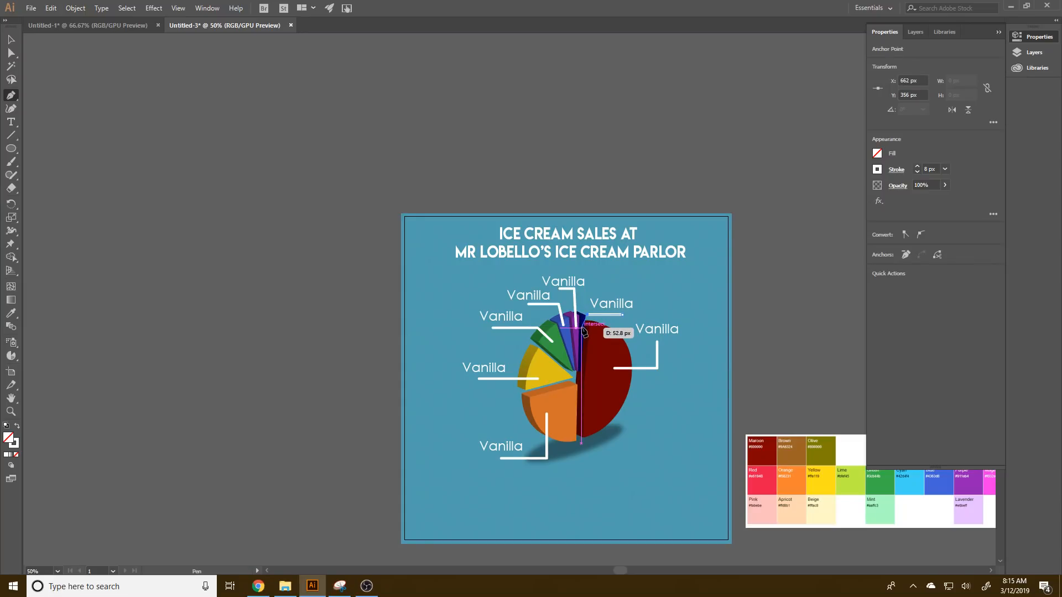
left_click(582, 329)
left_click(672, 304, "ctrl")
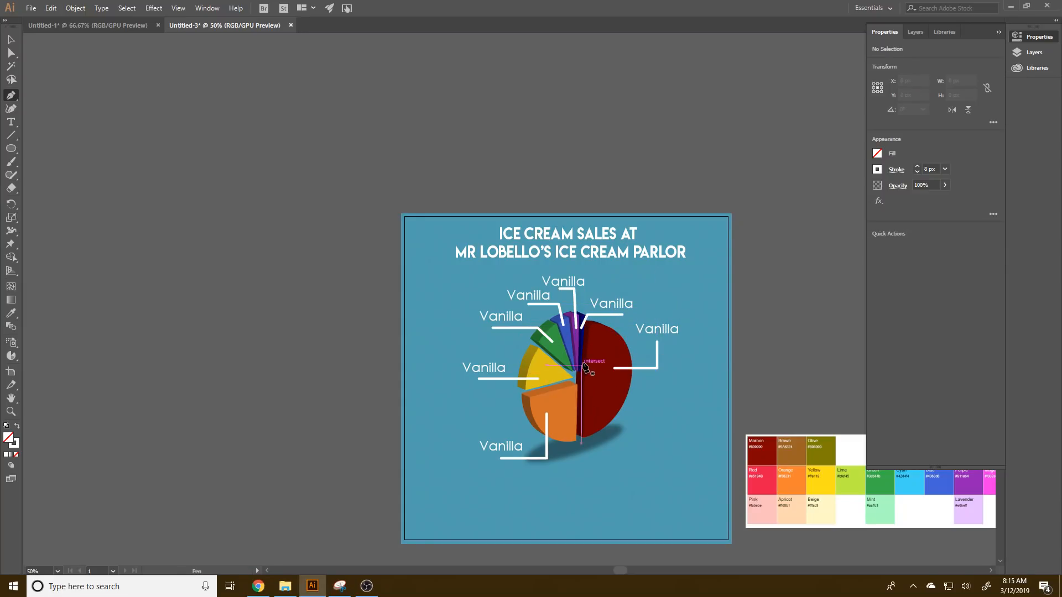
Step: In the Untitled-1 document, replace the placeholder title above the pie chart with "GEORGIA'S TOP 10 EXPORTS"
left_click(11, 123)
double_click(647, 343)
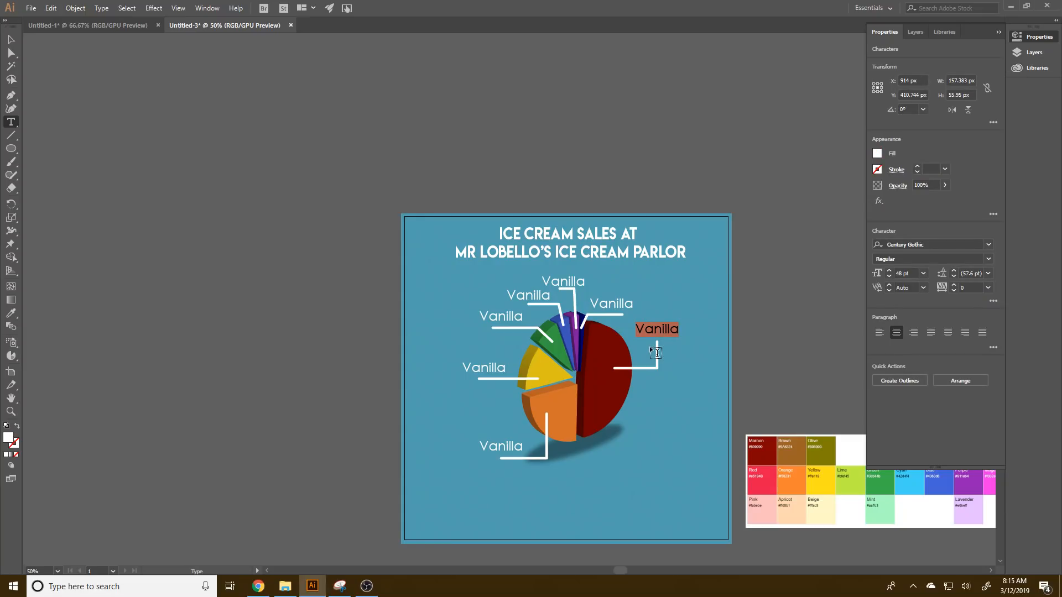
left_click(68, 26)
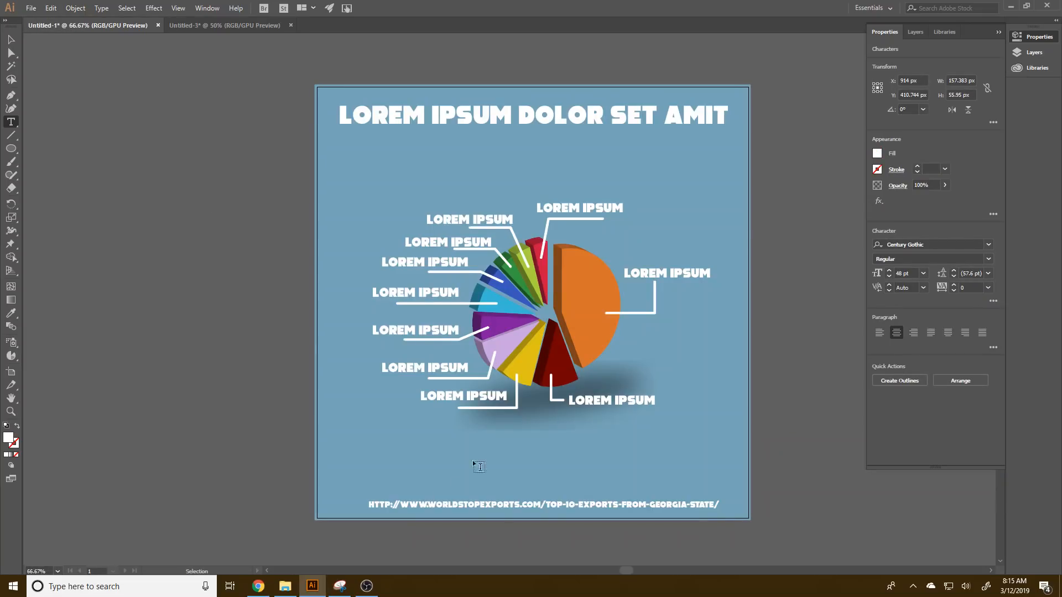
triple_click(508, 116)
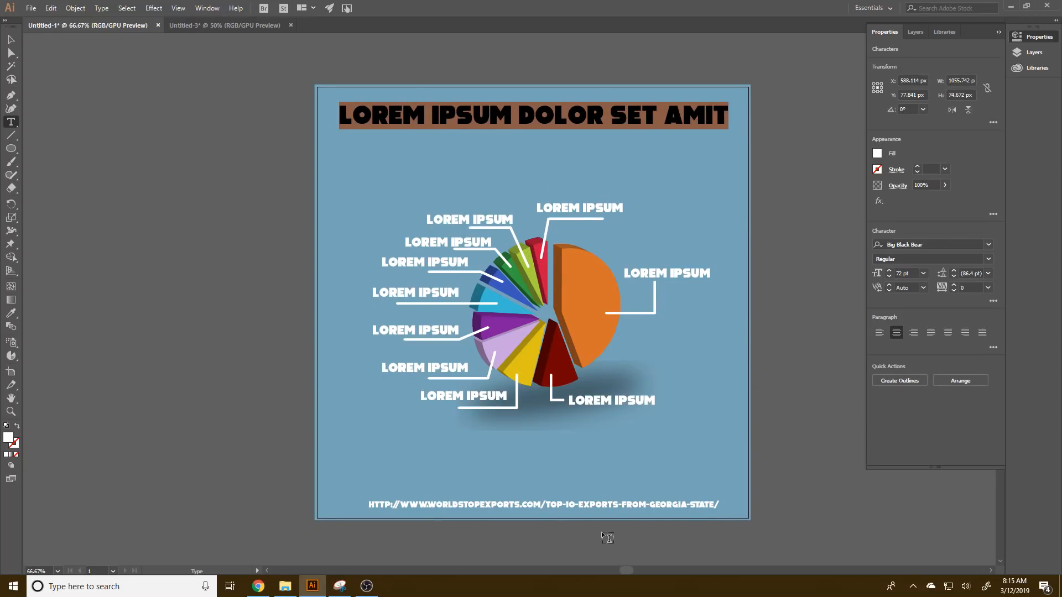
type("GERLG")
key("BackSpace")
key("BackSpace")
key("BackSpace")
key("BackSpace")
type("ORGIA'S TOP T")
key("BackSpace")
type("1-0")
key("BackSpace")
key("BackSpace")
type("0 EXPORTS")
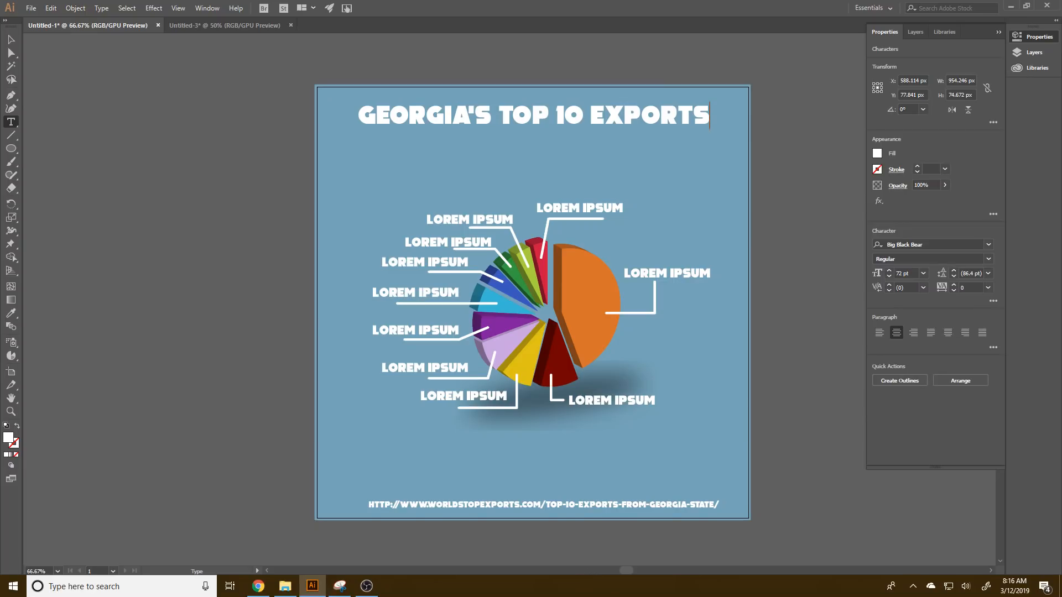
Step: Switch to Chrome and look through the Georgia exports article, from its introduction and top 10 list to the research sources
double_click(589, 211)
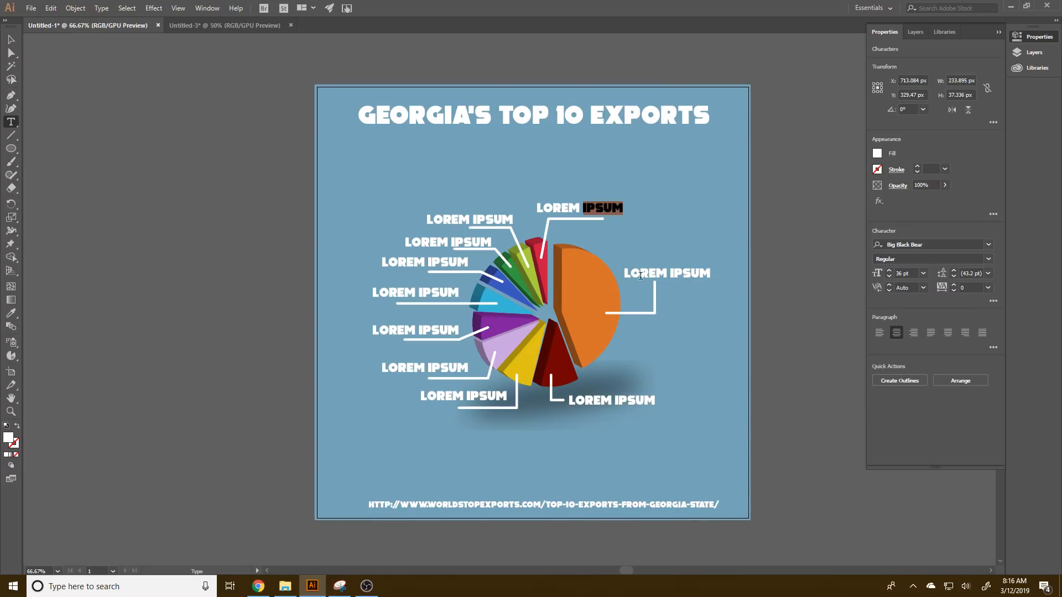
left_click(258, 586)
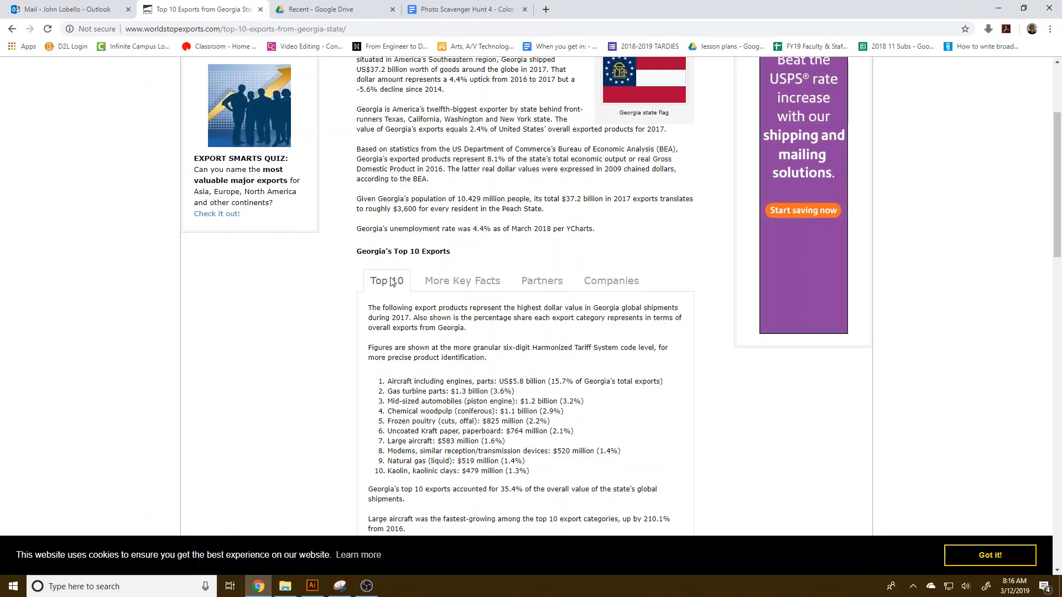
scroll(419, 378, "up", 1)
scroll(419, 378, "down", 6)
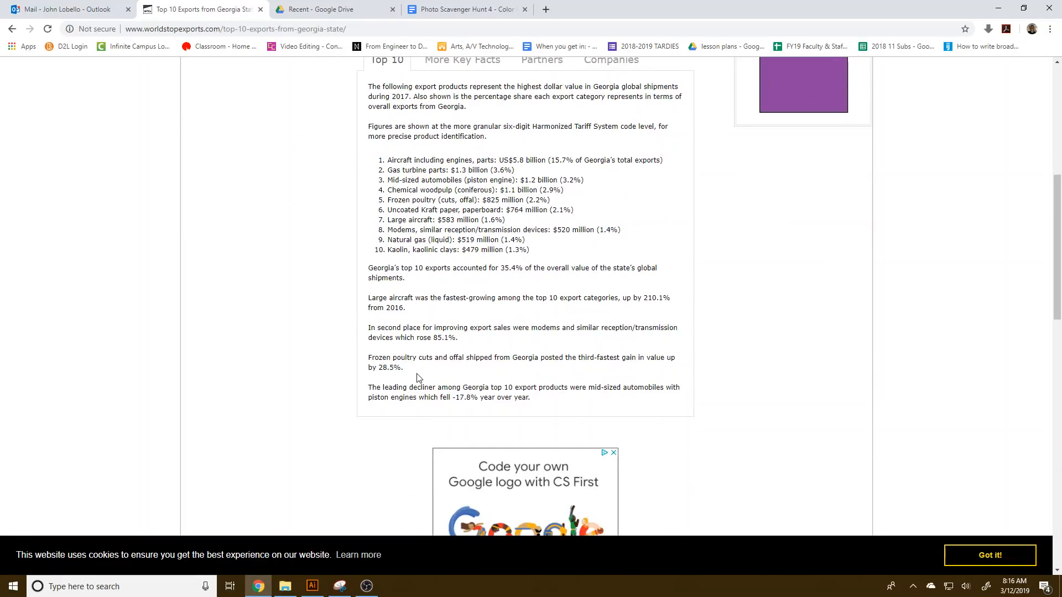
scroll(417, 378, "down", 3)
scroll(419, 376, "up", 10)
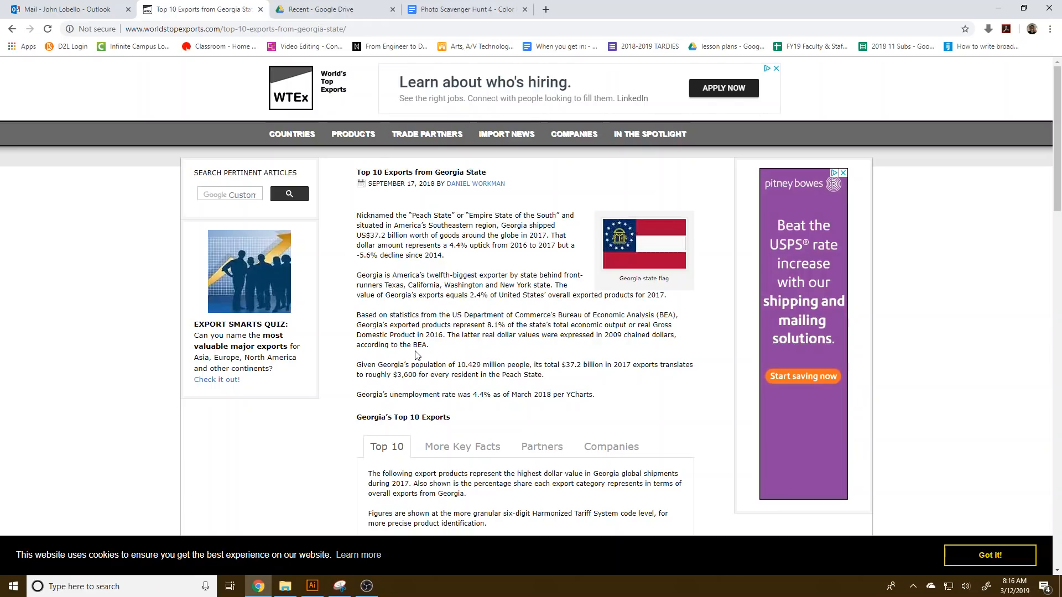
scroll(418, 356, "down", 4)
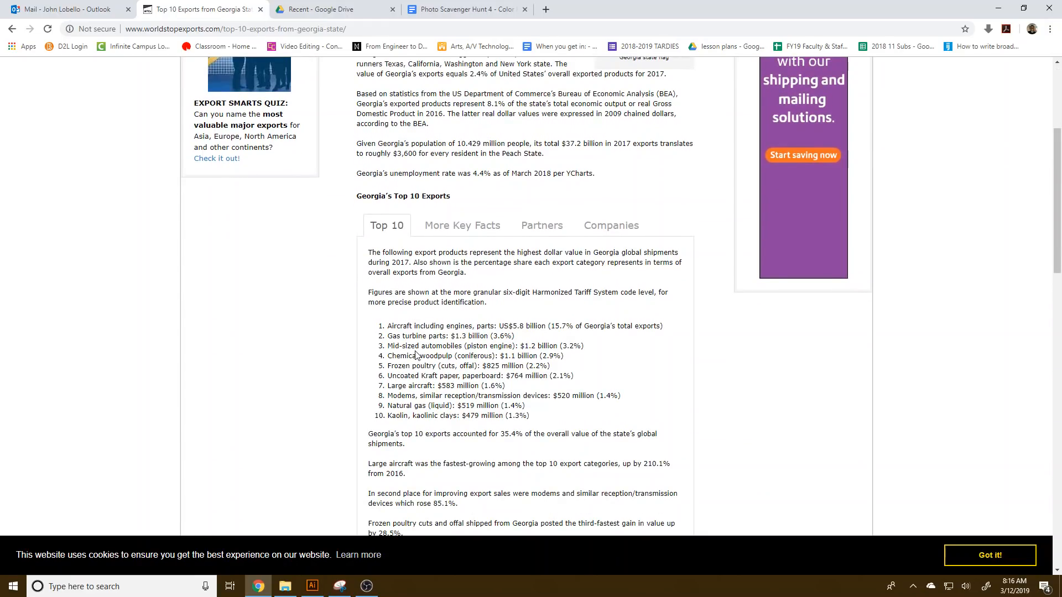
scroll(416, 356, "down", 7)
scroll(416, 376, "down", 6)
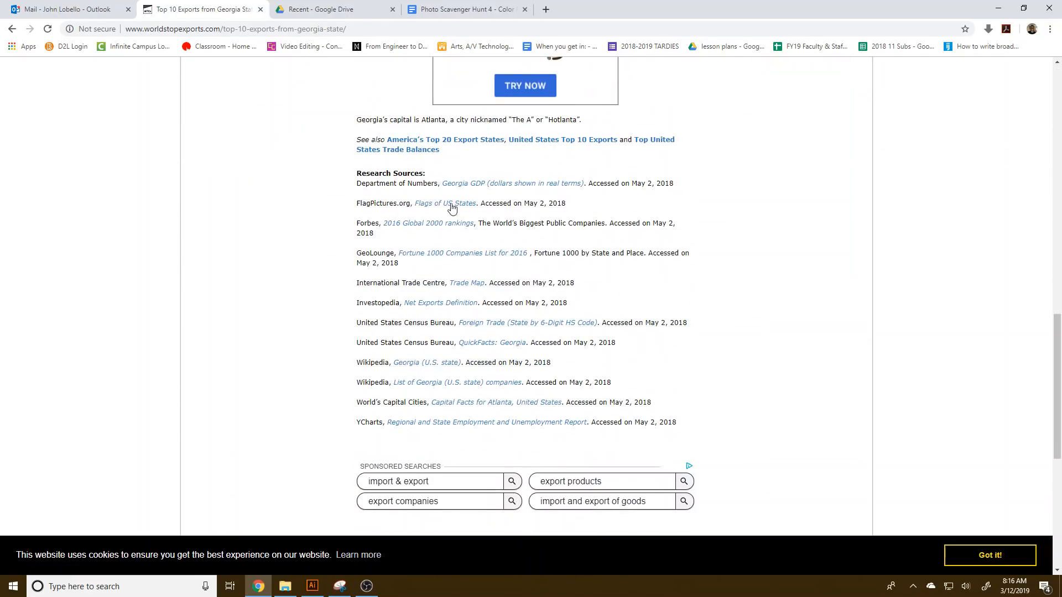
scroll(391, 334, "up", 7)
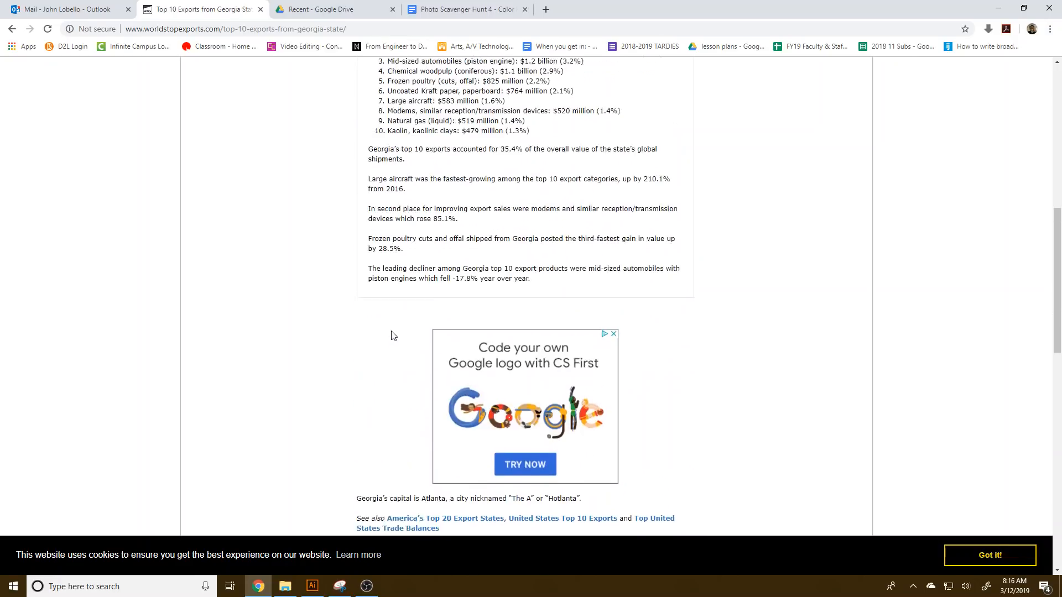
scroll(393, 336, "up", 9)
scroll(391, 332, "down", 8)
scroll(390, 330, "down", 10)
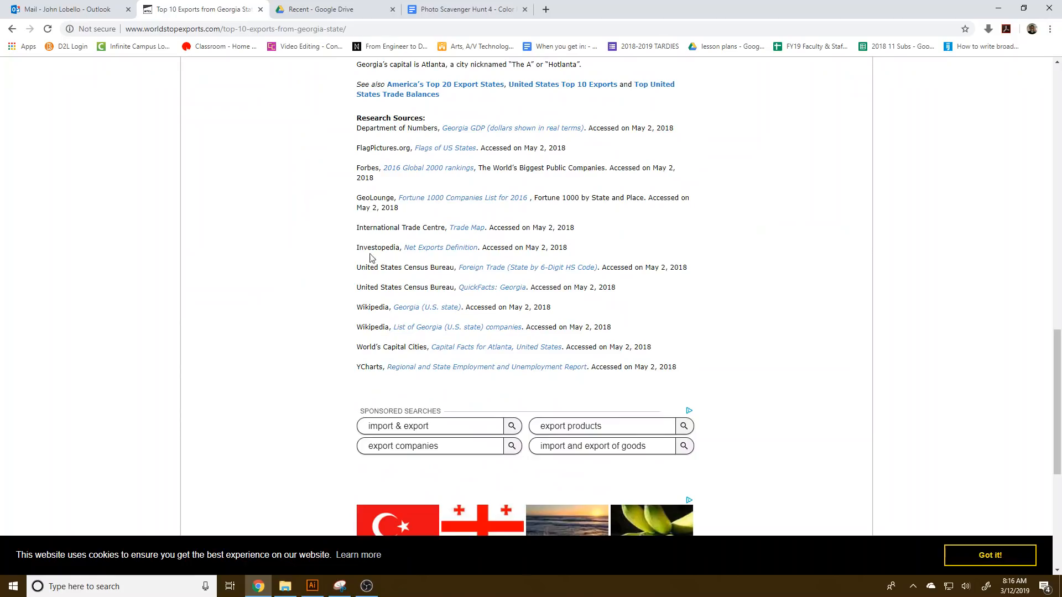
scroll(354, 268, "up", 15)
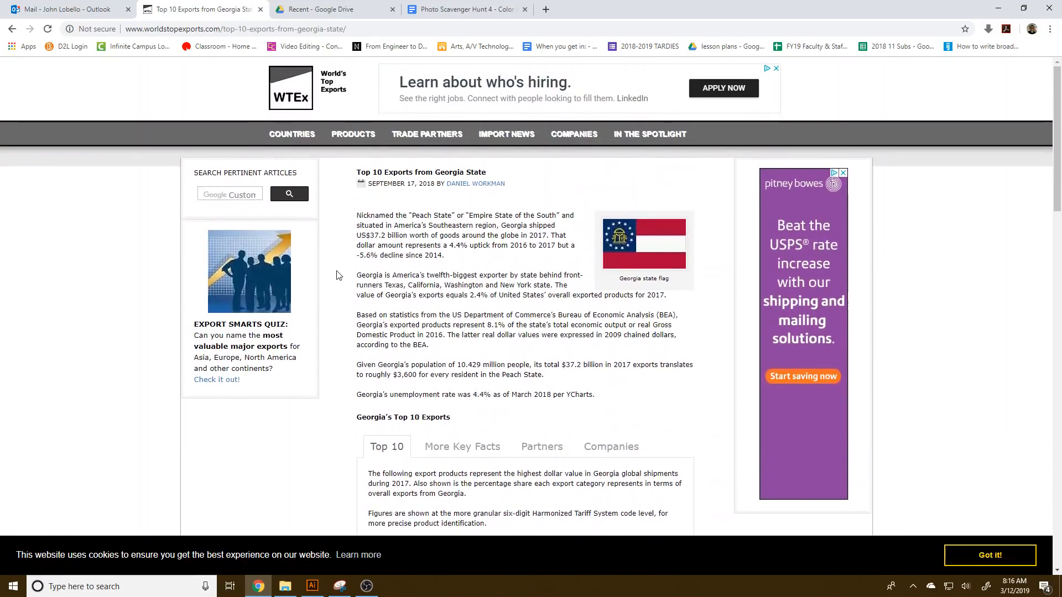
scroll(349, 313, "down", 6)
scroll(350, 314, "down", 6)
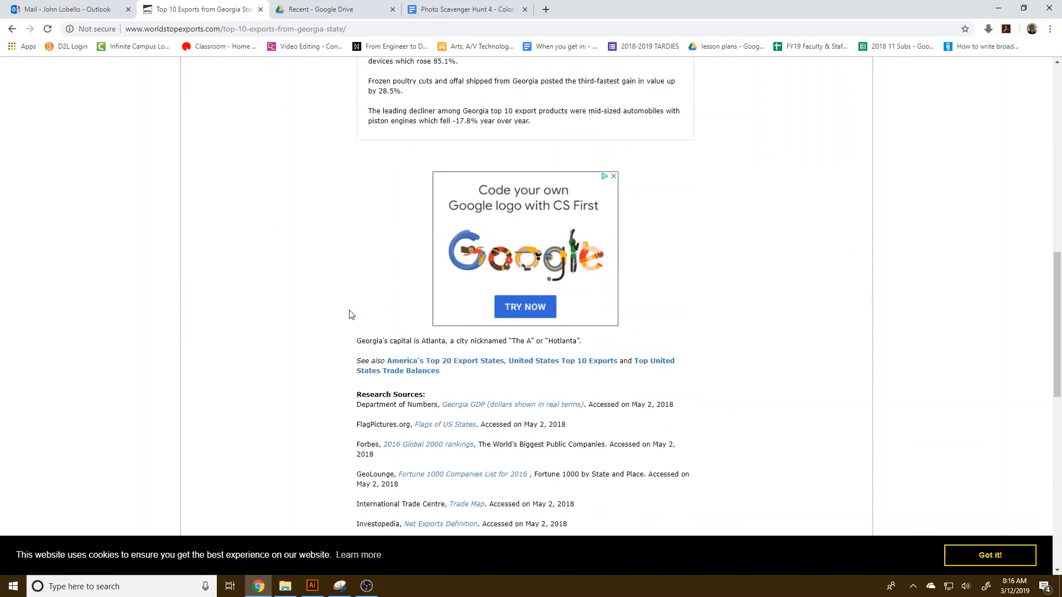
scroll(448, 262, "up", 2)
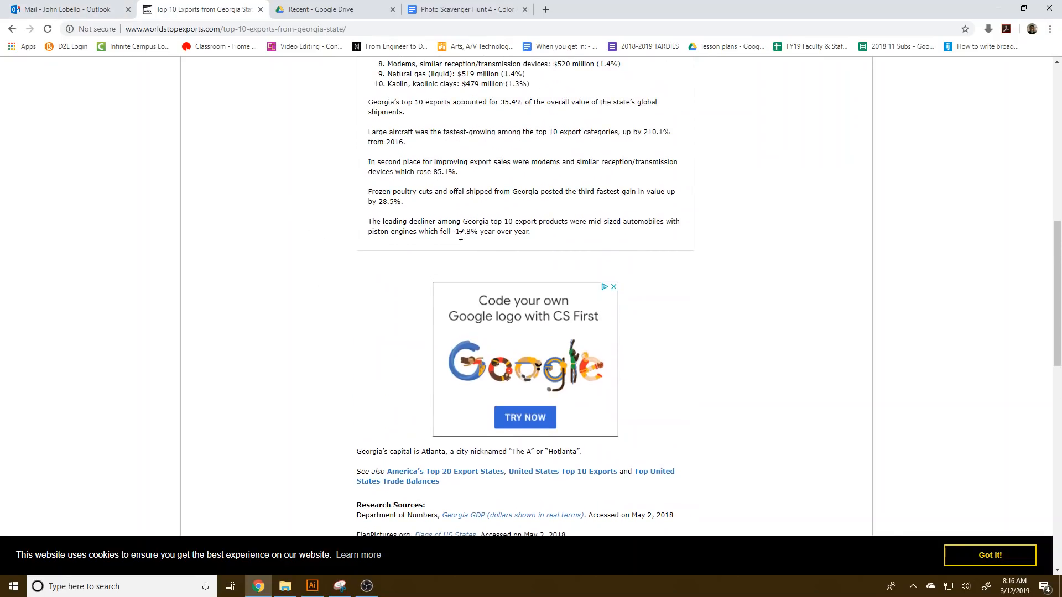
scroll(443, 271, "up", 6)
scroll(441, 274, "down", 6)
scroll(440, 274, "up", 5)
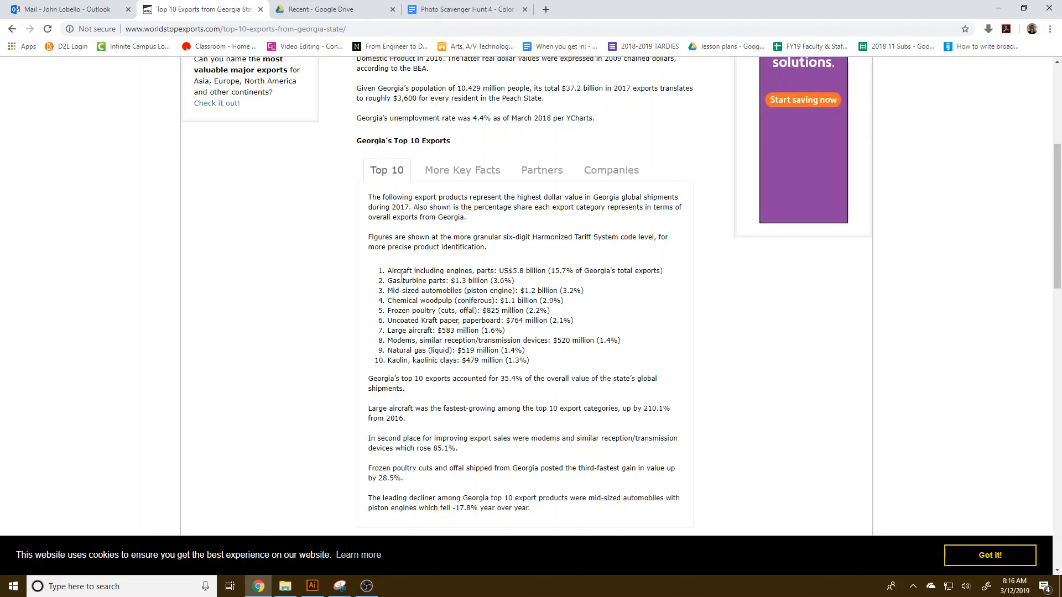
Step: Examine the product names of the leading entries in the article's top 10 exports list
left_click_drag(387, 271, 464, 282)
left_click(387, 281)
left_click(401, 292)
left_click(367, 587)
left_click_drag(392, 271, 455, 271)
left_click(471, 271)
left_click_drag(388, 273, 477, 272)
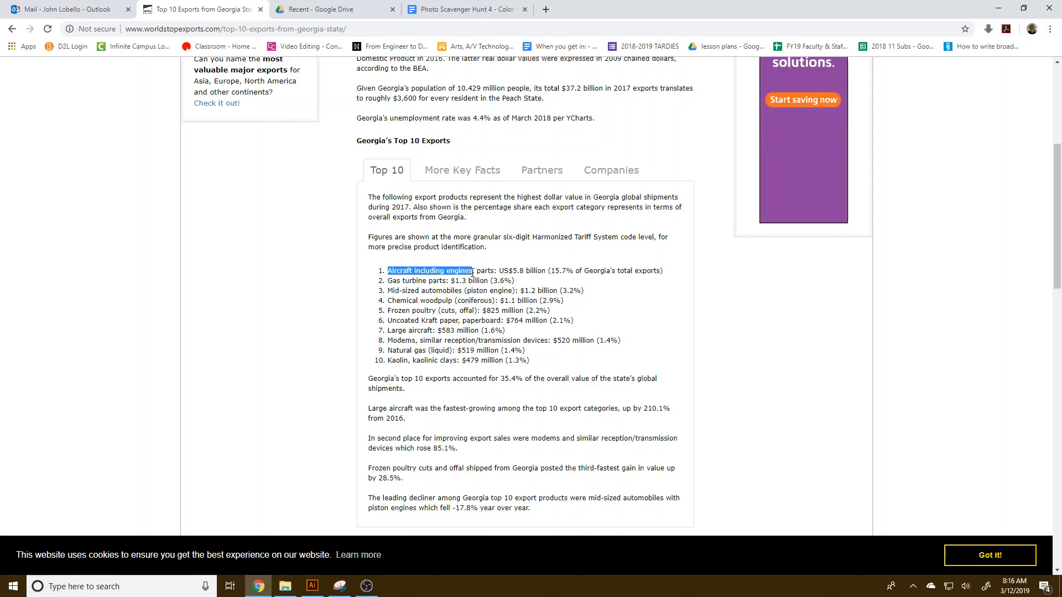
left_click(477, 314)
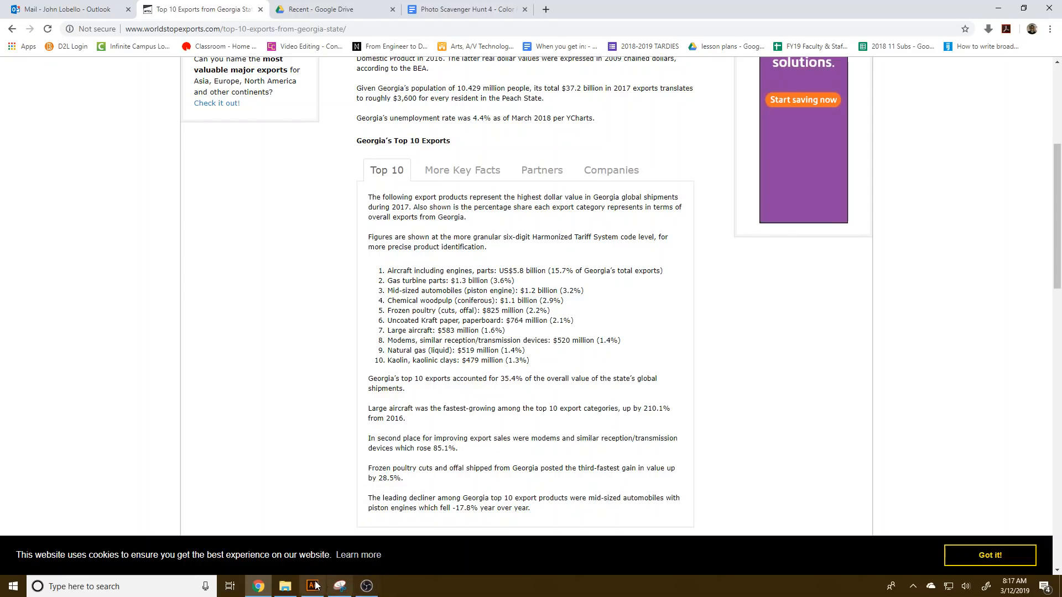
mouse_move(308, 592)
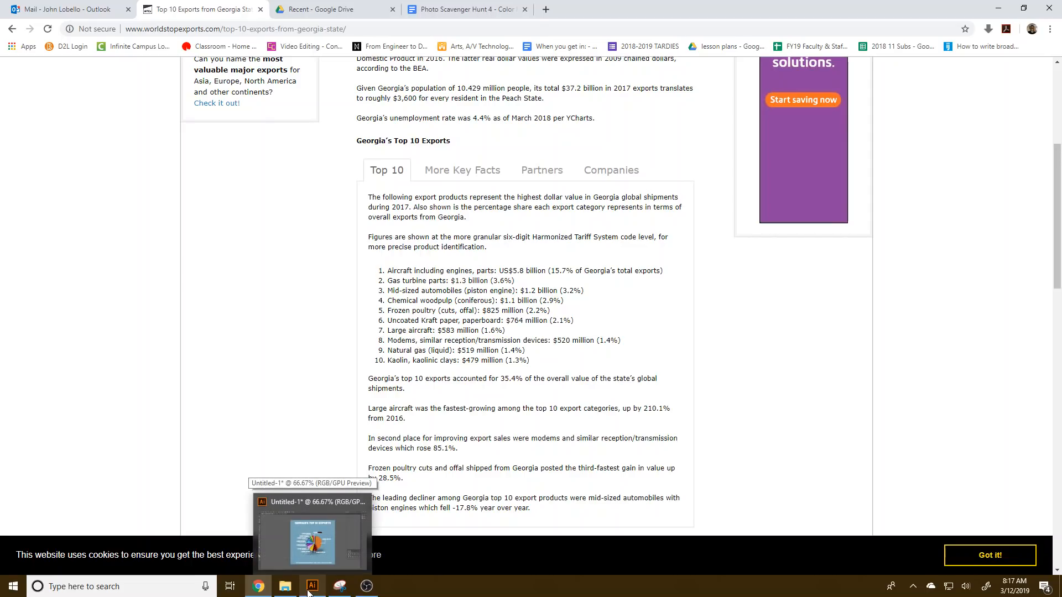
left_click_drag(398, 283, 409, 283)
Step: Switch back to Illustrator and replace the orange slice's placeholder label with "AIRCRAFT"
left_click(310, 591)
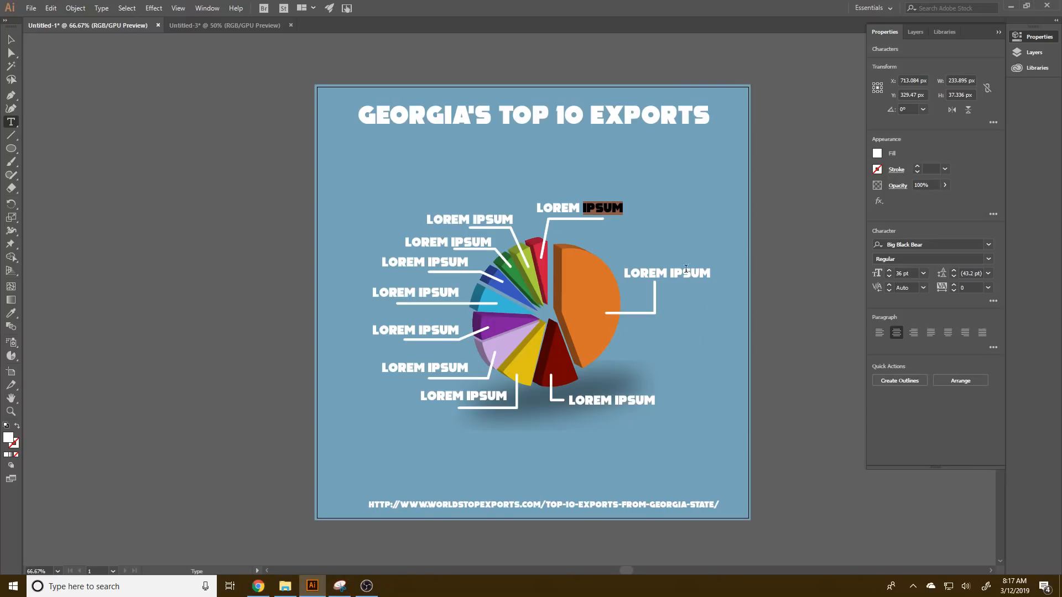
left_click_drag(624, 272, 736, 271)
type("AIR")
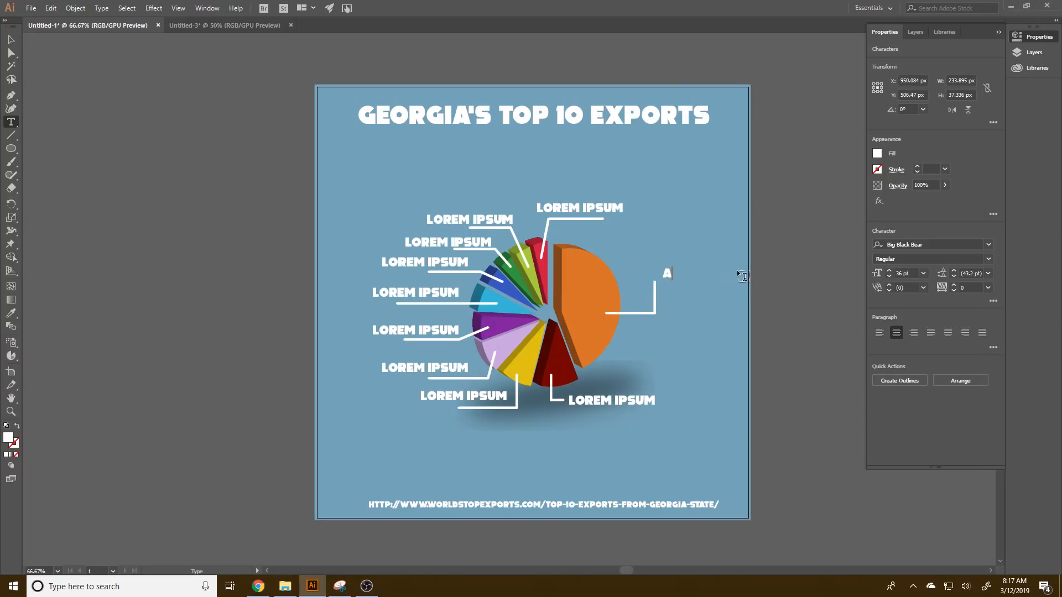
key("BackSpace")
type("E")
key("BackSpace")
type("RX")
key("BackSpace")
type("CRAFT")
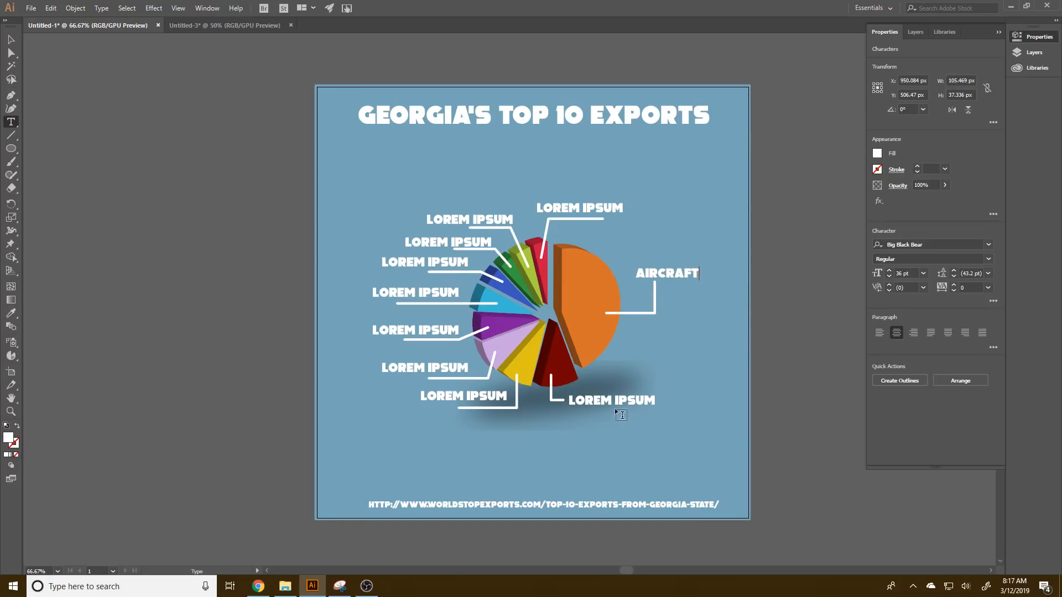
Step: Replace the maroon slice's placeholder label with "TURBINE ENGINES" and shift it slightly away from its leader line
left_click(576, 400)
left_click_drag(572, 402, 666, 421)
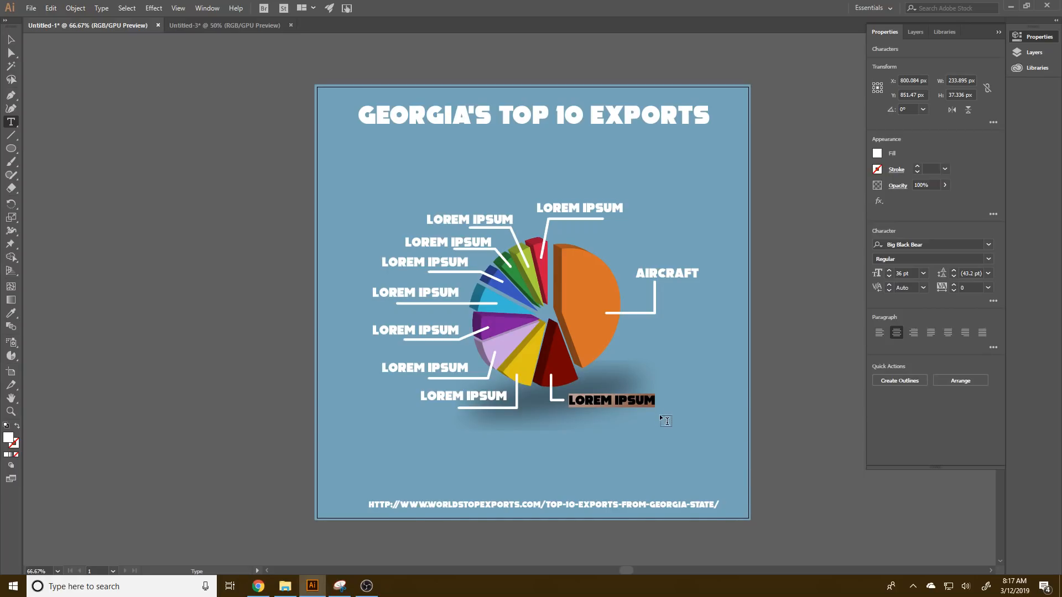
type("TYR")
key("BackSpace")
key("BackSpace")
type("URBINE ENGINES")
left_click(11, 39)
left_click_drag(646, 402, 659, 401)
Step: Replace the yellow slice's placeholder label with "MID-SIZED CARS"
key("t")
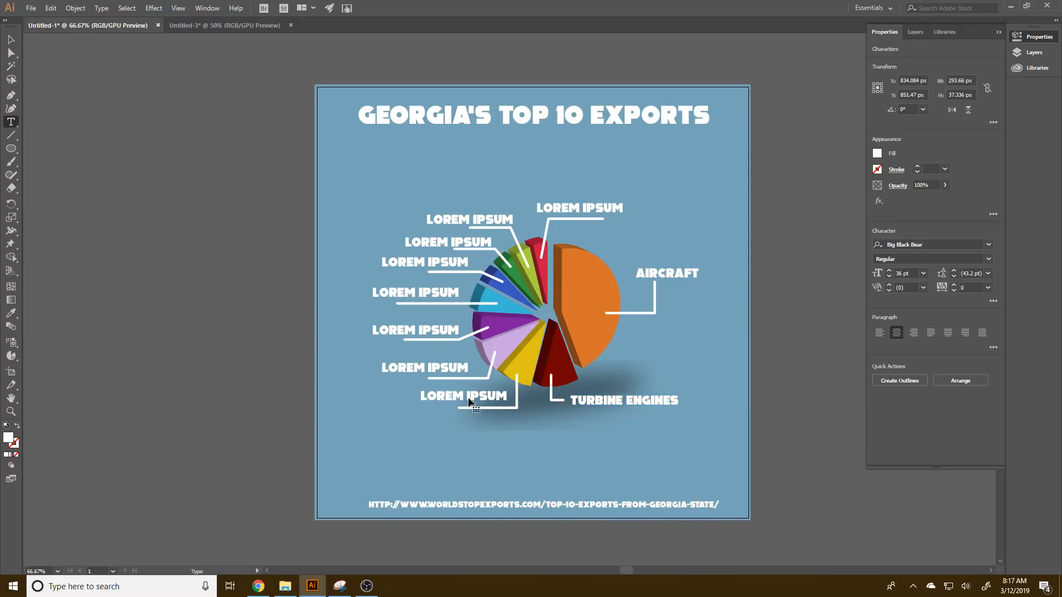
triple_click(469, 399)
type("MID-SIZ")
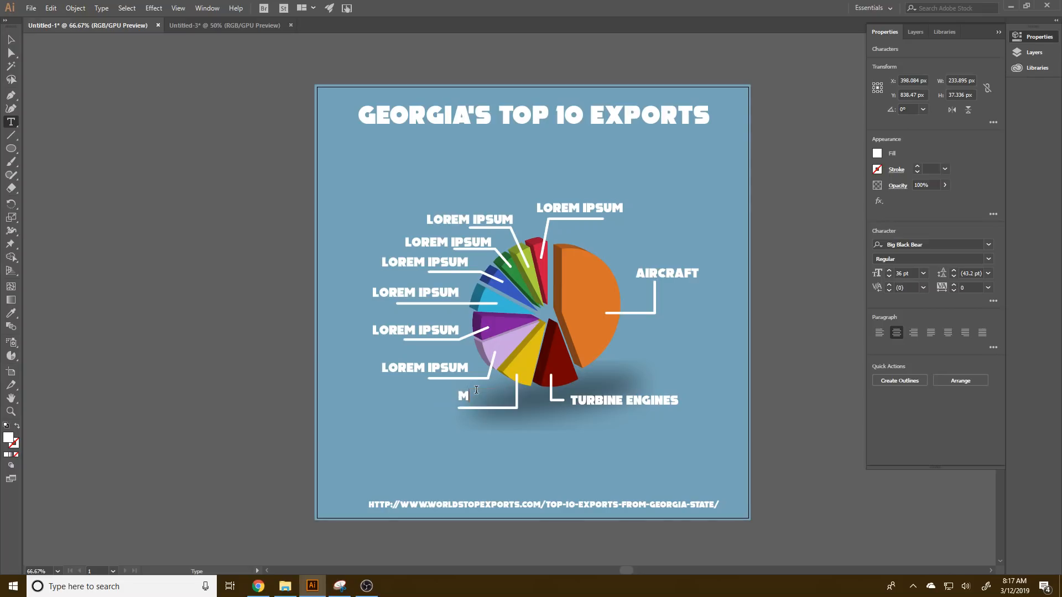
type("ED CARS")
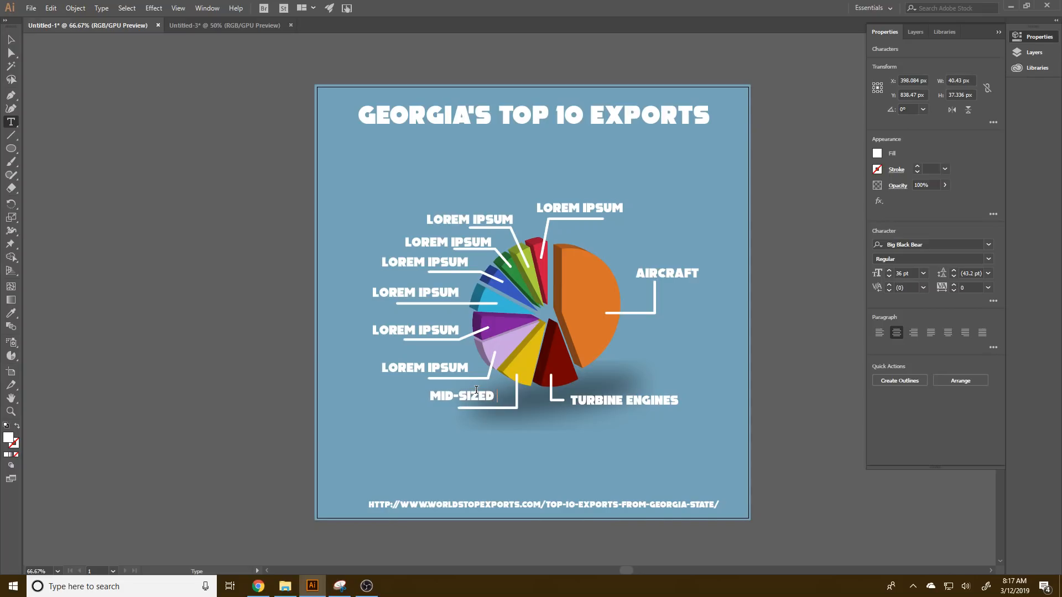